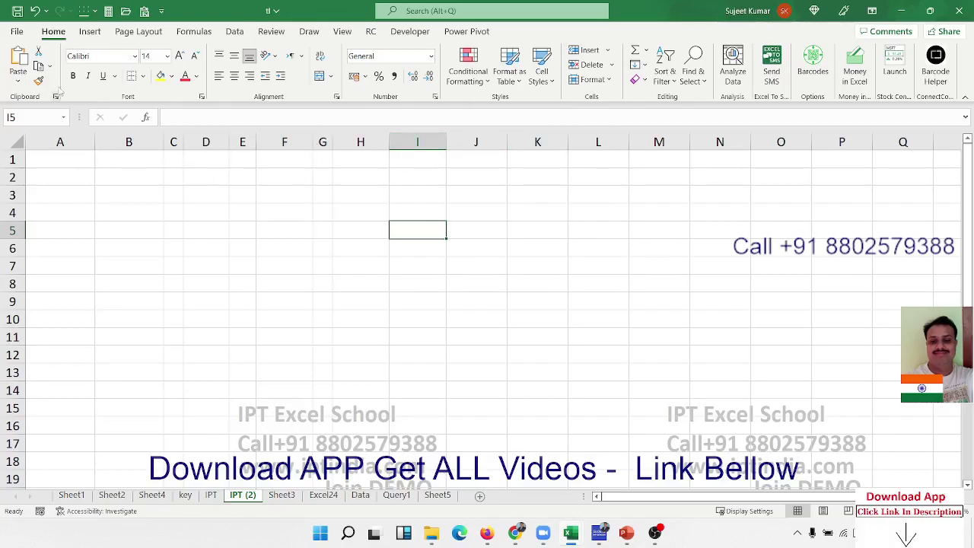
Step: Switch off gridline viewing from Page Layout so the IPT (2) sheet is plain white
{"action": "left_click", "coordinate": [141, 36]}
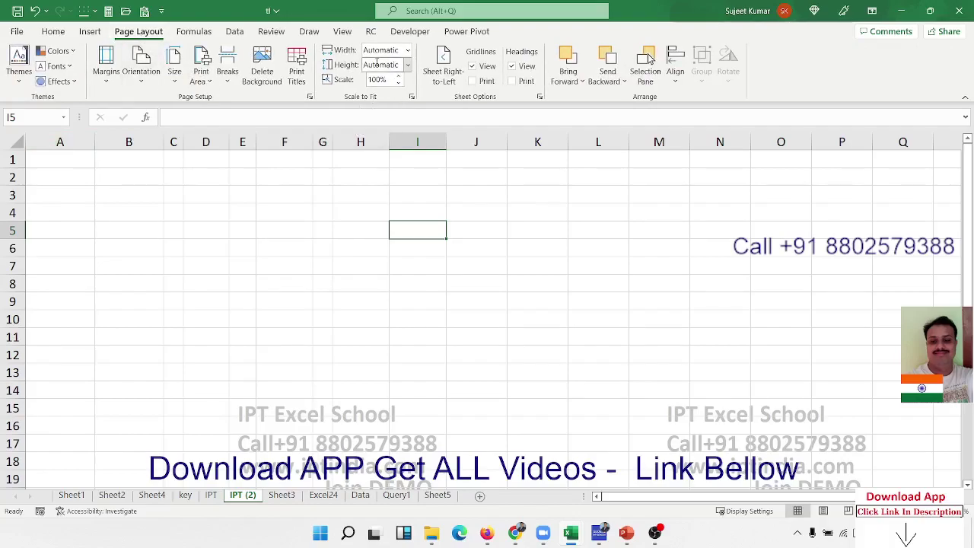
{"action": "left_click", "coordinate": [471, 66]}
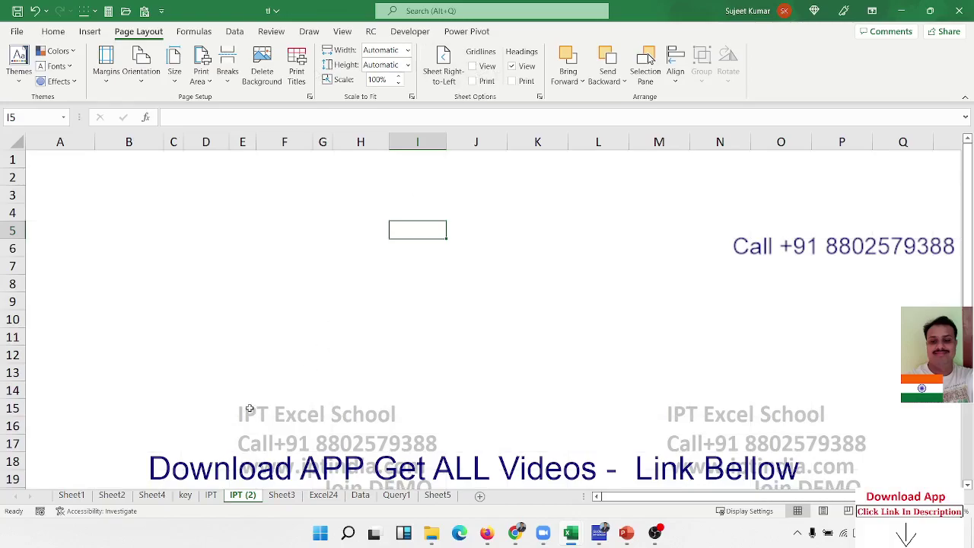
{"action": "left_click_drag", "start_coordinate": [249, 409], "coordinate": [418, 449]}
{"action": "left_click", "coordinate": [368, 430]}
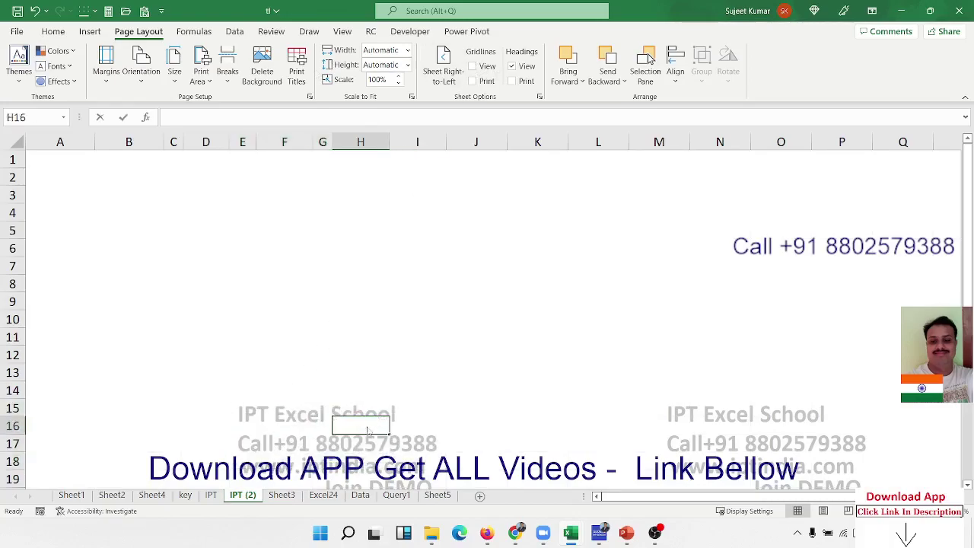
{"action": "left_click", "coordinate": [344, 445]}
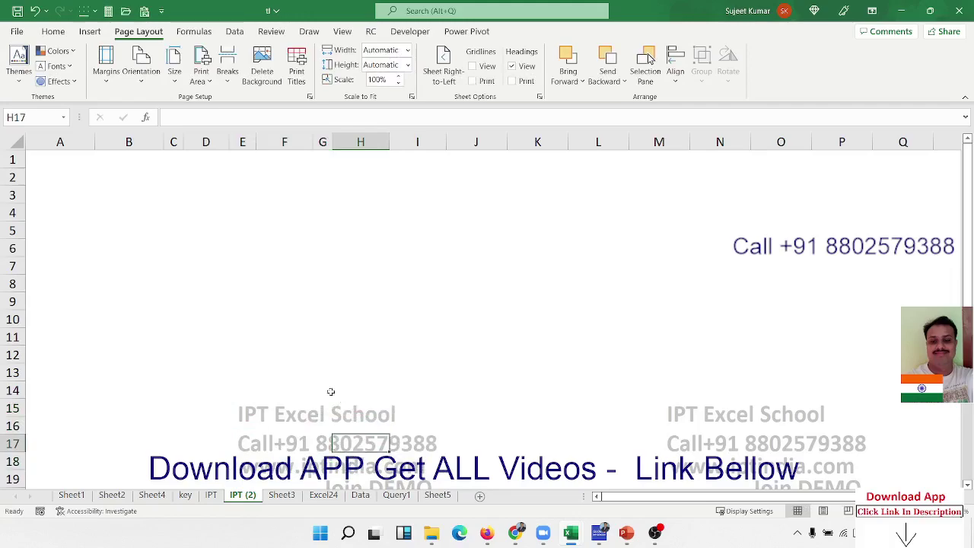
{"action": "left_click", "coordinate": [171, 175]}
Step: Narrow column A to a 4.75-wide margin and select cell B2
{"action": "left_click", "coordinate": [107, 163]}
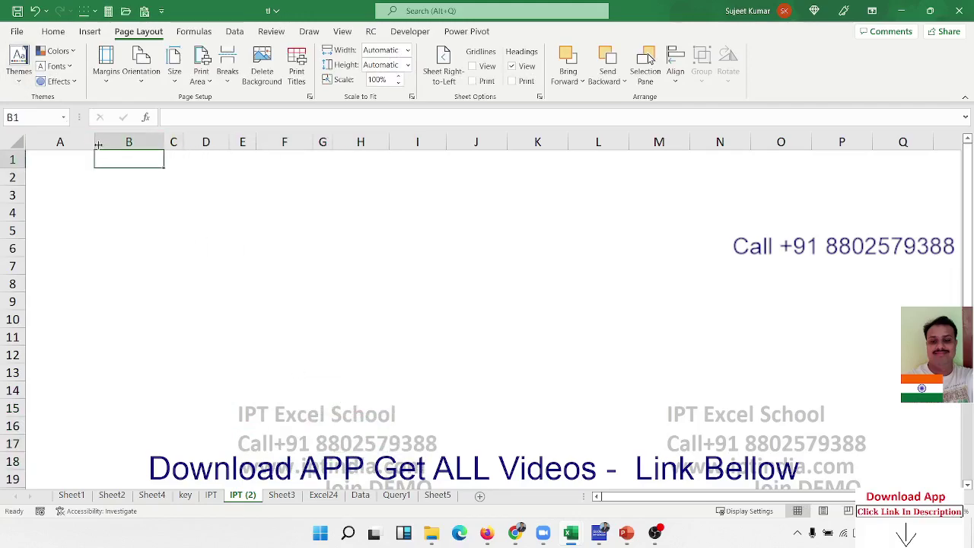
{"action": "left_click_drag", "start_coordinate": [98, 144], "coordinate": [52, 148]}
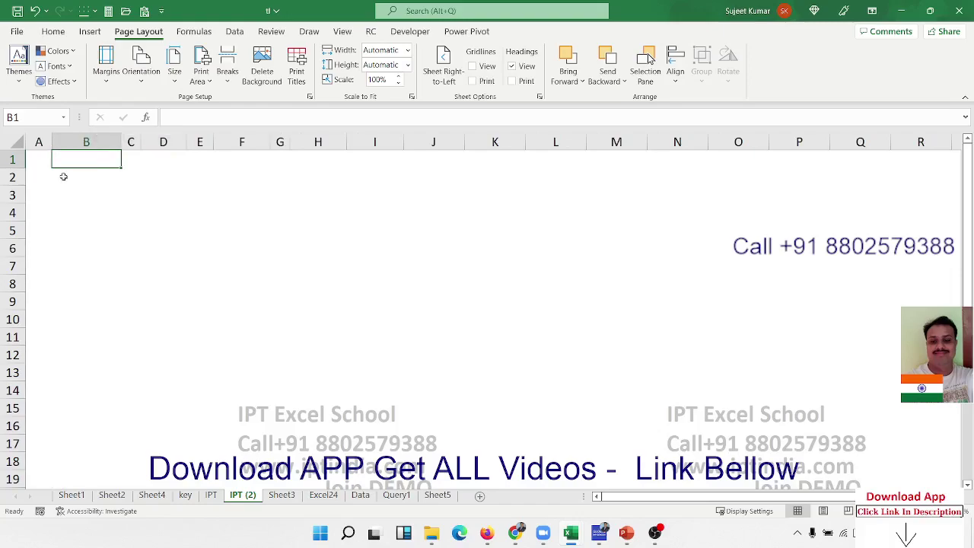
{"action": "left_click", "coordinate": [63, 176]}
Step: Extend the selection from B2 across to column N and down to about row 30
{"action": "key", "text": "shift+Right"}
{"action": "key", "text": "shift+Right"}
{"action": "key", "text": "shift+Right"}
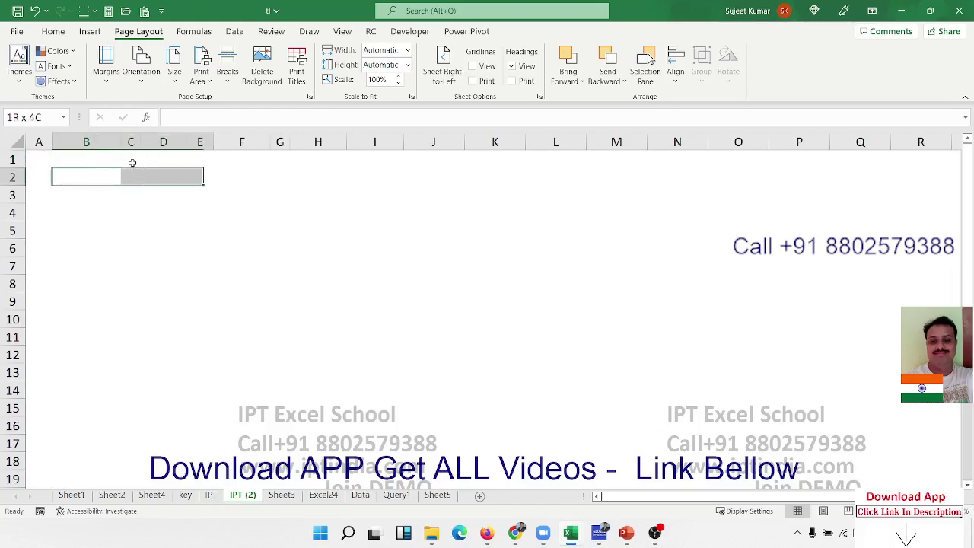
{"action": "key", "text": "shift+Right"}
{"action": "key", "text": "shift+Right"}
{"action": "key", "text": "shift+Right"}
{"action": "key", "text": "shift+Right"}
{"action": "key", "text": "shift+Right"}
{"action": "key", "text": "shift+Right"}
{"action": "key", "text": "shift+Right"}
{"action": "key", "text": "shift+Right"}
{"action": "key", "text": "shift+Right"}
{"action": "key", "text": "shift+Right"}
{"action": "key", "text": "shift+Right"}
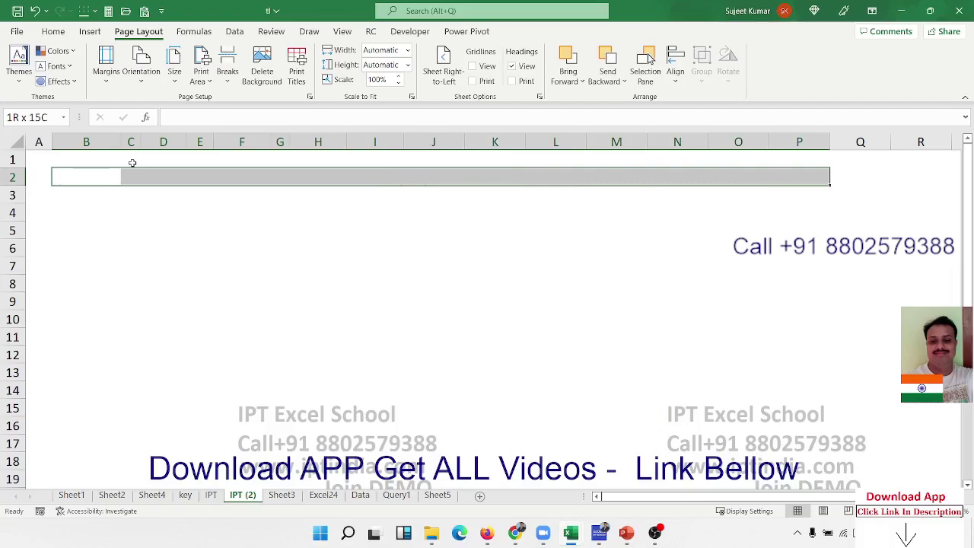
{"action": "key", "text": "shift+Left"}
{"action": "key", "text": "shift+Left"}
{"action": "key", "text": "shift+Left"}
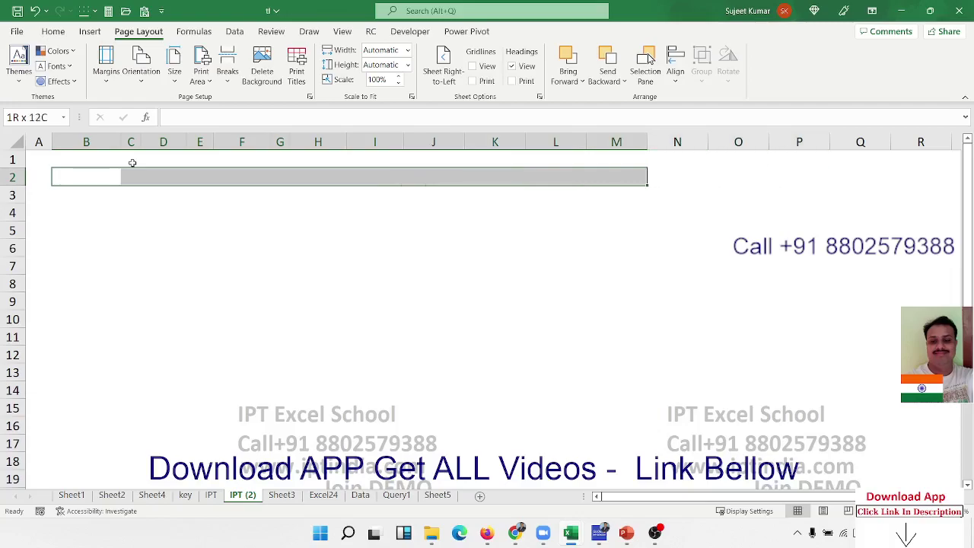
{"action": "key", "text": "shift+Right"}
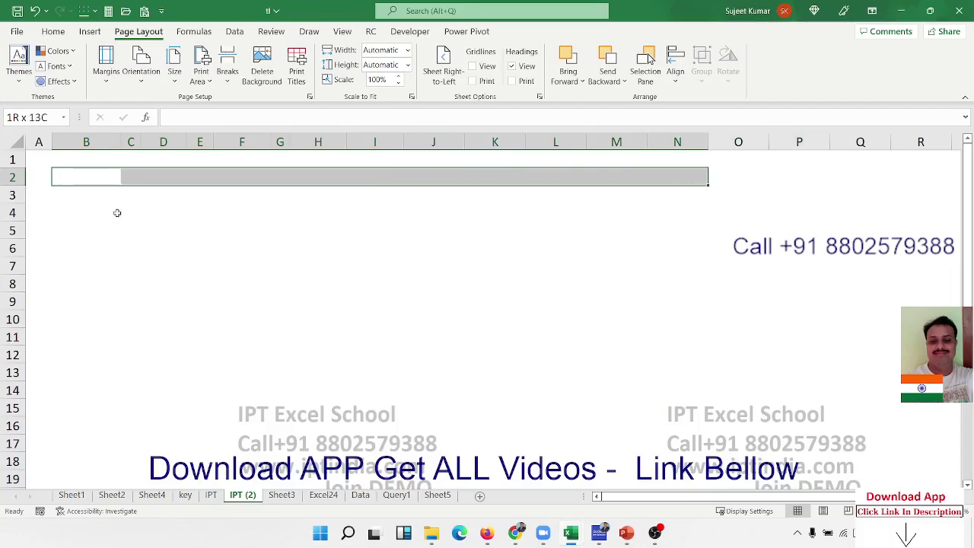
{"action": "scroll", "coordinate": [236, 274], "scroll_direction": "down", "scroll_amount": 3}
{"action": "scroll", "coordinate": [230, 270], "scroll_direction": "down", "scroll_amount": 4}
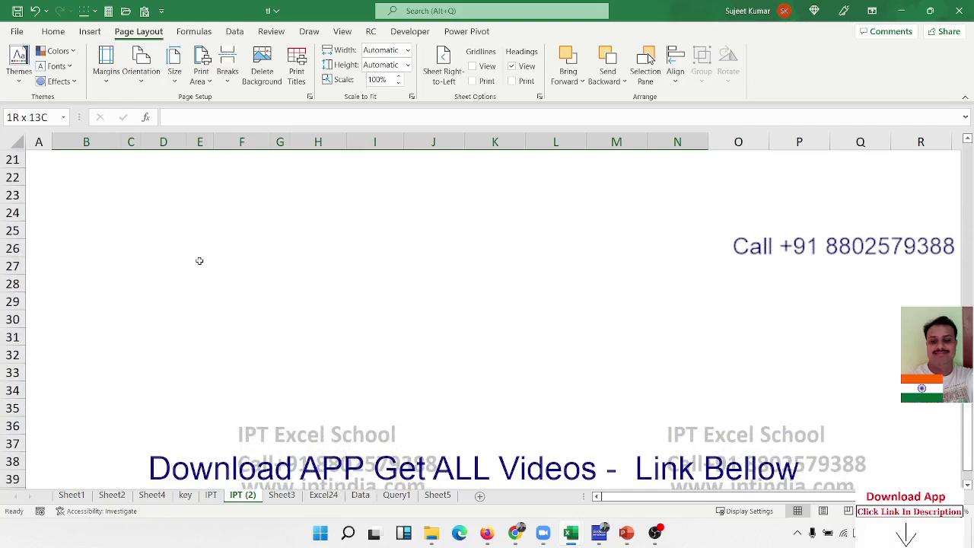
{"action": "scroll", "coordinate": [202, 260], "scroll_direction": "up", "scroll_amount": 3}
{"action": "scroll", "coordinate": [204, 260], "scroll_direction": "up", "scroll_amount": 3}
{"action": "key", "text": "shift+Down"}
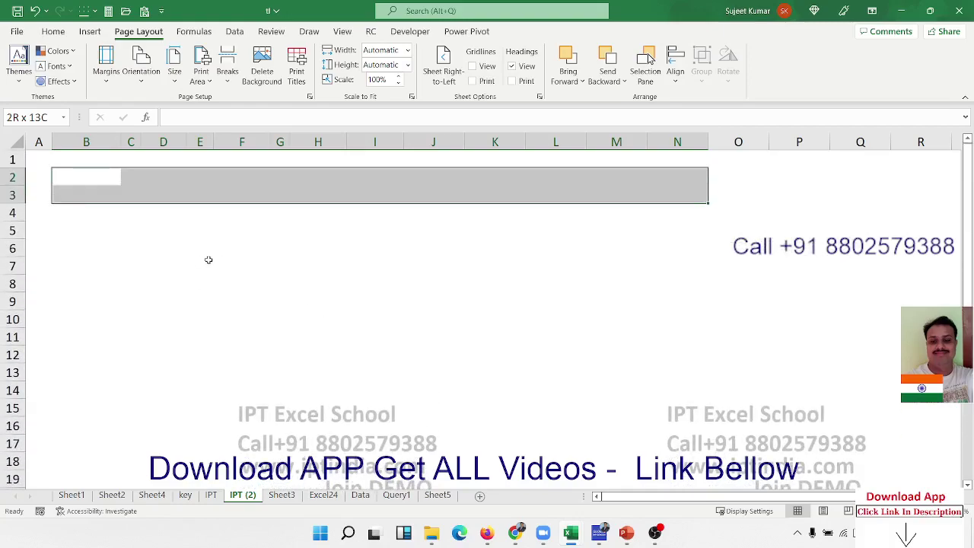
{"action": "key", "text": "shift+Down"}
{"action": "key", "text": "shift+Down"}
{"action": "key", "text": "shift+Down"}
{"action": "key", "text": "shift+Down"}
{"action": "key", "text": "shift+Down"}
{"action": "key", "text": "shift+Down"}
{"action": "key", "text": "shift+Down"}
{"action": "key", "text": "shift+Down"}
{"action": "key", "text": "shift+Down"}
{"action": "key", "text": "shift+Down"}
{"action": "key", "text": "shift+Down"}
{"action": "key", "text": "shift+Down"}
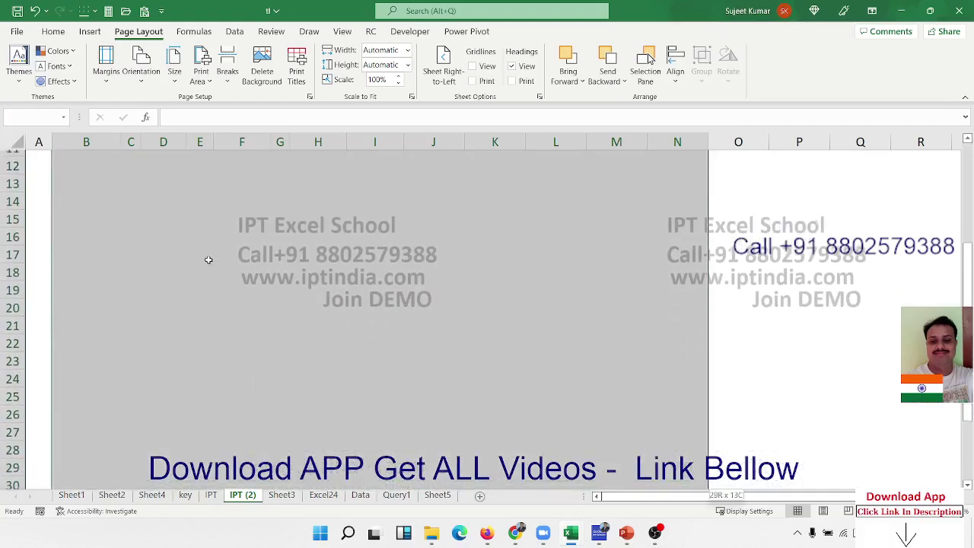
{"action": "key", "text": "shift+Down"}
{"action": "scroll", "coordinate": [208, 259], "scroll_direction": "up", "scroll_amount": 4}
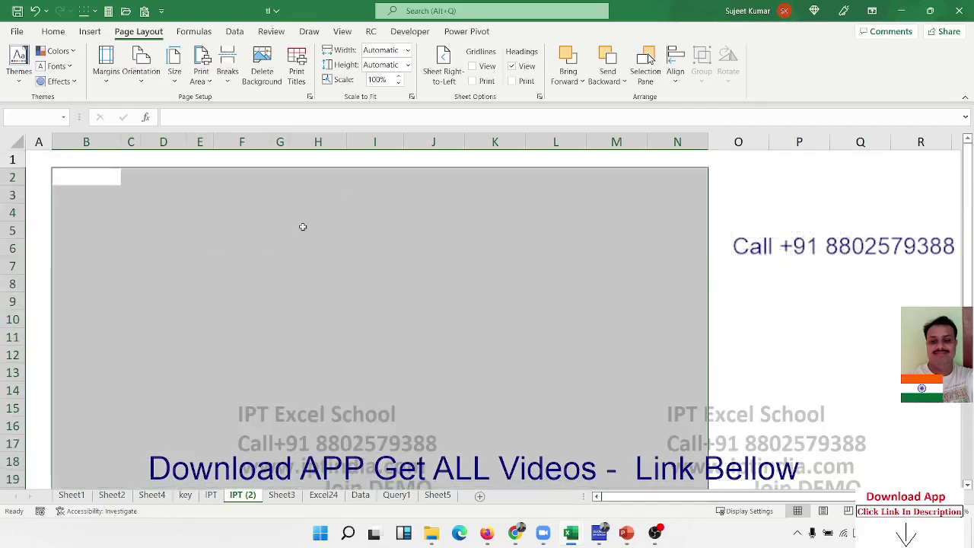
Step: Apply a thick outline border around the B-to-N invoice range via Format Cells > Border
{"action": "right_click", "coordinate": [344, 267]}
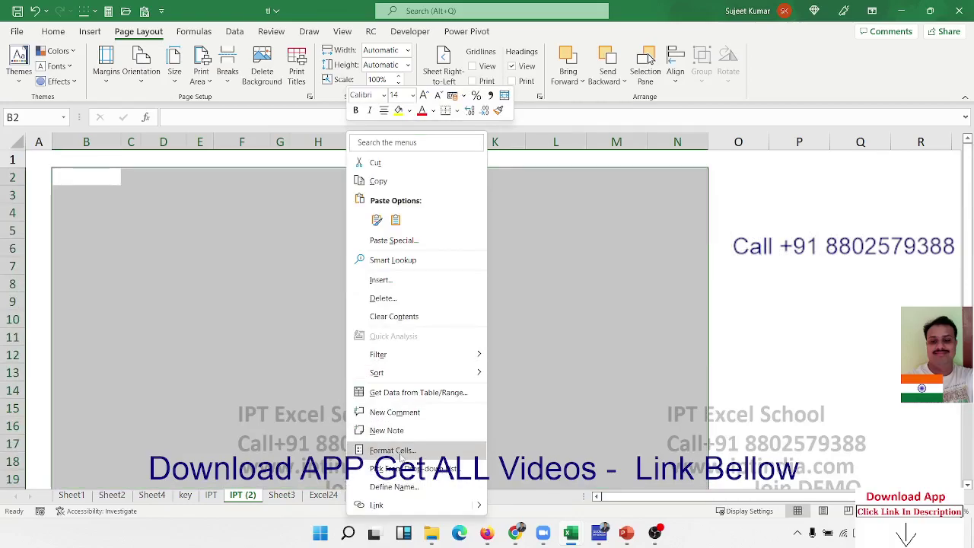
{"action": "left_click", "coordinate": [393, 449]}
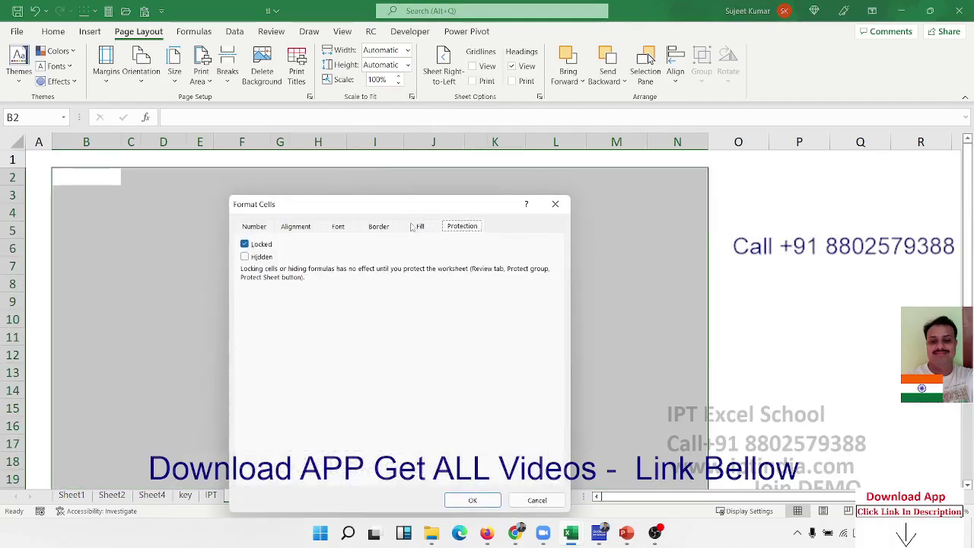
{"action": "left_click", "coordinate": [379, 227]}
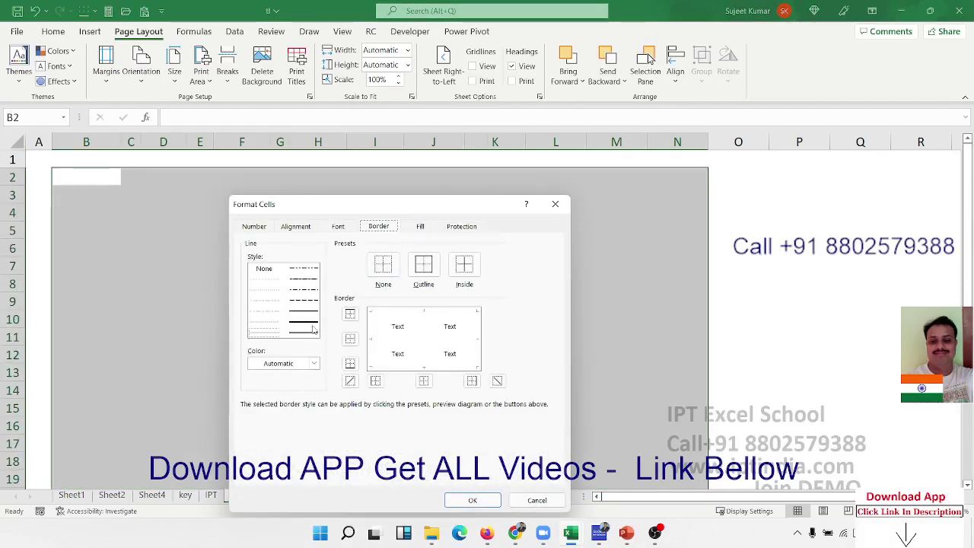
{"action": "left_click", "coordinate": [426, 274]}
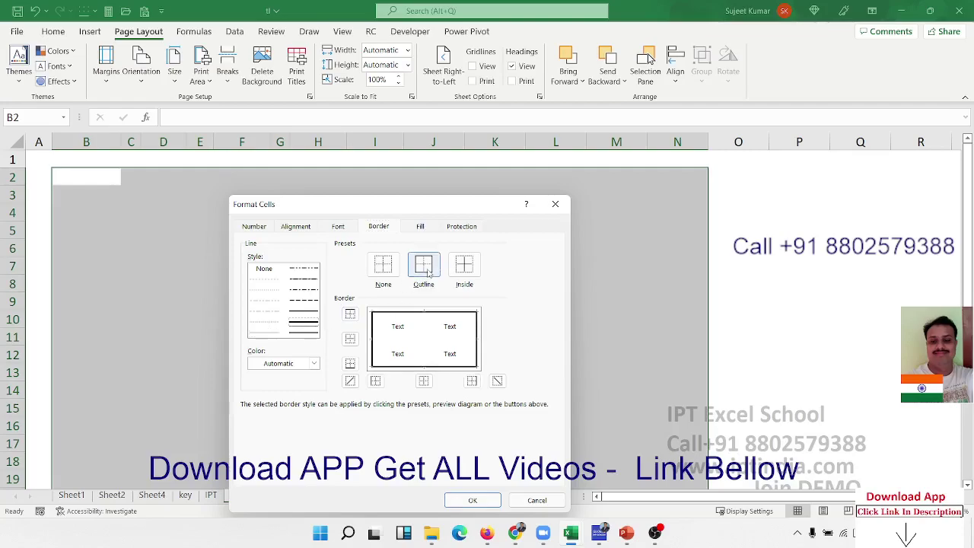
{"action": "left_click", "coordinate": [471, 500]}
{"action": "left_click", "coordinate": [514, 351]}
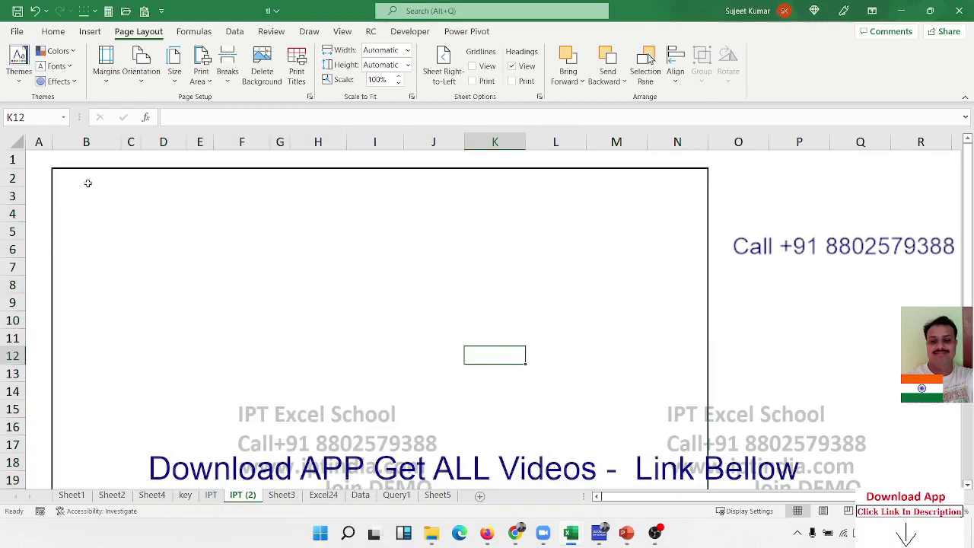
{"action": "left_click_drag", "start_coordinate": [87, 183], "coordinate": [372, 206]}
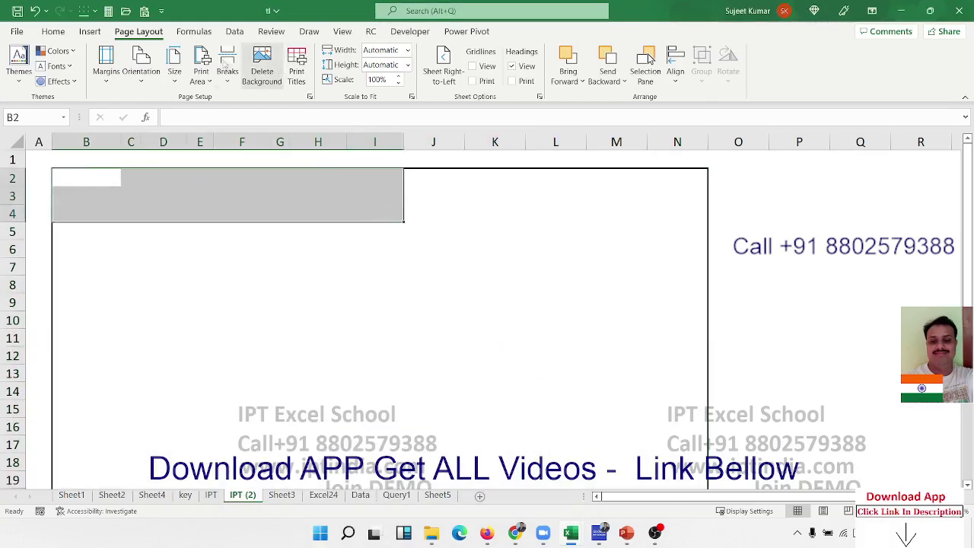
Step: Merge and centre B2:I4 and enter the title 'IPT Excel School'
{"action": "left_click", "coordinate": [56, 32]}
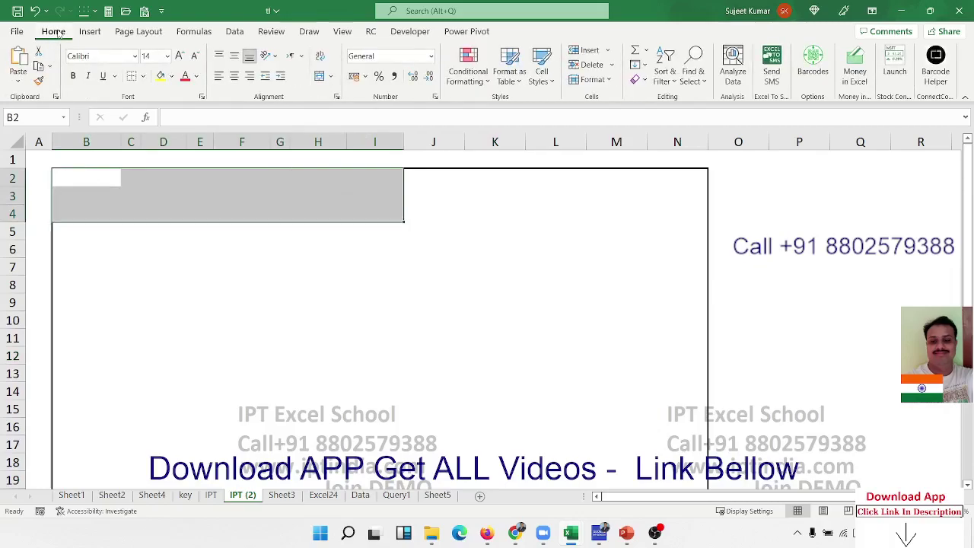
{"action": "left_click", "coordinate": [320, 76]}
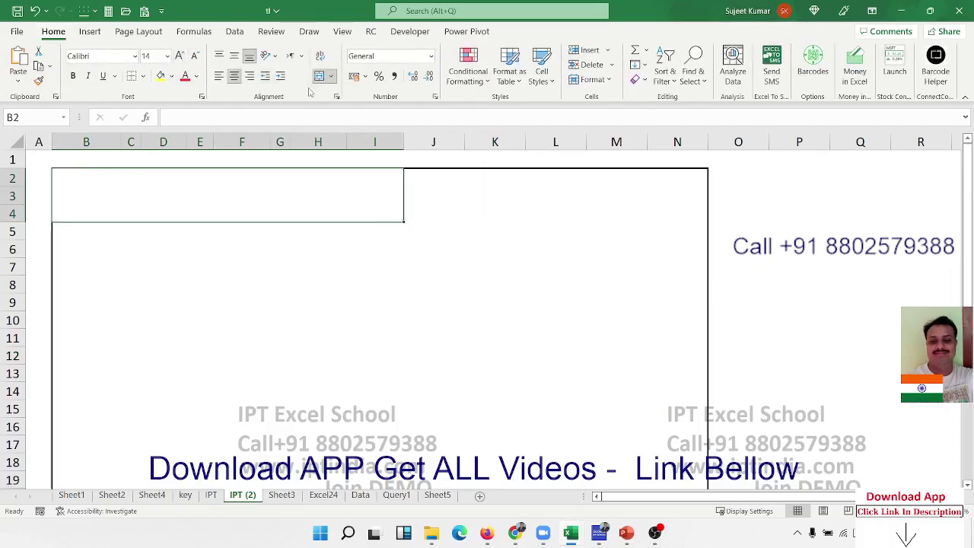
{"action": "type", "text": "I"}
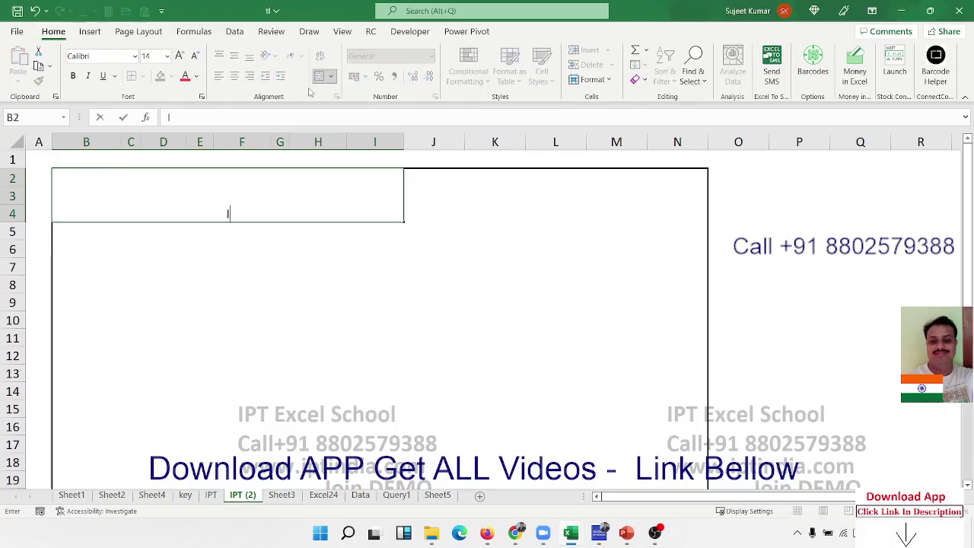
{"action": "type", "text": "PT Excel "}
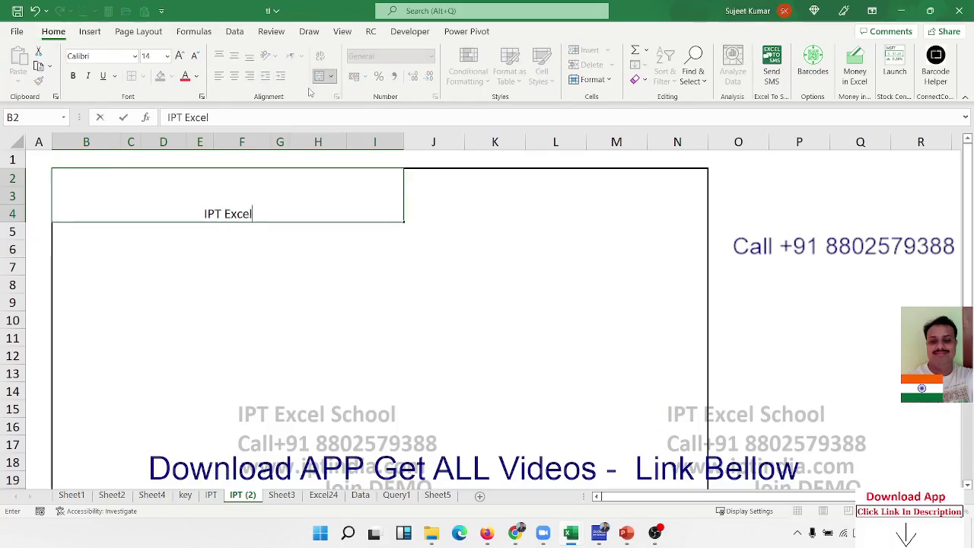
{"action": "type", "text": "School"}
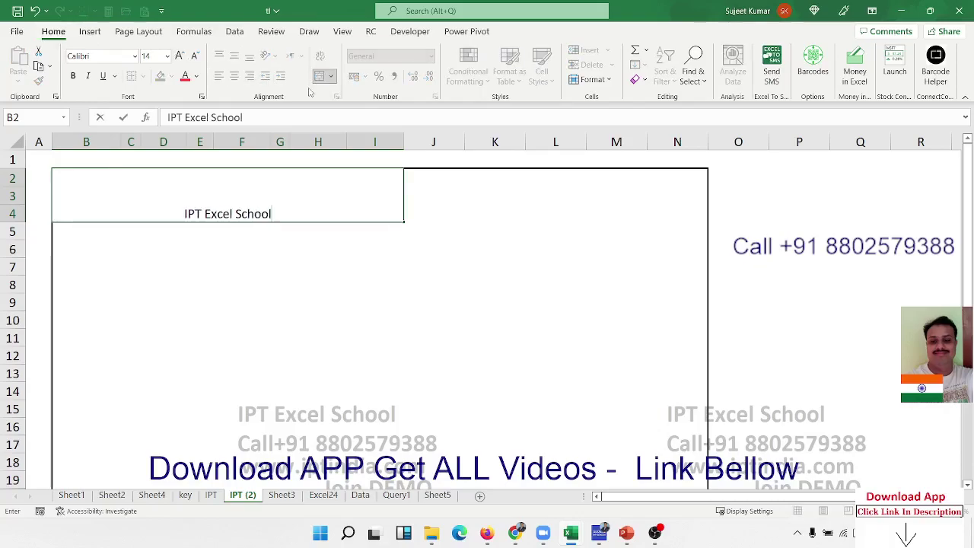
{"action": "key", "text": "Return"}
Step: Make the title bold and raise its font size to 36
{"action": "key", "text": "Up"}
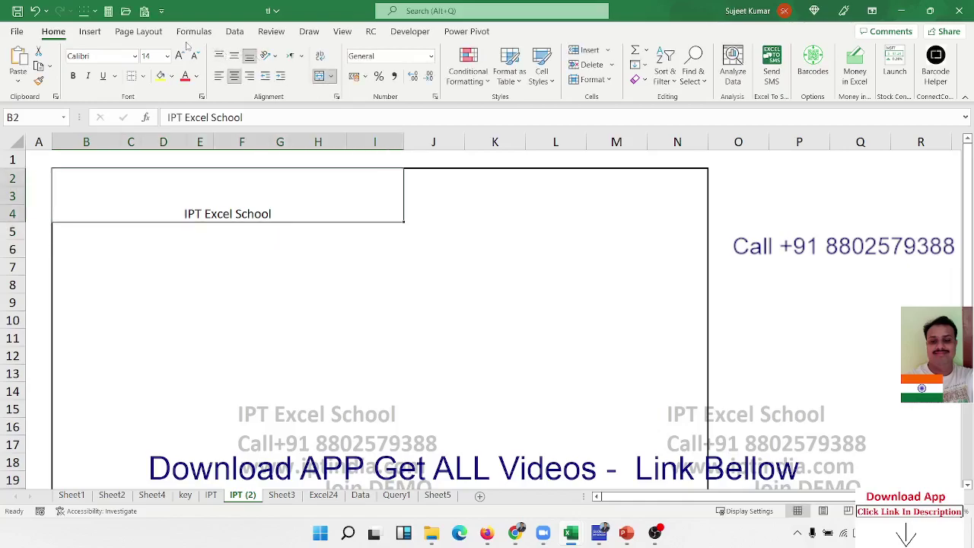
{"action": "left_click", "coordinate": [180, 56]}
{"action": "left_click", "coordinate": [180, 55]}
{"action": "left_click", "coordinate": [180, 56]}
{"action": "left_click", "coordinate": [181, 56]}
{"action": "left_click", "coordinate": [180, 55]}
{"action": "left_click", "coordinate": [180, 56]}
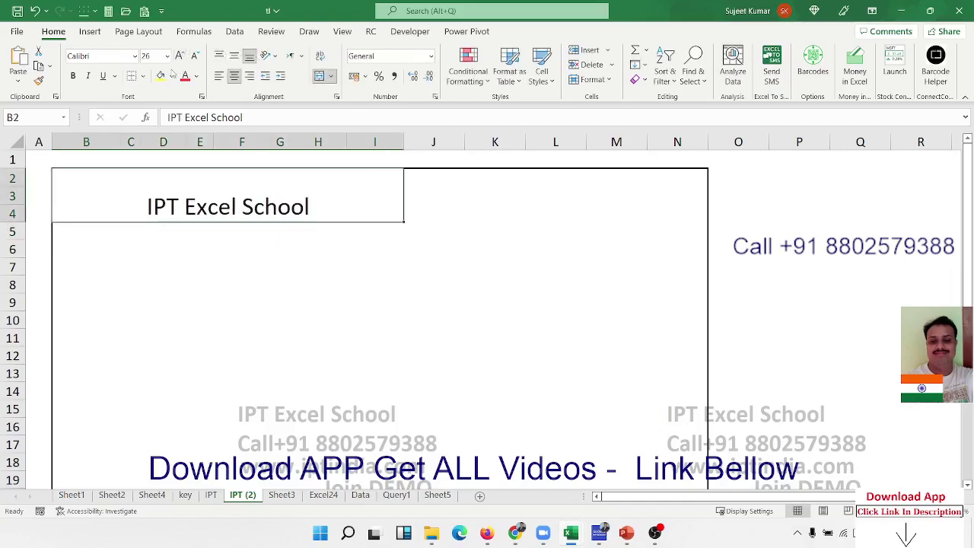
{"action": "left_click", "coordinate": [73, 75]}
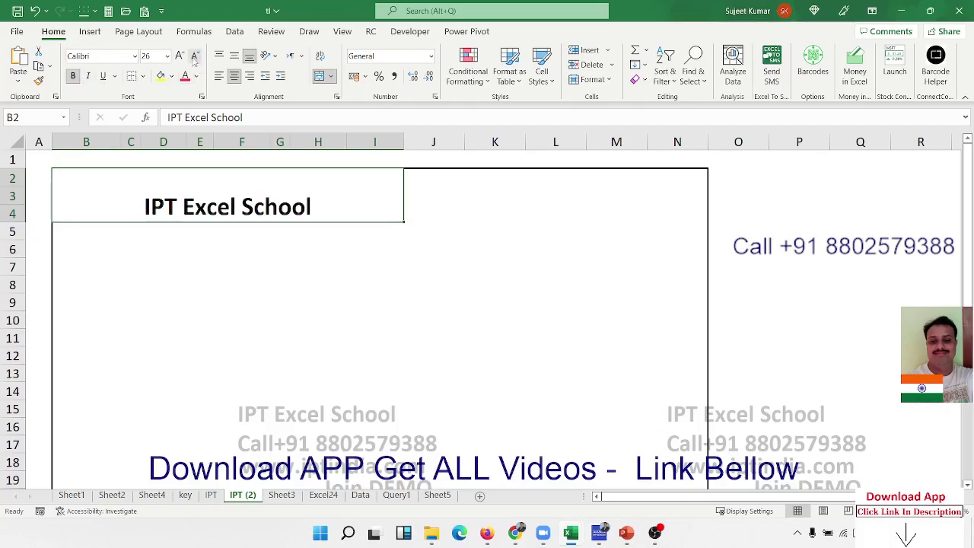
{"action": "left_click", "coordinate": [181, 55]}
{"action": "left_click", "coordinate": [180, 55]}
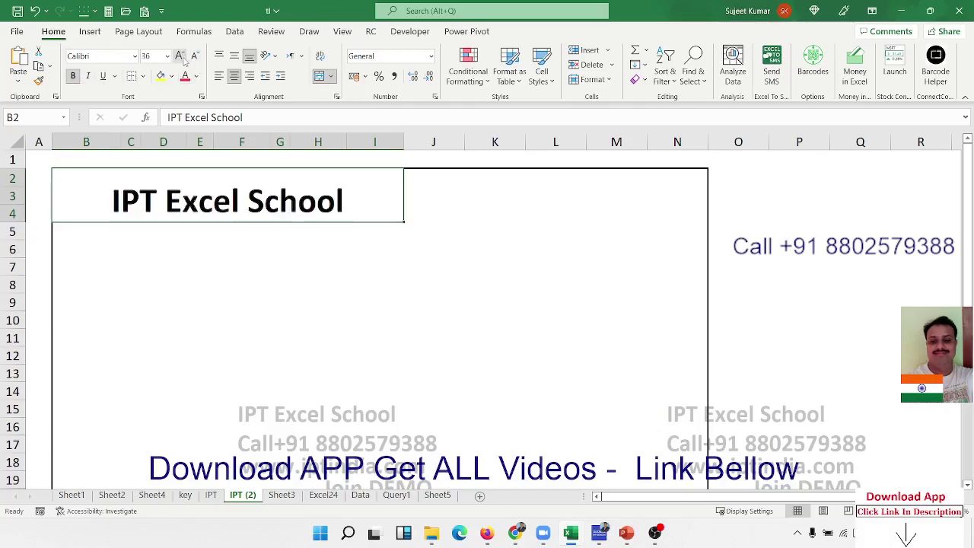
Step: Merge and centre B5:I5 below the title
{"action": "left_click", "coordinate": [111, 232]}
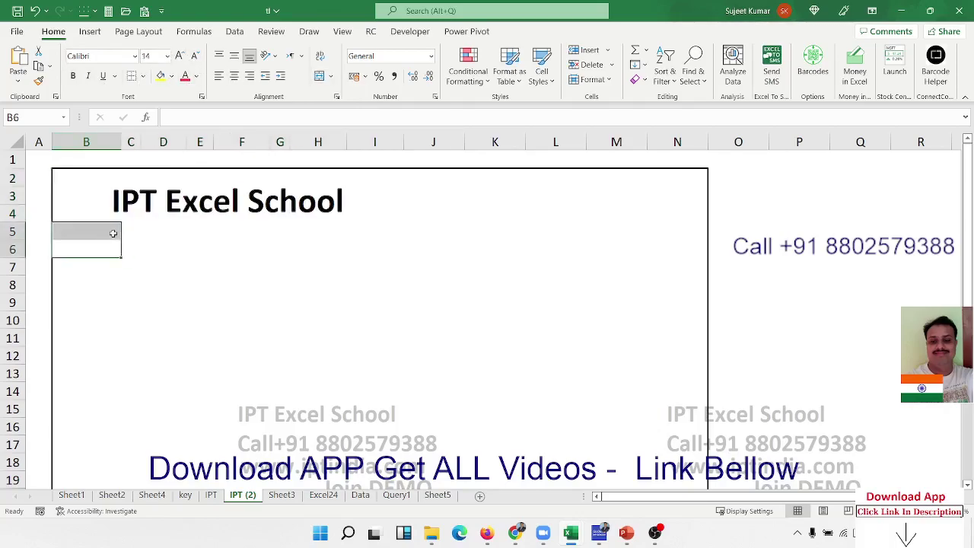
{"action": "left_click_drag", "start_coordinate": [112, 233], "coordinate": [355, 235]}
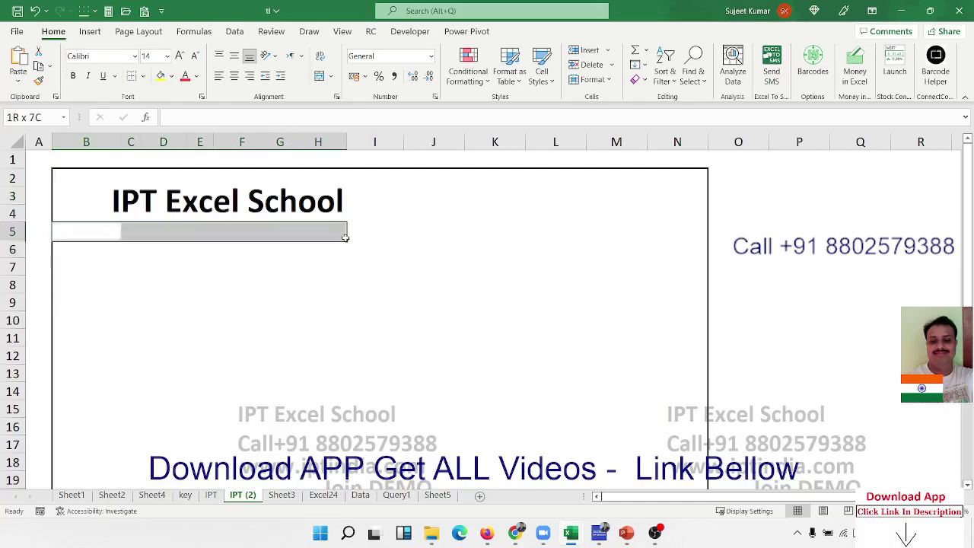
{"action": "left_click", "coordinate": [319, 75]}
{"action": "left_click", "coordinate": [239, 263]}
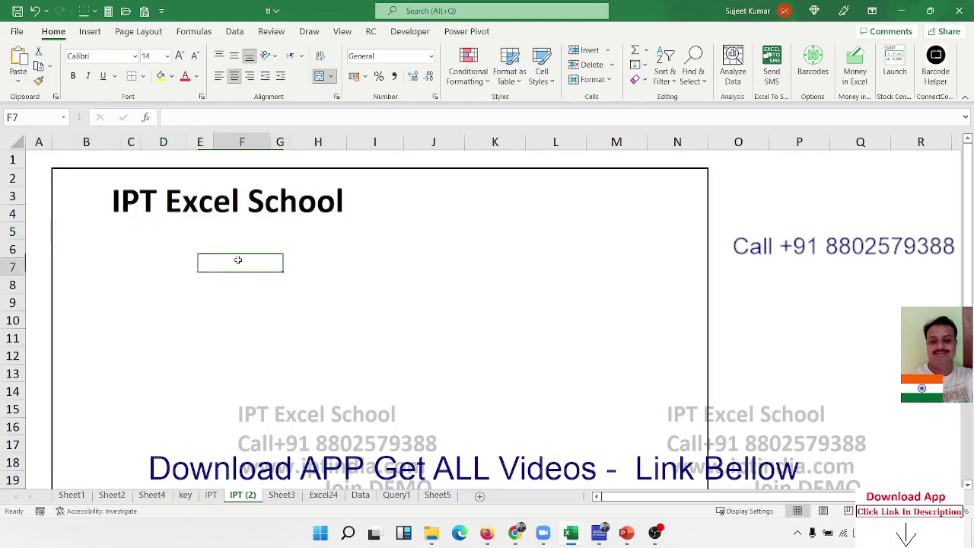
{"action": "left_click", "coordinate": [218, 228]}
Step: Enter 'Learn Excel Online Live' in the merged cell and right-align it
{"action": "type", "text": "L"}
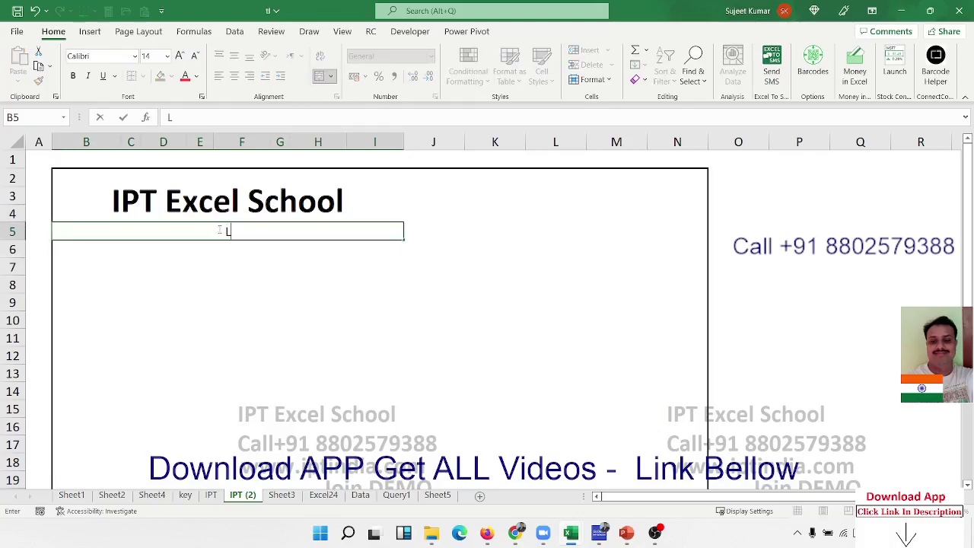
{"action": "type", "text": "ear"}
{"action": "type", "text": "n "}
{"action": "type", "text": "Ecel"}
{"action": "key", "text": "BackSpace"}
{"action": "key", "text": "BackSpace"}
{"action": "key", "text": "BackSpace"}
{"action": "type", "text": "xcel "}
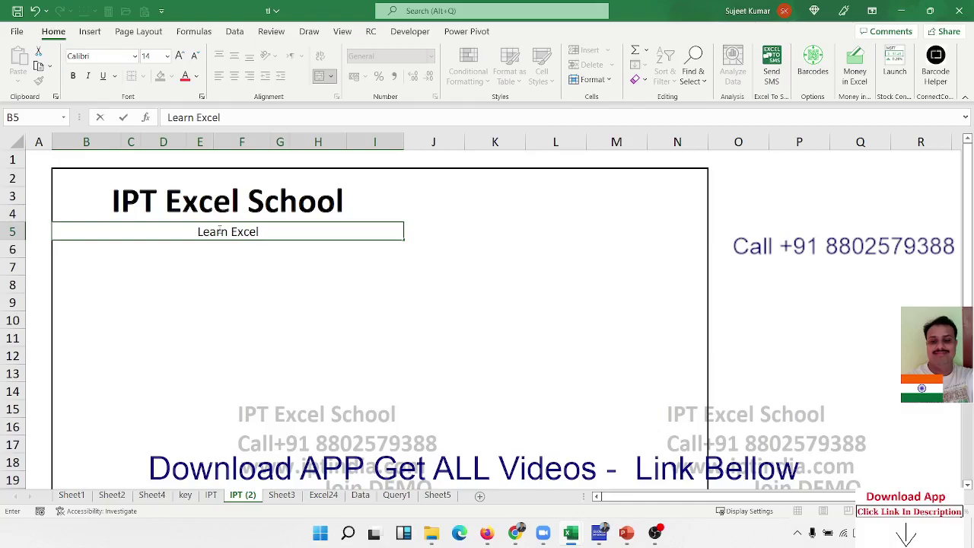
{"action": "type", "text": "Online"}
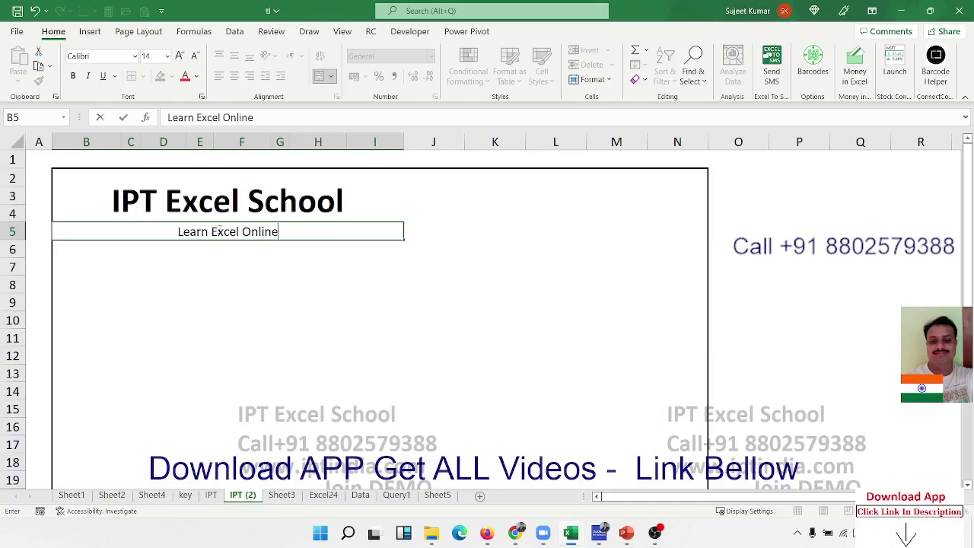
{"action": "type", "text": " Live"}
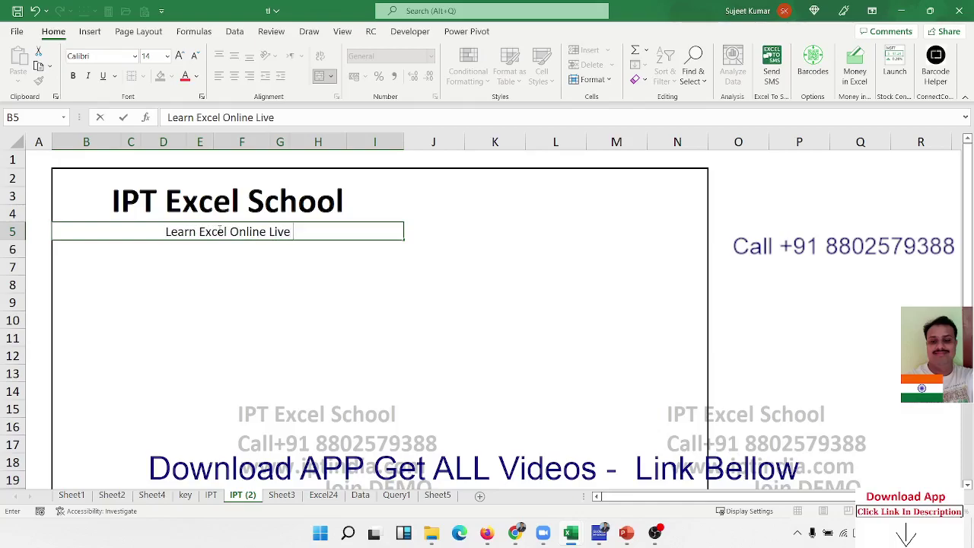
{"action": "key", "text": "Return"}
{"action": "left_click", "coordinate": [219, 230]}
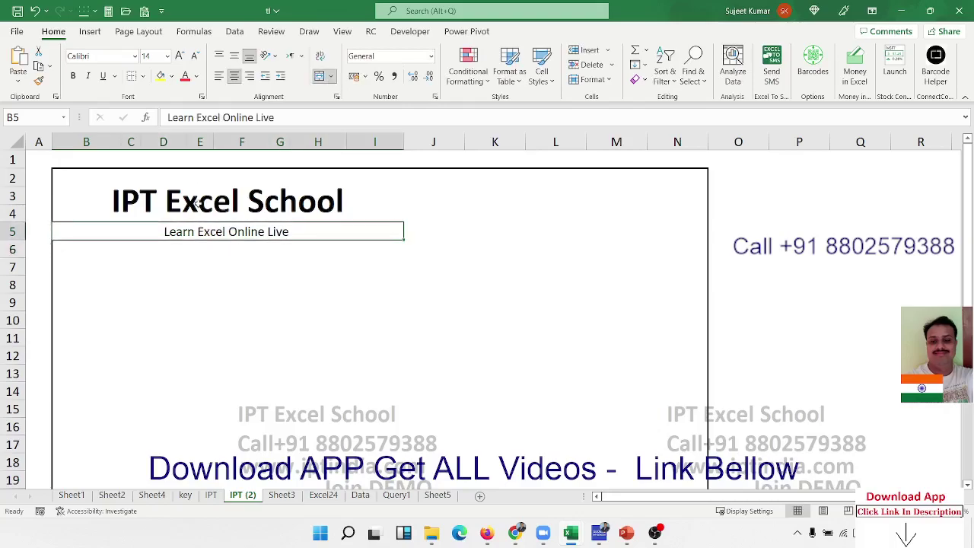
{"action": "left_click", "coordinate": [219, 76]}
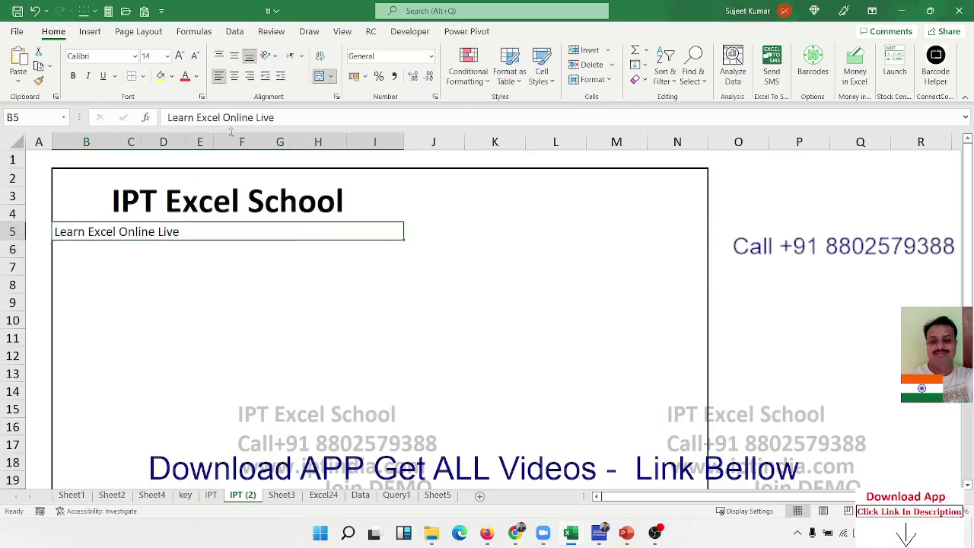
{"action": "left_click", "coordinate": [249, 76]}
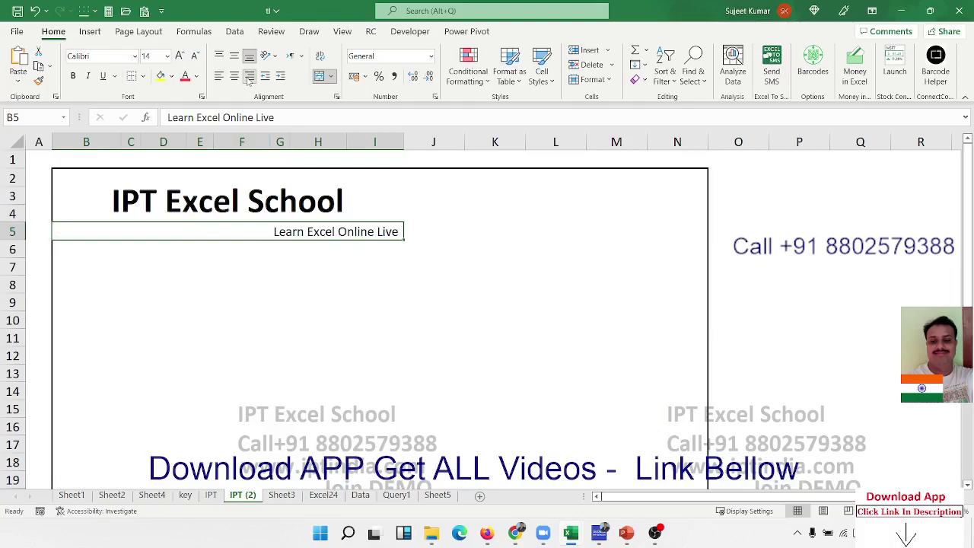
{"action": "left_click", "coordinate": [296, 286]}
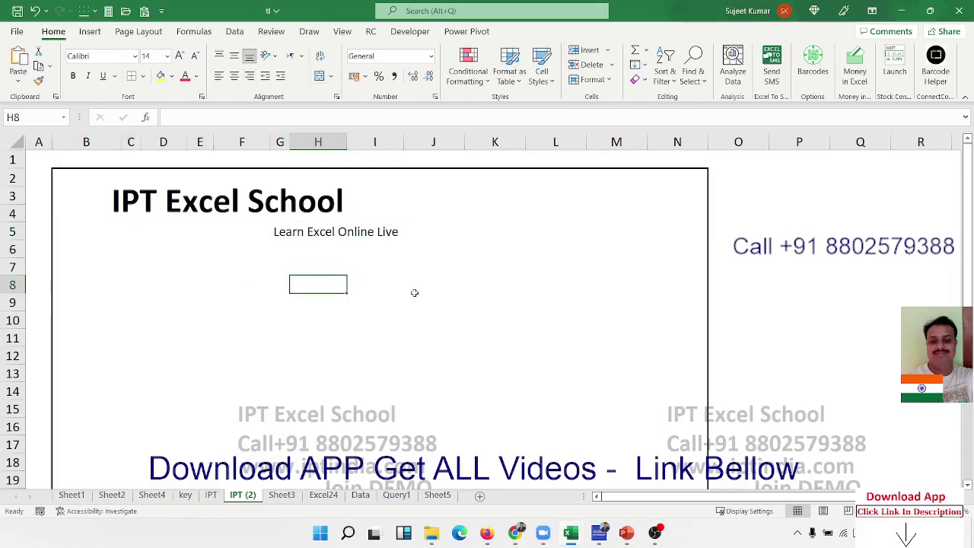
Step: Merge and centre K4:L5 and enter the label 'INVICE'
{"action": "left_click", "coordinate": [525, 226]}
{"action": "left_click", "coordinate": [516, 211]}
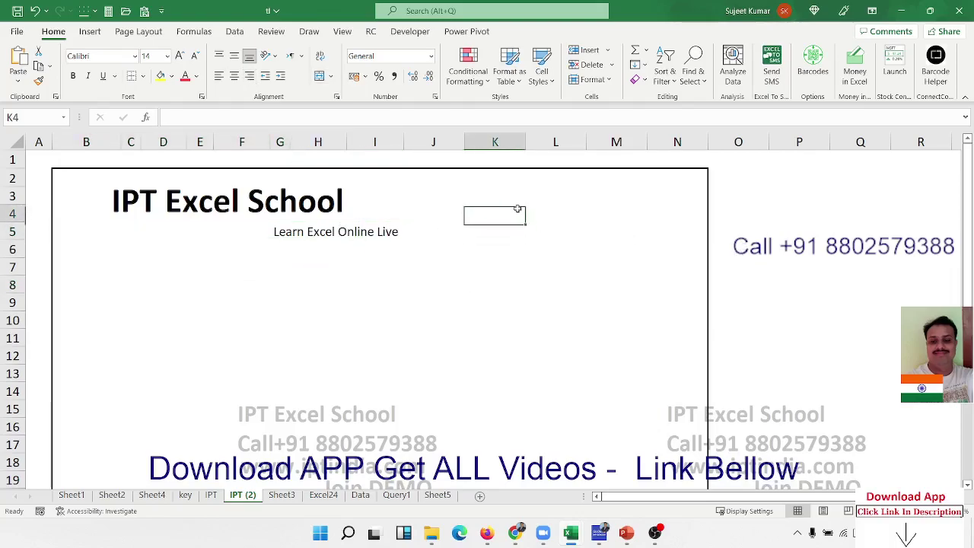
{"action": "left_click_drag", "start_coordinate": [513, 213], "coordinate": [530, 221]}
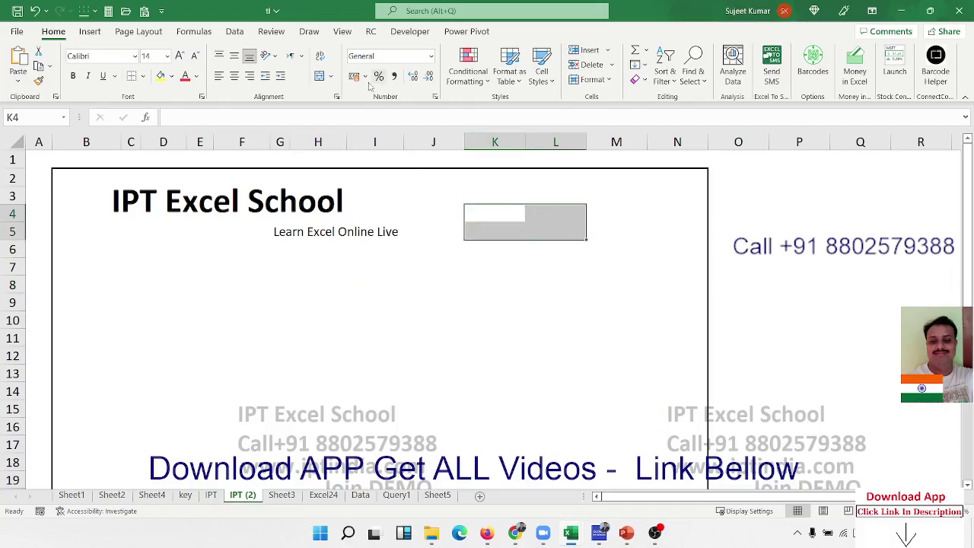
{"action": "left_click", "coordinate": [319, 76]}
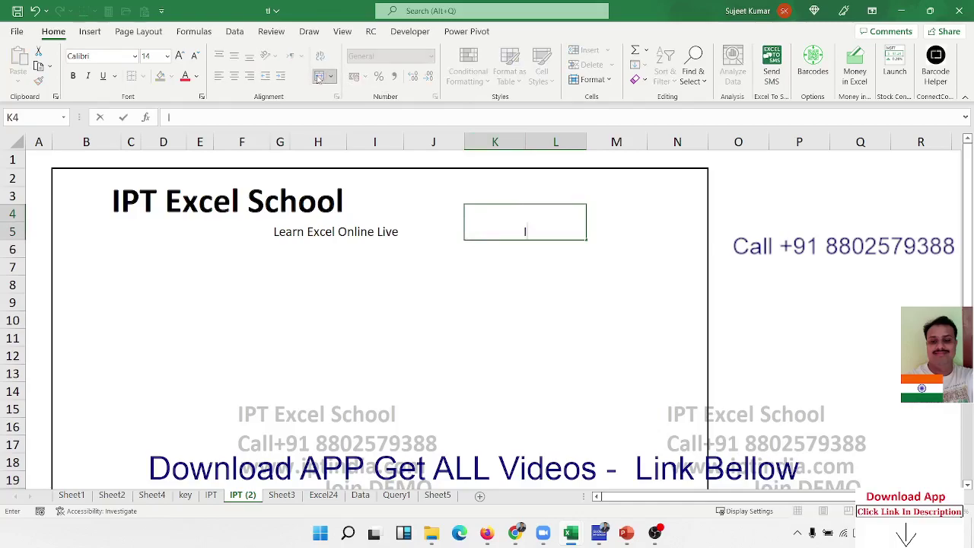
{"action": "type", "text": "INVI"}
{"action": "type", "text": "CE"}
{"action": "key", "text": "Return"}
Step: Centre the INVICE label vertically and make it bold
{"action": "key", "text": "Up"}
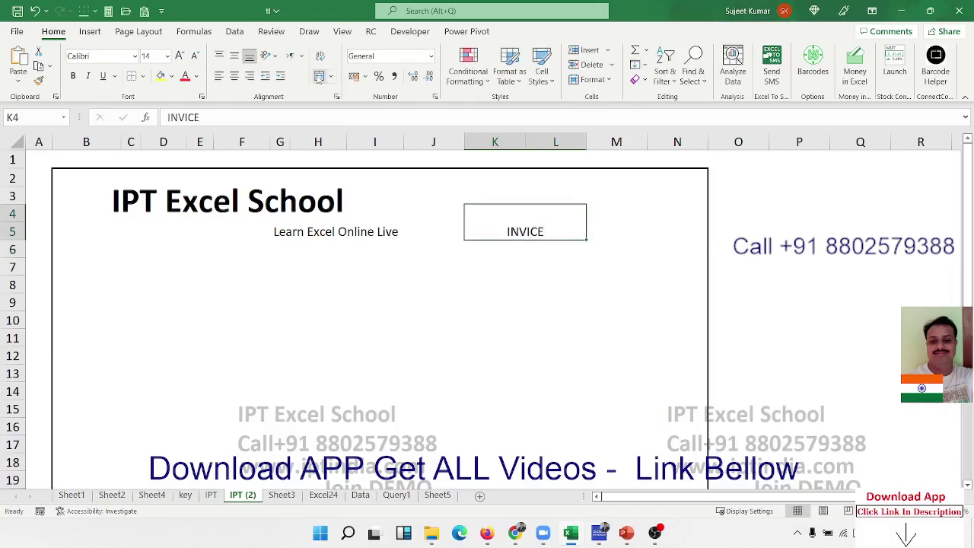
{"action": "left_click", "coordinate": [235, 56]}
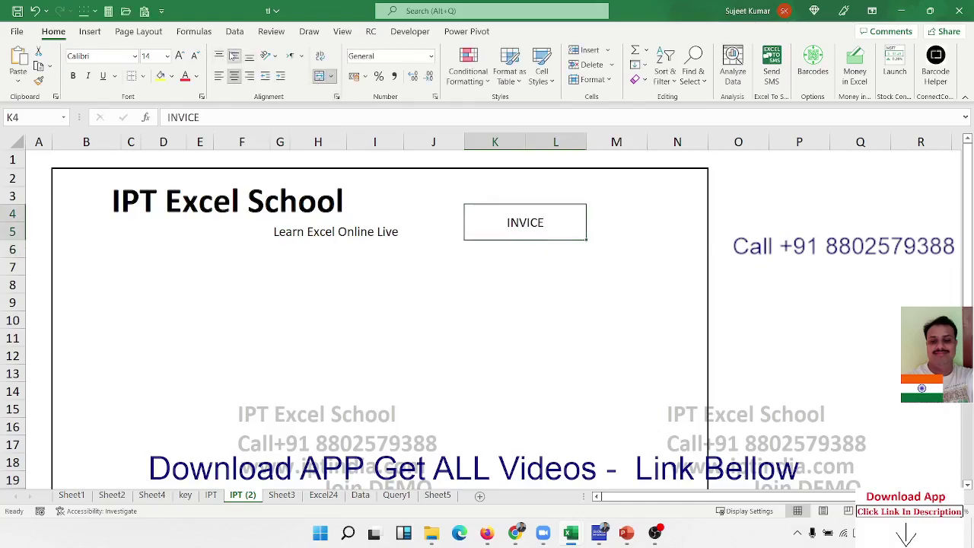
{"action": "left_click", "coordinate": [74, 75]}
{"action": "left_click", "coordinate": [196, 76]}
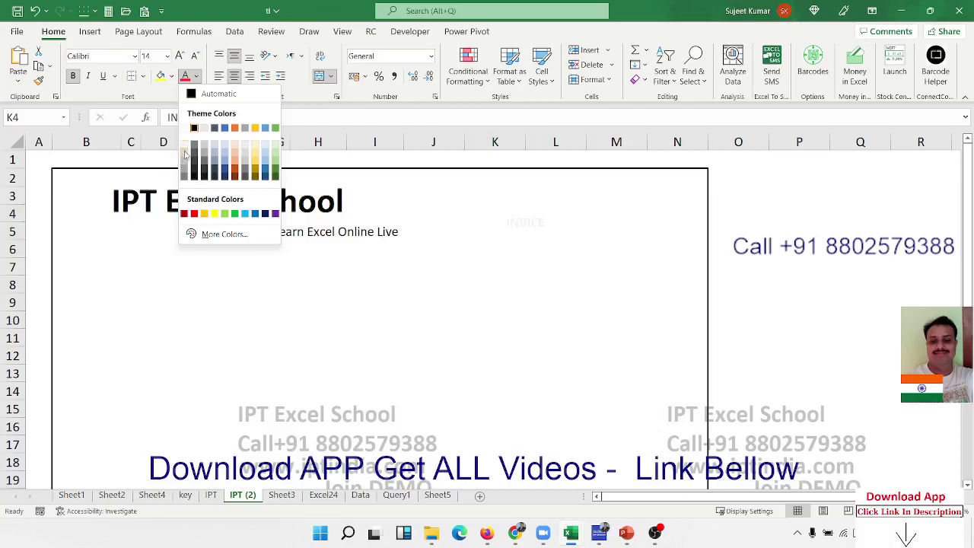
Step: Colour the label light grey and correct its spelling to 'INVOICE'
{"action": "left_click", "coordinate": [184, 155]}
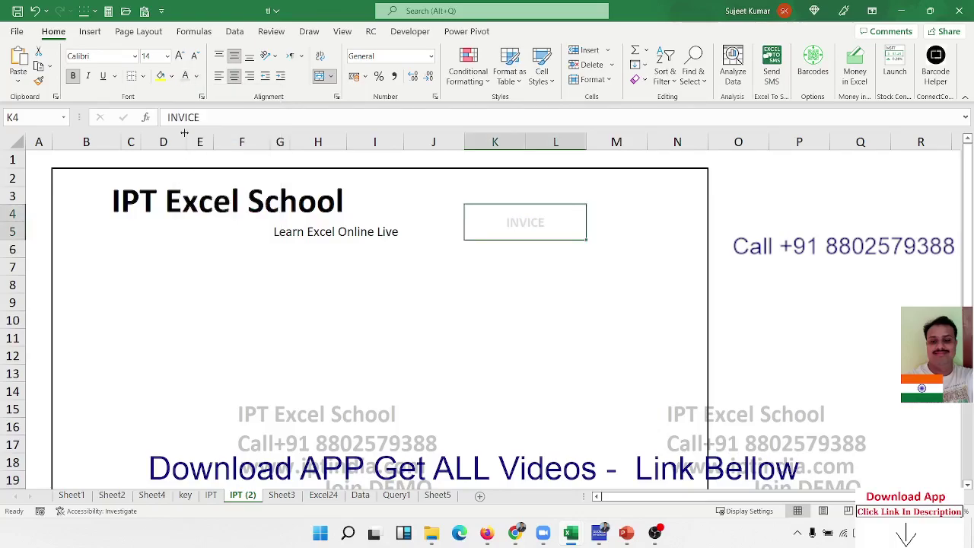
{"action": "double_click", "coordinate": [524, 219]}
{"action": "type", "text": "O"}
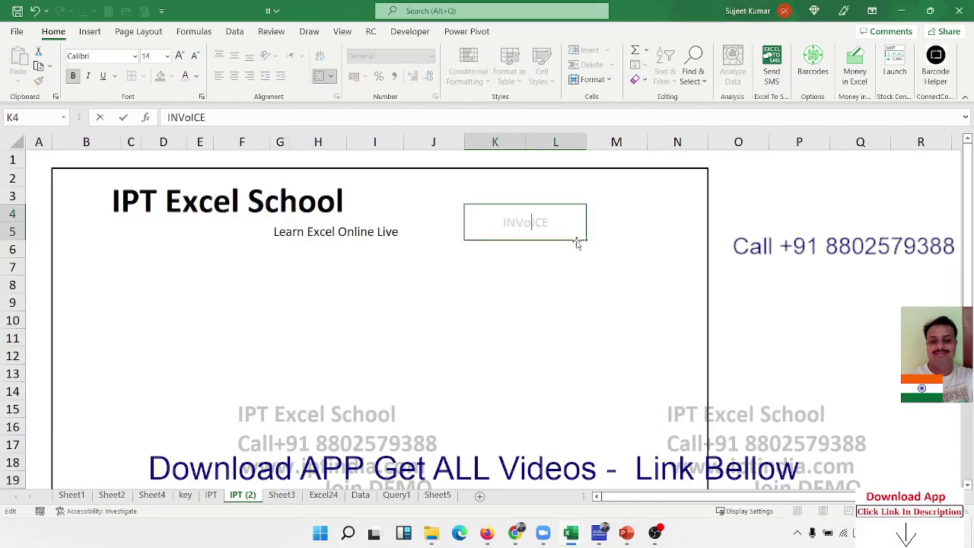
{"action": "key", "text": "BackSpace"}
{"action": "type", "text": "O"}
{"action": "key", "text": "Return"}
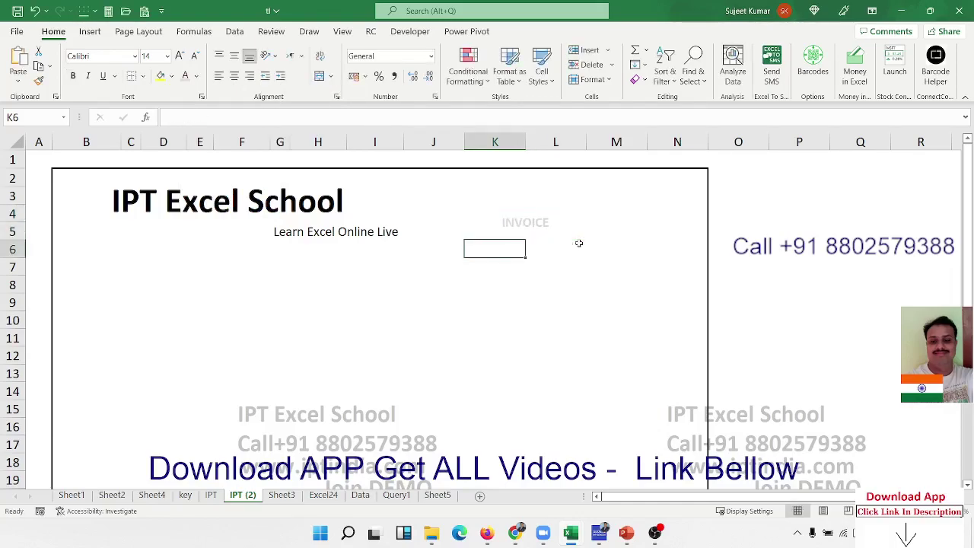
{"action": "key", "text": "Up"}
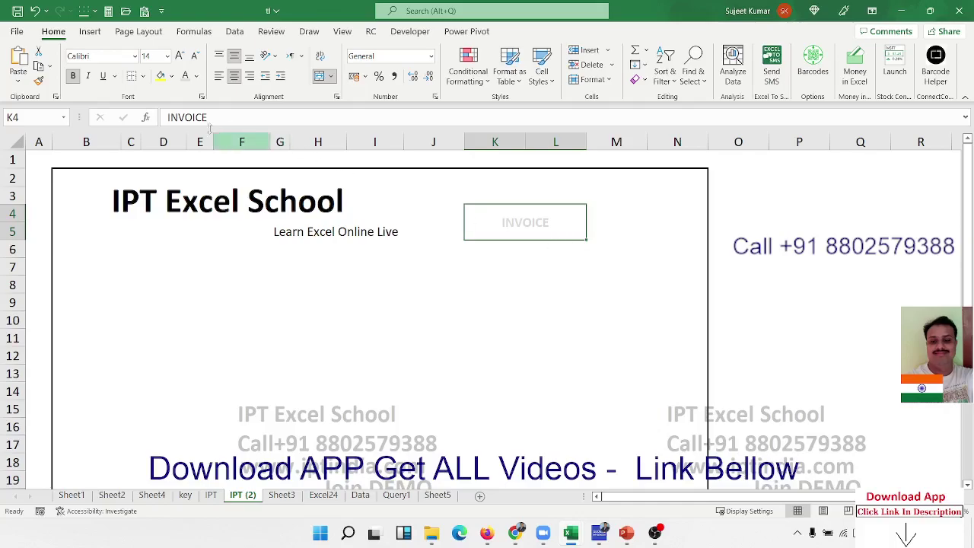
Step: Enlarge the INVOICE label font to 26 point
{"action": "left_click", "coordinate": [178, 66]}
{"action": "left_click", "coordinate": [178, 65]}
{"action": "left_click", "coordinate": [178, 65]}
{"action": "left_click", "coordinate": [177, 66]}
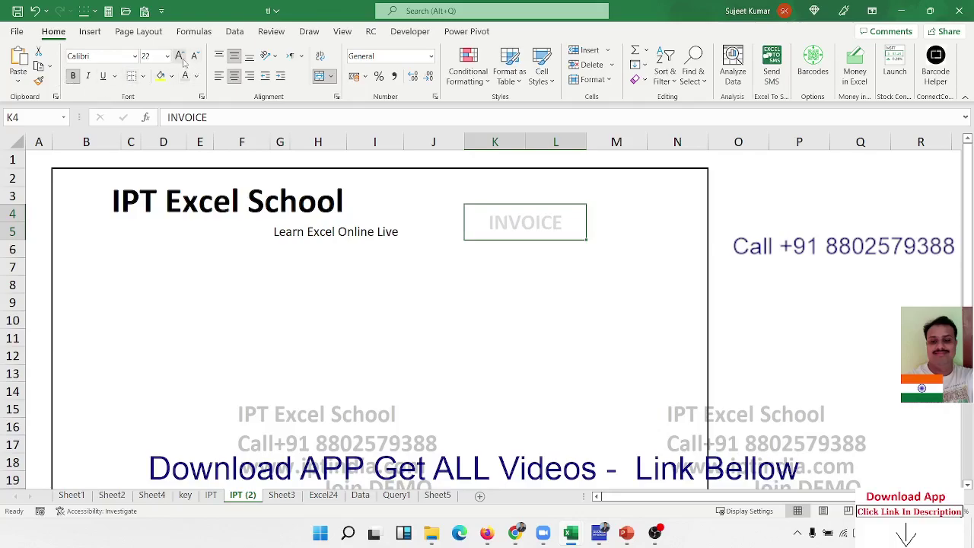
{"action": "left_click", "coordinate": [180, 57]}
{"action": "left_click", "coordinate": [179, 57]}
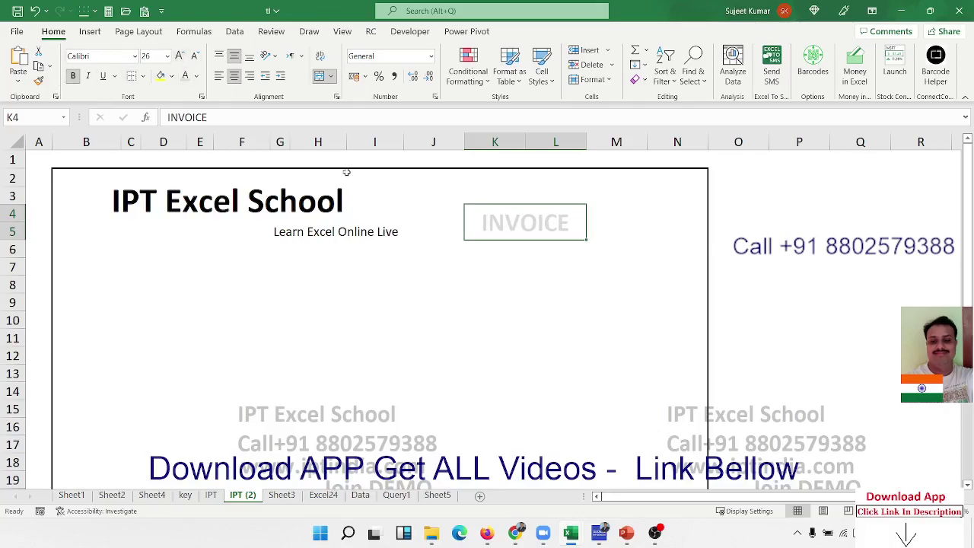
{"action": "left_click", "coordinate": [548, 249]}
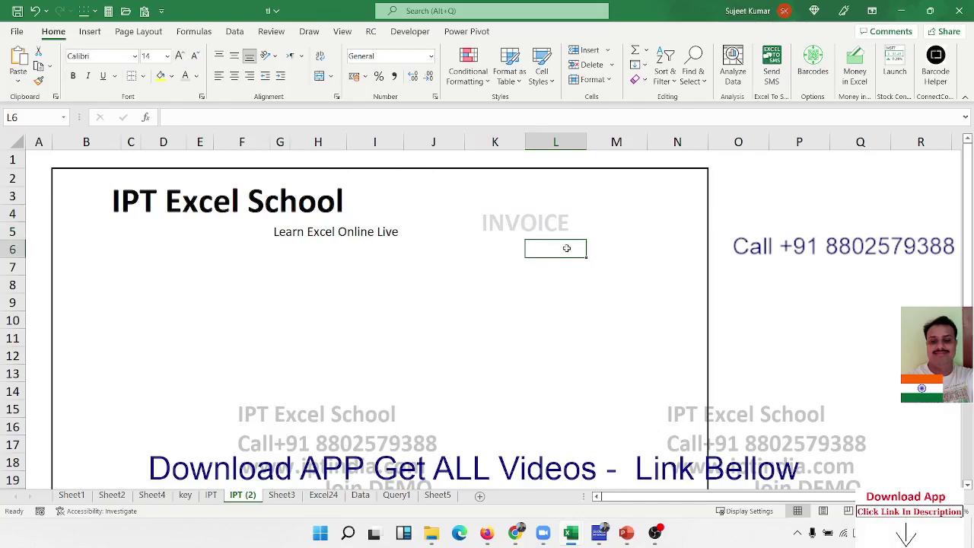
Step: Enter 'Invoic No' in L6 and 'Invoic Date' in L7
{"action": "type", "text": "I"}
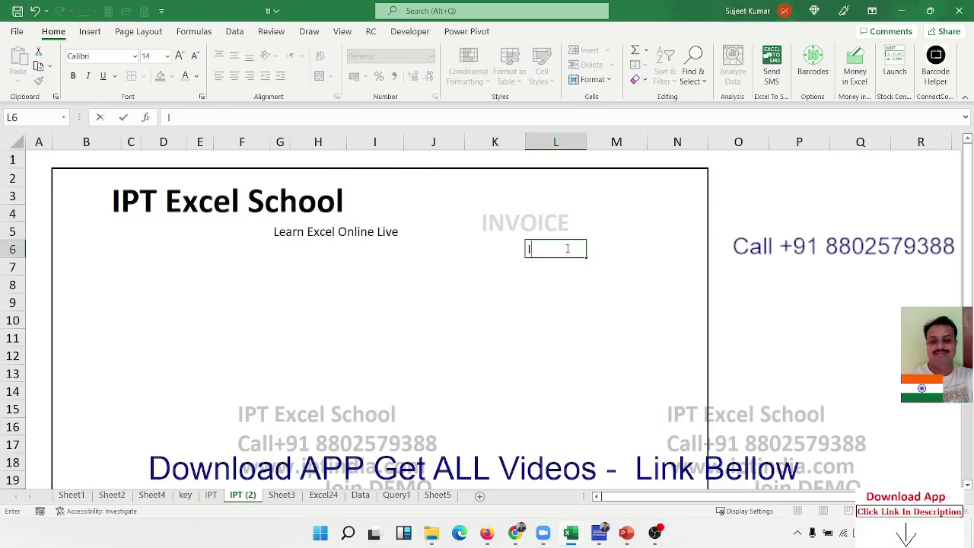
{"action": "type", "text": "n"}
{"action": "type", "text": "voic"}
{"action": "type", "text": " No"}
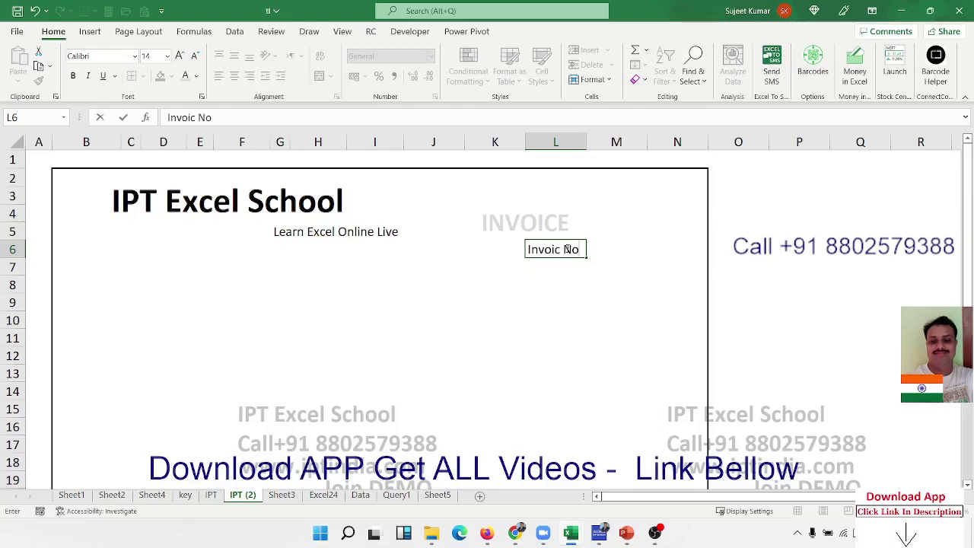
{"action": "key", "text": "Return"}
{"action": "type", "text": "Invoic No"}
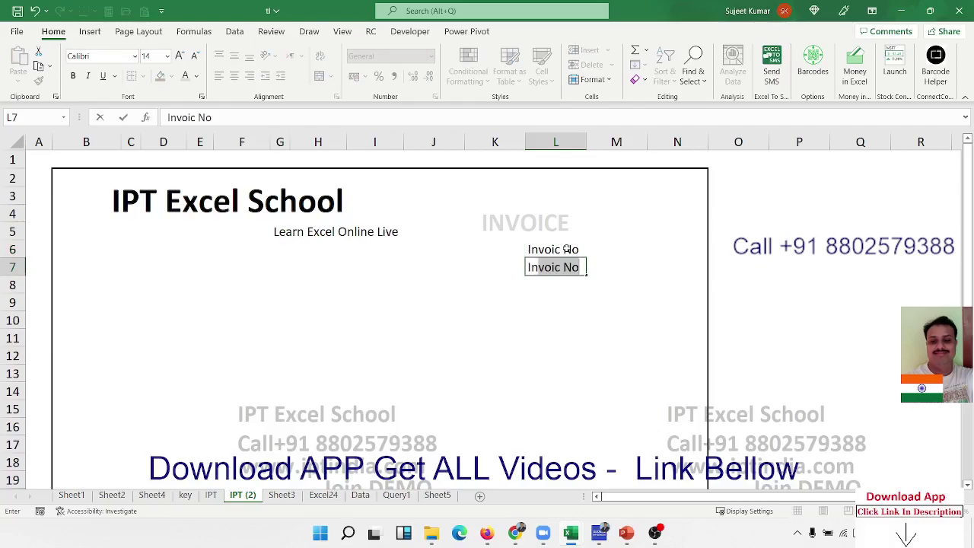
{"action": "key", "text": "Tab"}
{"action": "key", "text": "Left"}
{"action": "key", "text": "F2"}
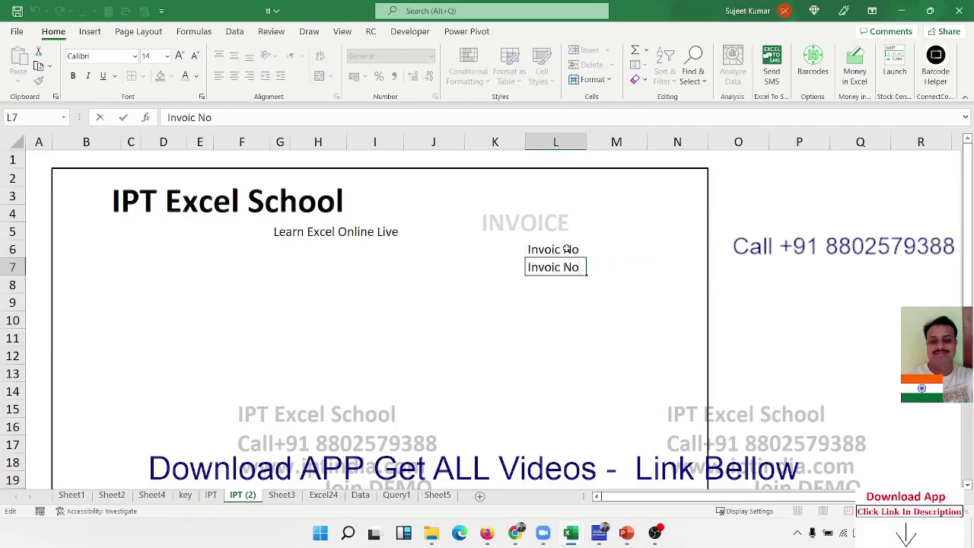
{"action": "key", "text": "BackSpace"}
{"action": "key", "text": "BackSpace"}
{"action": "type", "text": "Dae"}
{"action": "type", "text": "e"}
{"action": "key", "text": "Return"}
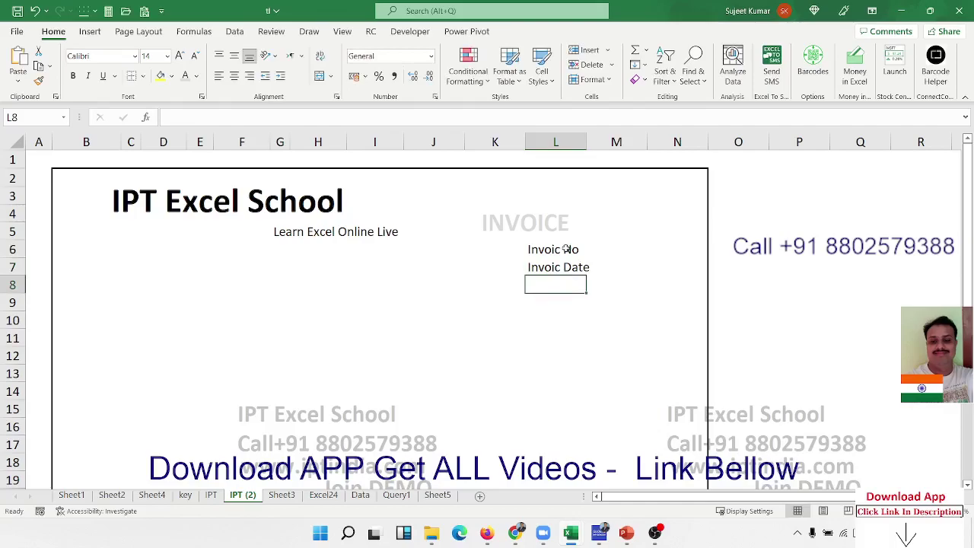
Step: Add colons so the labels read 'Invoic No :' and 'Invoic Date :'
{"action": "left_click", "coordinate": [575, 249]}
{"action": "key", "text": "F2"}
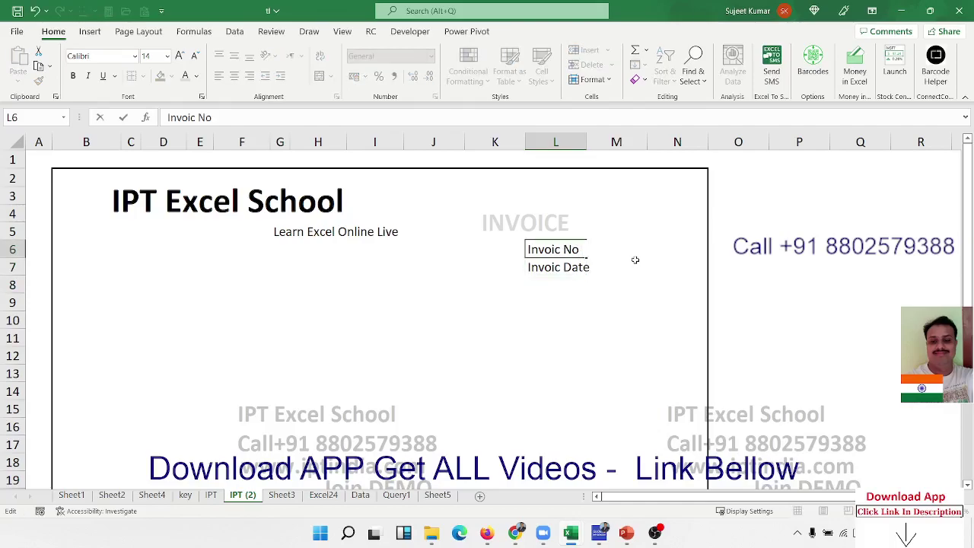
{"action": "type", "text": ":"}
{"action": "key", "text": "Return"}
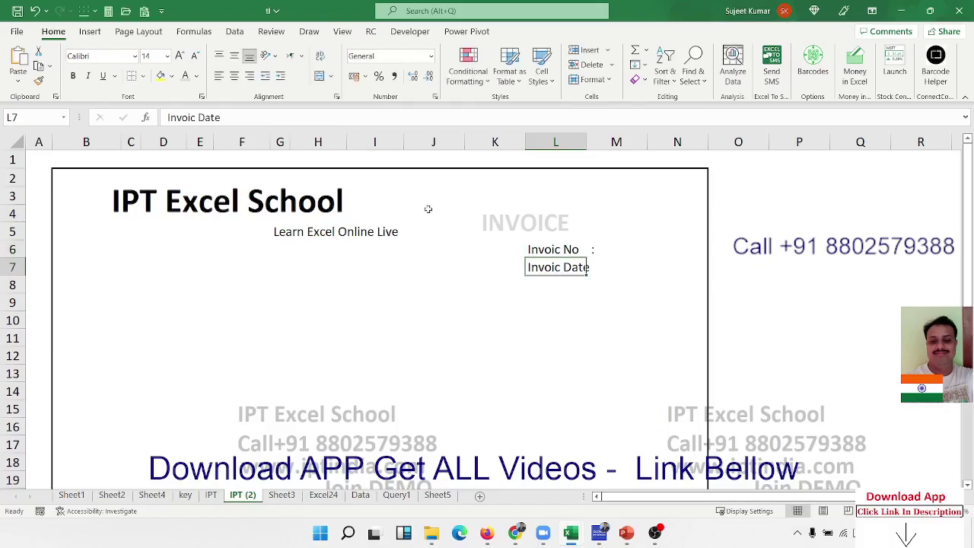
{"action": "left_click", "coordinate": [288, 112]}
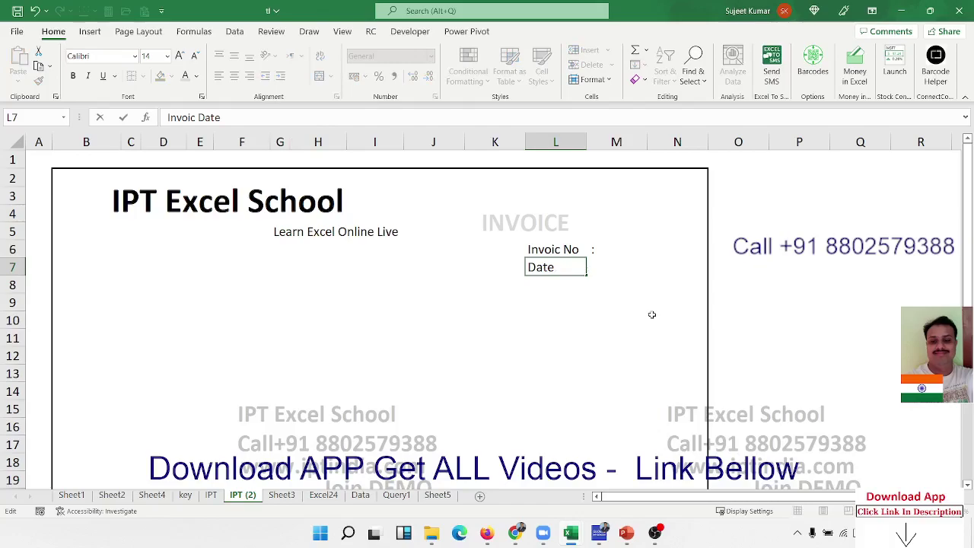
{"action": "type", "text": ":"}
{"action": "key", "text": "Return"}
{"action": "key", "text": "Up"}
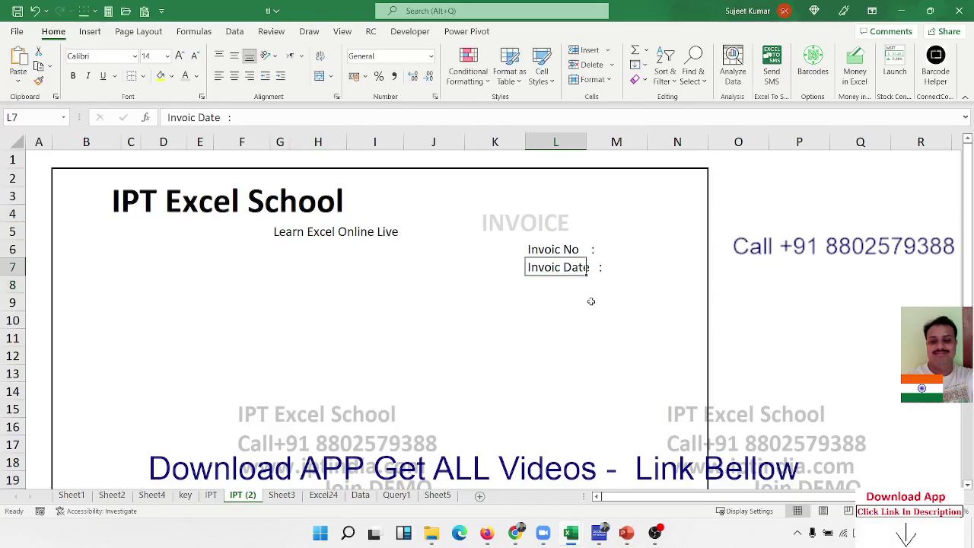
{"action": "type", "text": "Date :"}
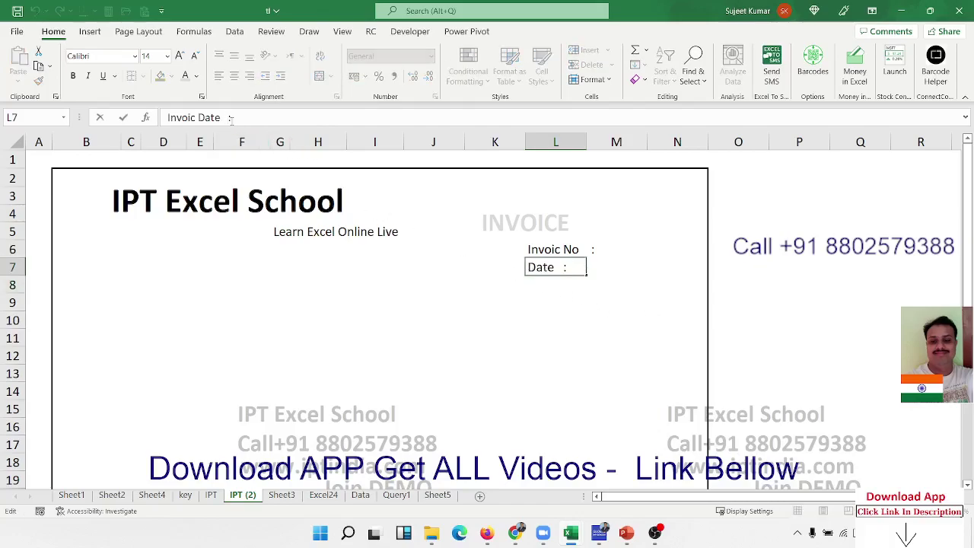
{"action": "key", "text": "Return"}
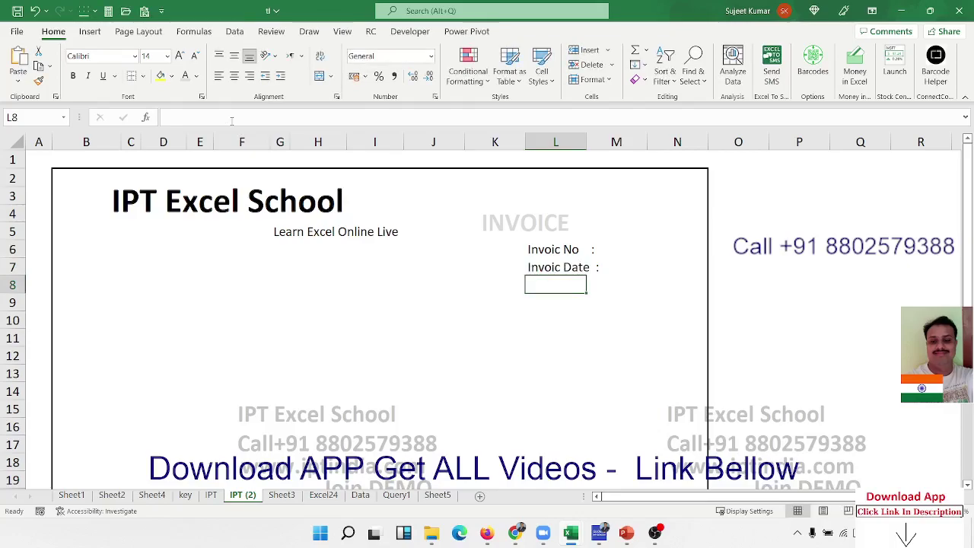
{"action": "left_click", "coordinate": [540, 265]}
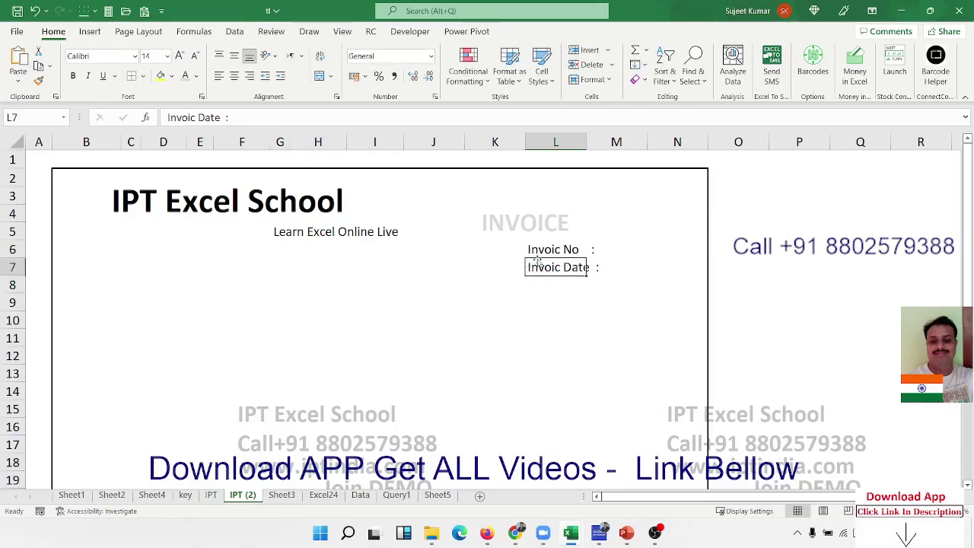
{"action": "left_click", "coordinate": [261, 117]}
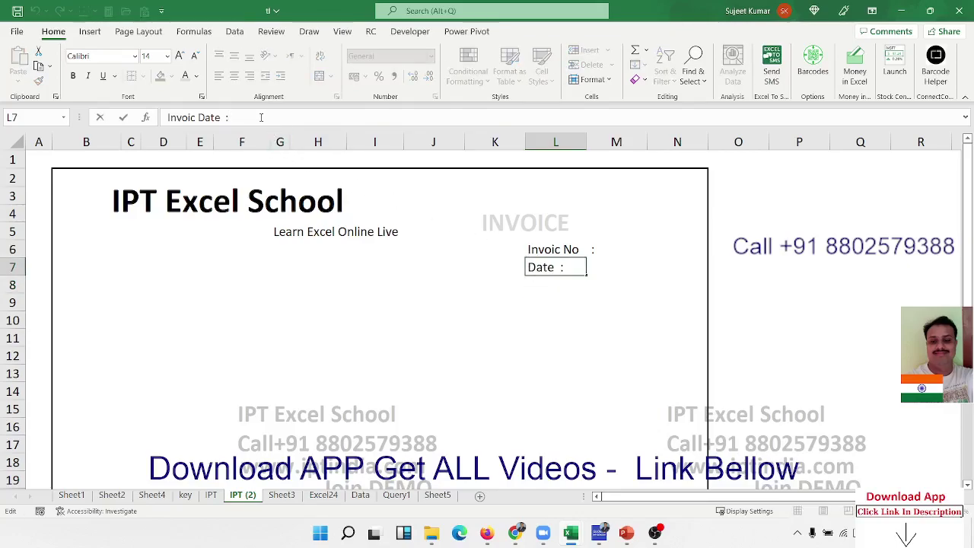
{"action": "key", "text": "Return"}
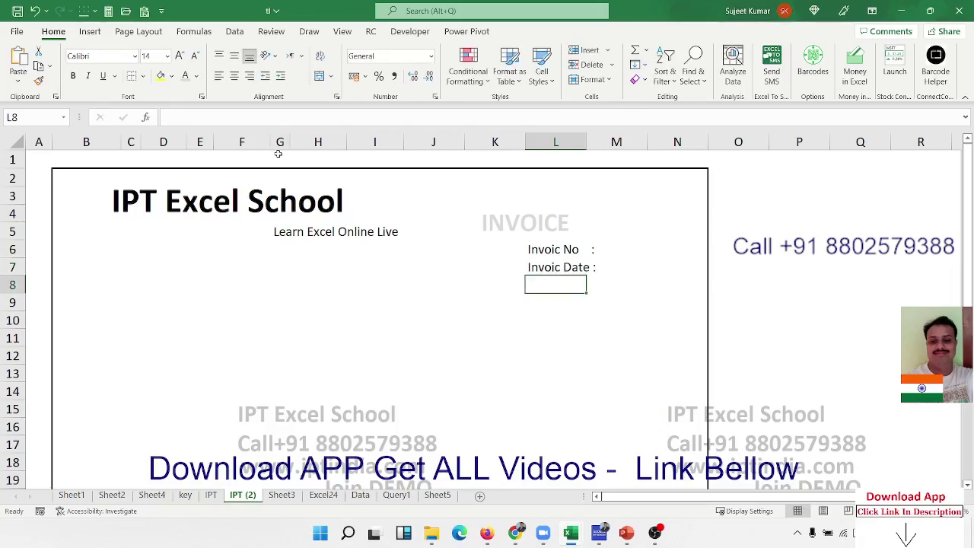
Step: Select B7:H8 and merge and centre it
{"action": "left_click", "coordinate": [218, 162]}
{"action": "left_click_drag", "start_coordinate": [104, 263], "coordinate": [184, 268]}
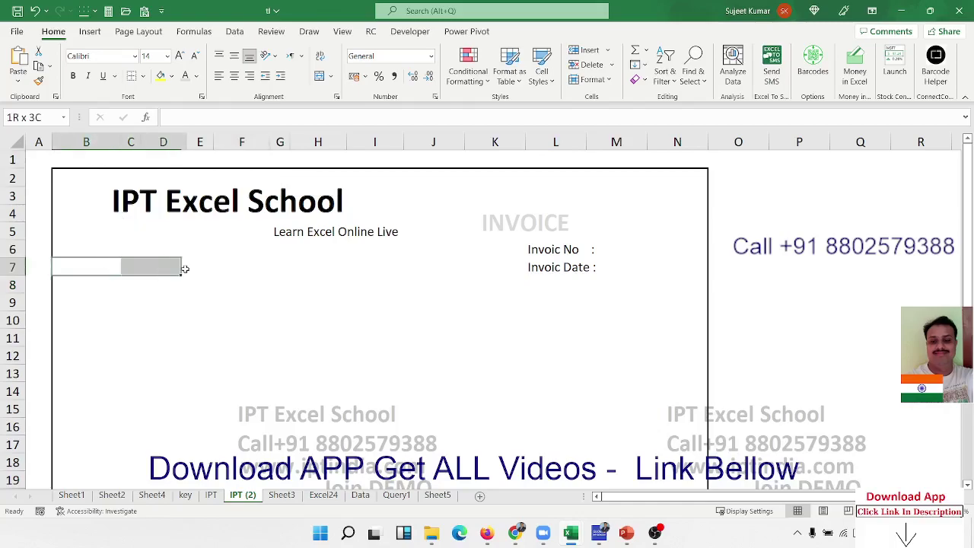
{"action": "left_click", "coordinate": [154, 265]}
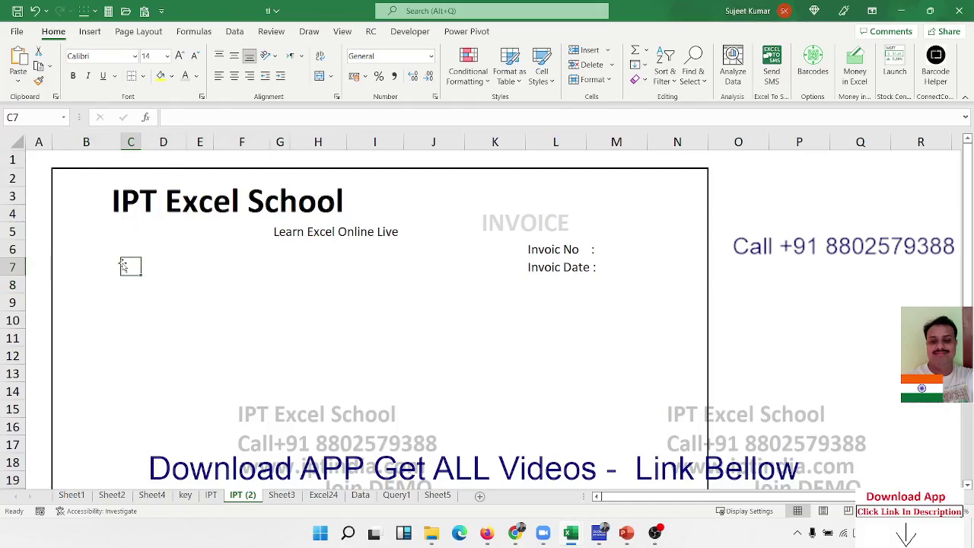
{"action": "left_click_drag", "start_coordinate": [116, 258], "coordinate": [320, 290]}
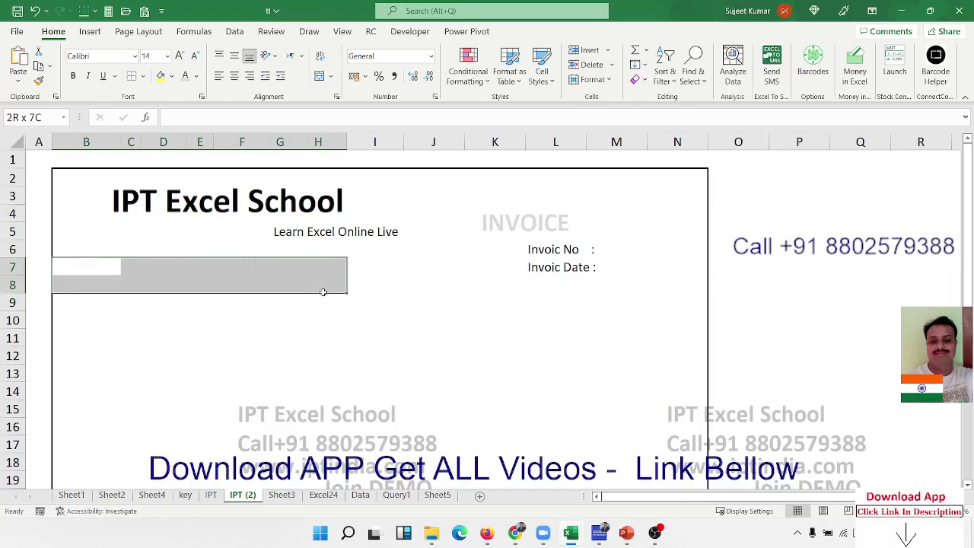
{"action": "left_click", "coordinate": [319, 76]}
Step: Enter the school's postal address line in the merged B7:H8 block
{"action": "type", "text": "Gar"}
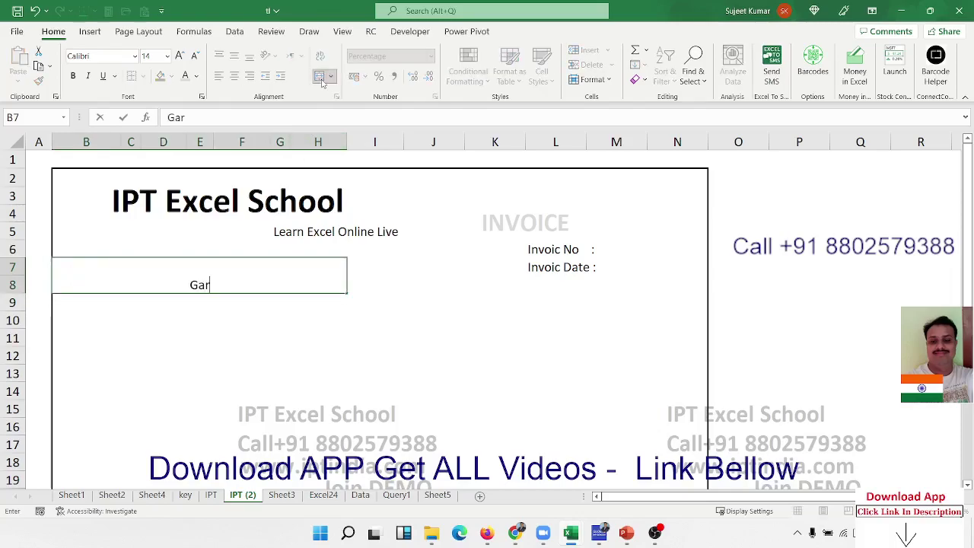
{"action": "type", "text": "ibnath "}
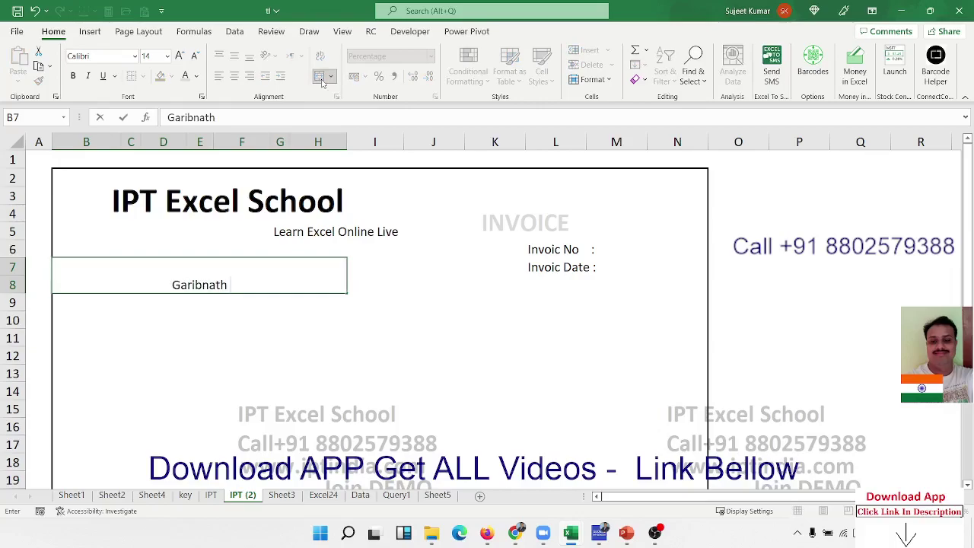
{"action": "type", "text": "Dha"}
{"action": "key", "text": "BackSpace"}
{"action": "type", "text": "ha"}
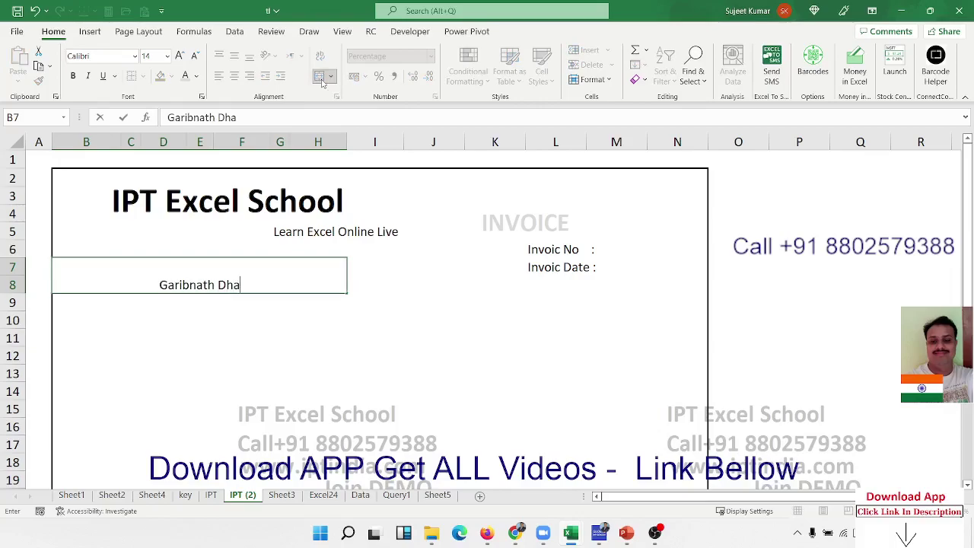
{"action": "type", "text": "m ,"}
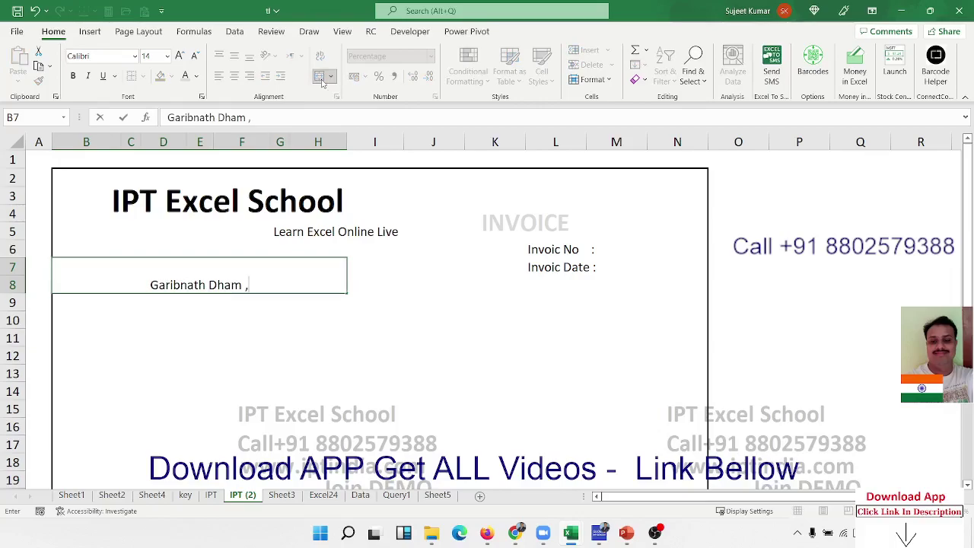
{"action": "type", "text": " Bihar "}
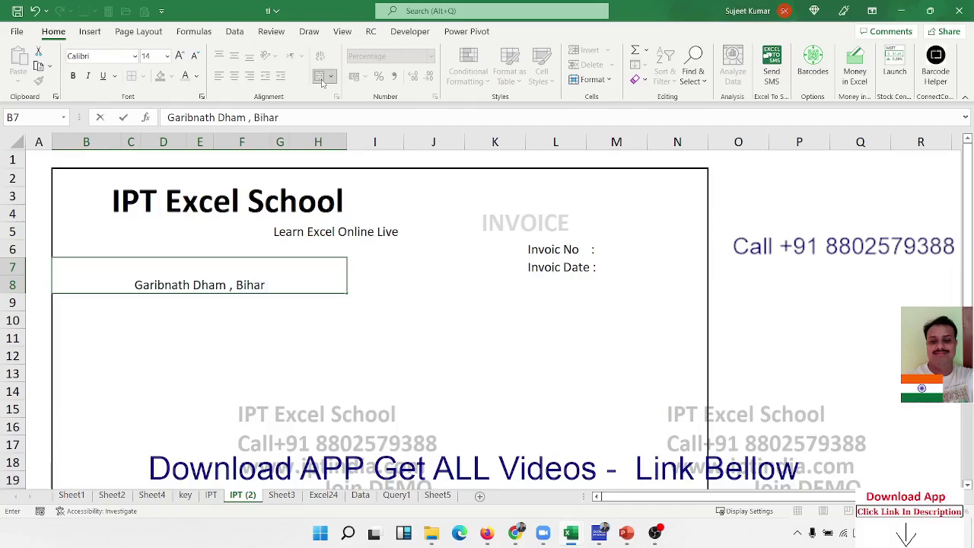
{"action": "type", "text": "- 11006"}
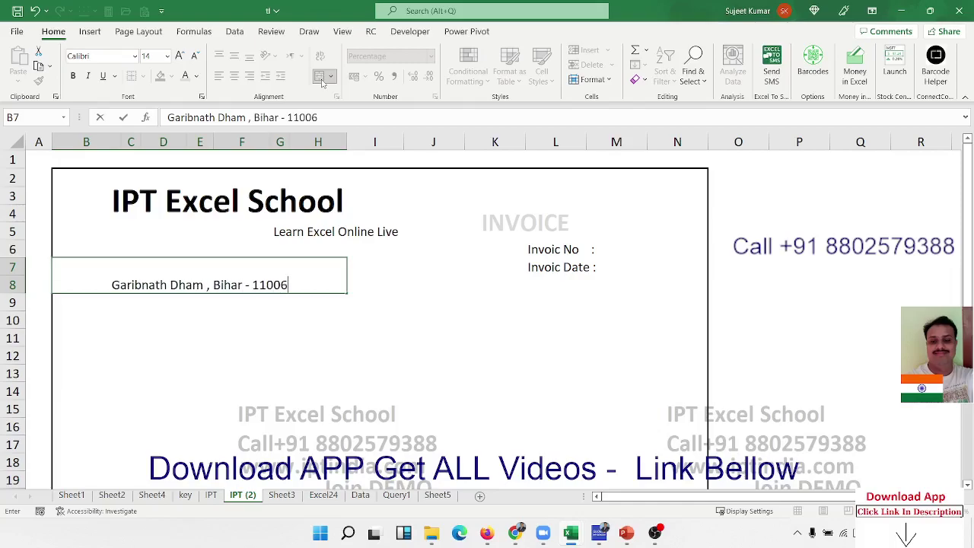
{"action": "type", "text": "2"}
{"action": "key", "text": "Return"}
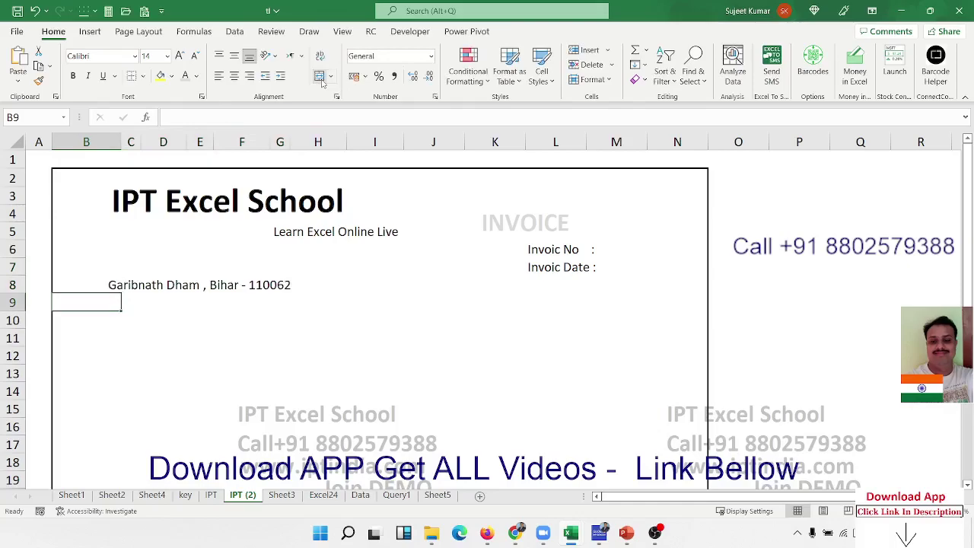
{"action": "key", "text": "Right"}
{"action": "key", "text": "Down"}
Step: Enter the label 'Name' in C10 and widen column C to fit it
{"action": "type", "text": "Name"}
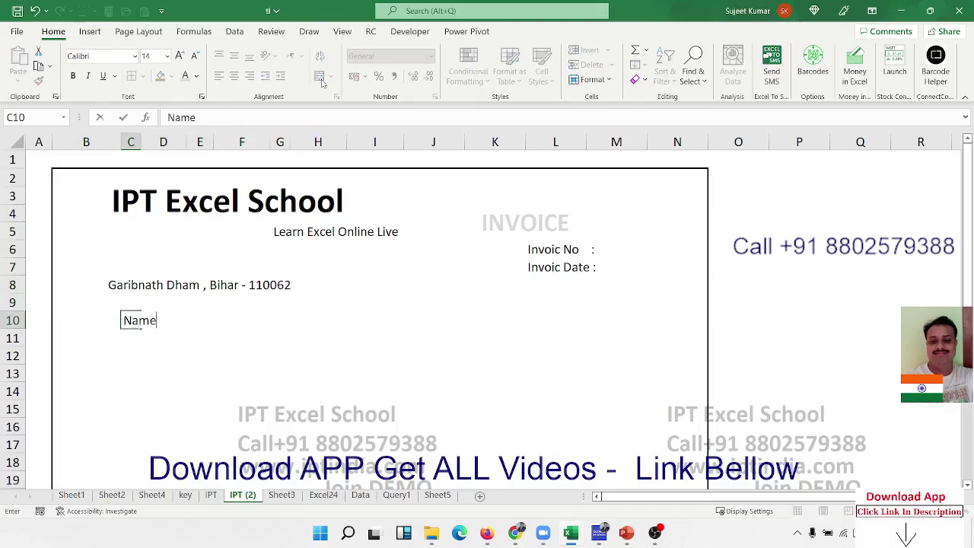
{"action": "key", "text": "Return"}
{"action": "key", "text": "Up"}
{"action": "key", "text": "Right"}
{"action": "key", "text": "Down"}
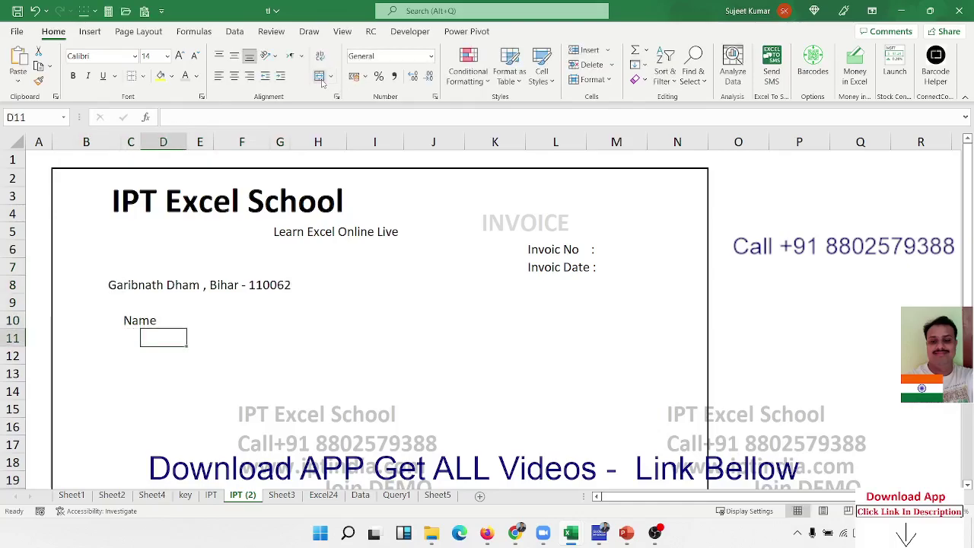
{"action": "key", "text": "Up"}
{"action": "key", "text": "Left"}
{"action": "key", "text": "Right"}
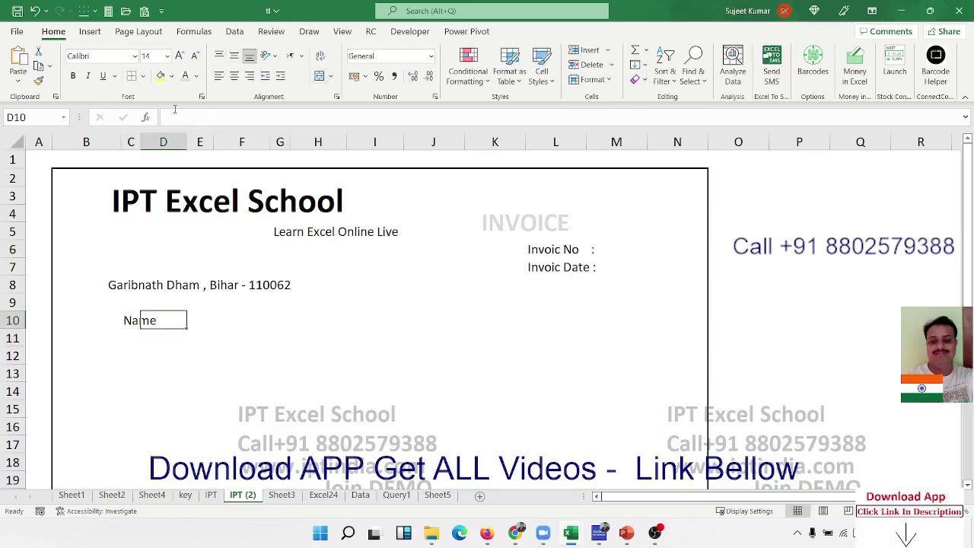
{"action": "left_click_drag", "start_coordinate": [141, 143], "coordinate": [170, 133]}
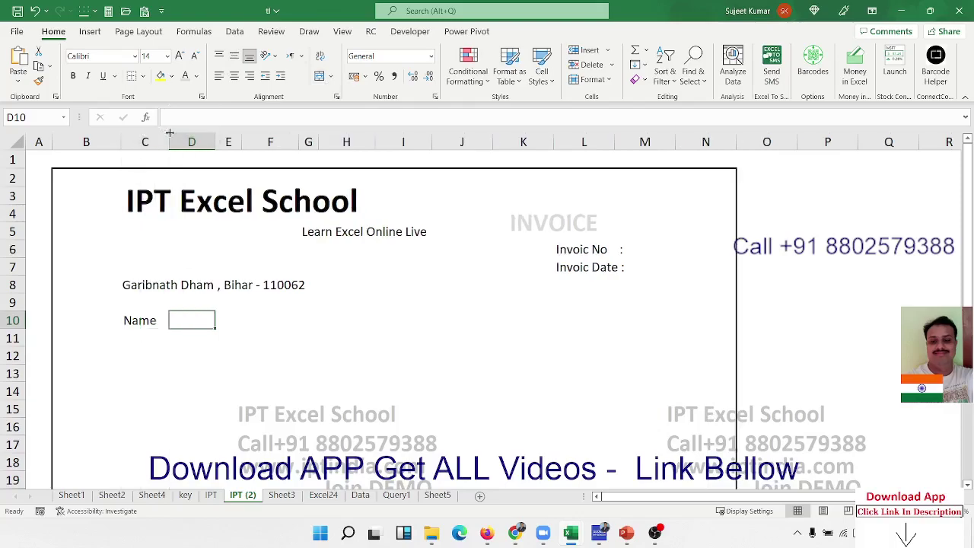
{"action": "key", "text": "Left"}
{"action": "key", "text": "Right"}
{"action": "key", "text": "Down"}
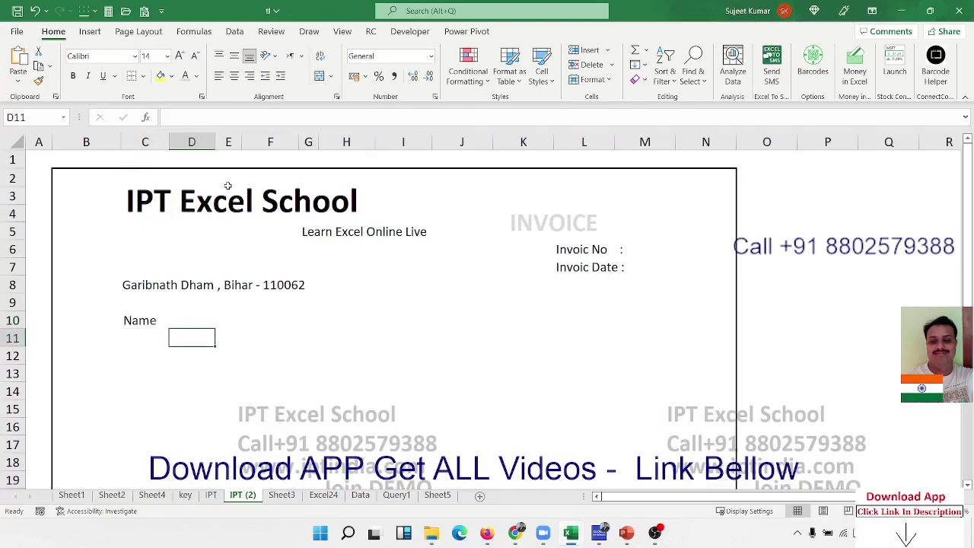
{"action": "key", "text": "Up"}
{"action": "key", "text": "Left"}
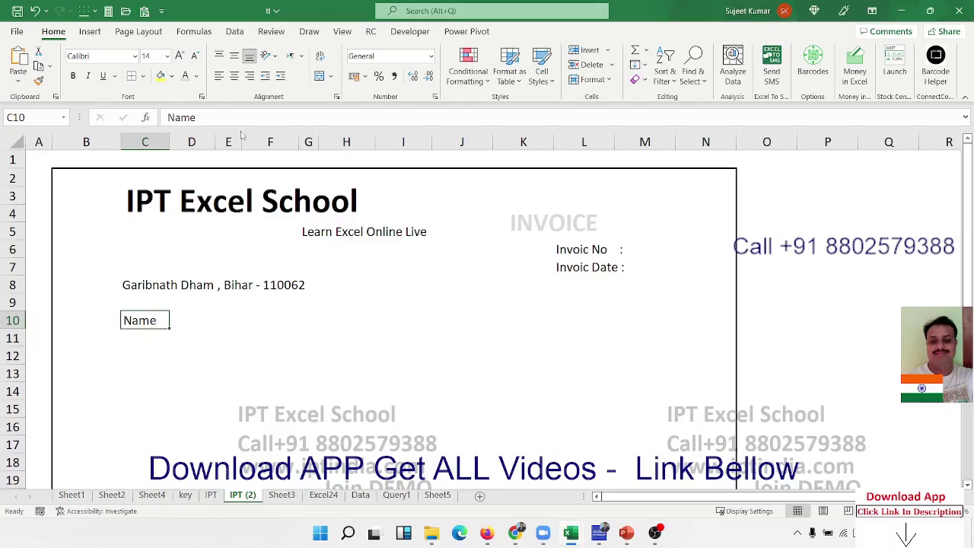
Step: Try a dotted leader after Name, undo it, and select C10:J10
{"action": "left_click", "coordinate": [241, 126]}
{"action": "type", "text": "......."}
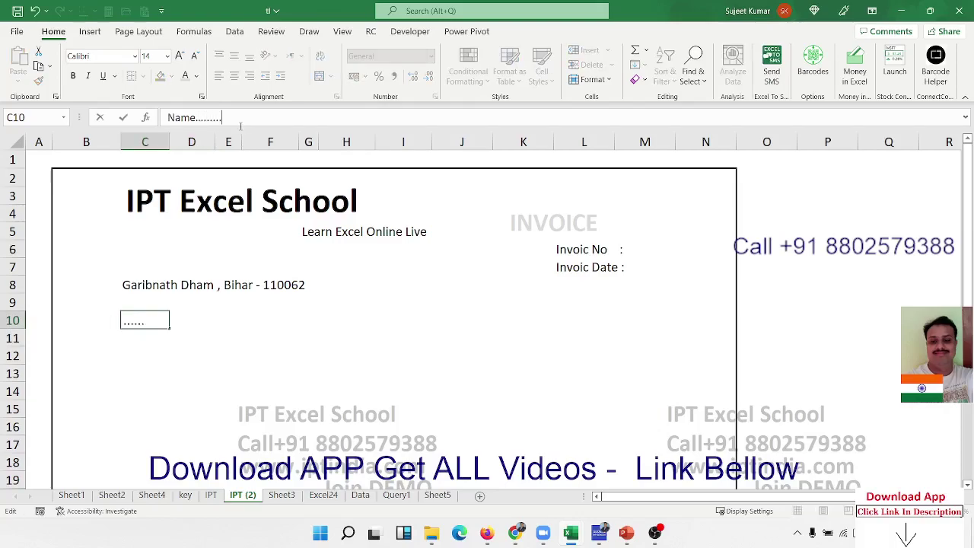
{"action": "type", "text": "..................................."}
{"action": "key", "text": "BackSpace"}
{"action": "key", "text": "Return"}
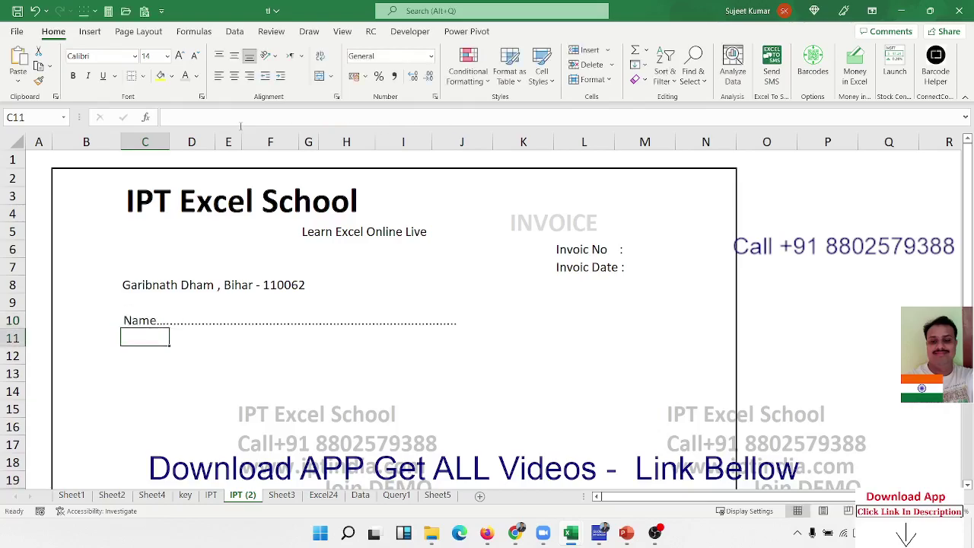
{"action": "key", "text": "Up"}
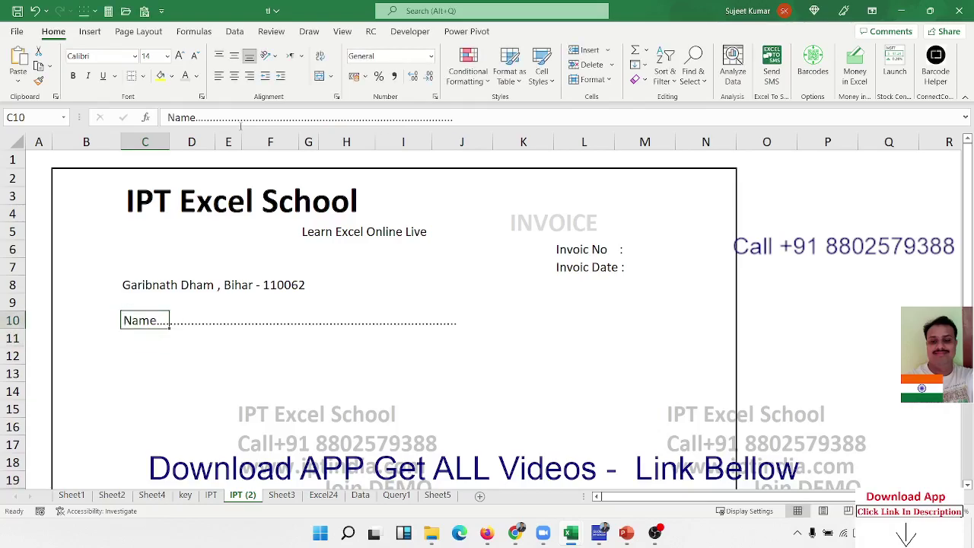
{"action": "key", "text": "ctrl+z"}
{"action": "key", "text": "shift+Right"}
{"action": "key", "text": "shift+Right"}
{"action": "key", "text": "shift+Right"}
{"action": "key", "text": "shift+Right"}
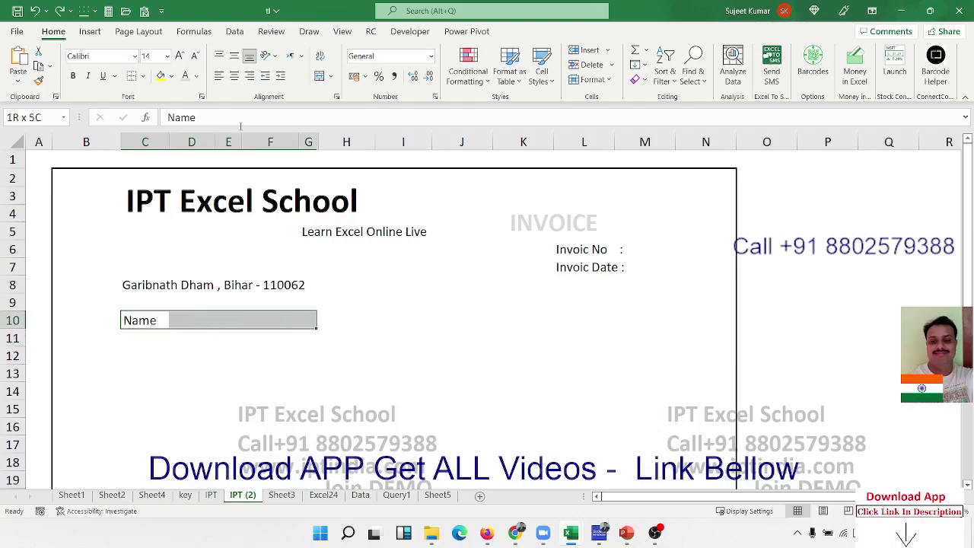
{"action": "key", "text": "shift+Right"}
{"action": "key", "text": "shift+Right"}
{"action": "key", "text": "shift+Right"}
{"action": "key", "text": "shift+Right"}
{"action": "key", "text": "shift+Left"}
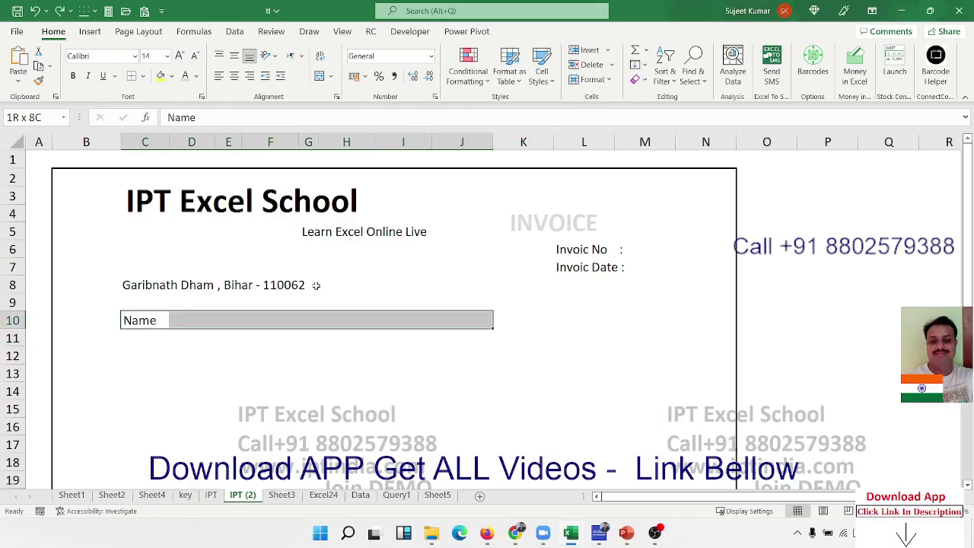
Step: Underline the Name row C10:J10 with a dotted bottom border through Format Cells
{"action": "right_click", "coordinate": [329, 321]}
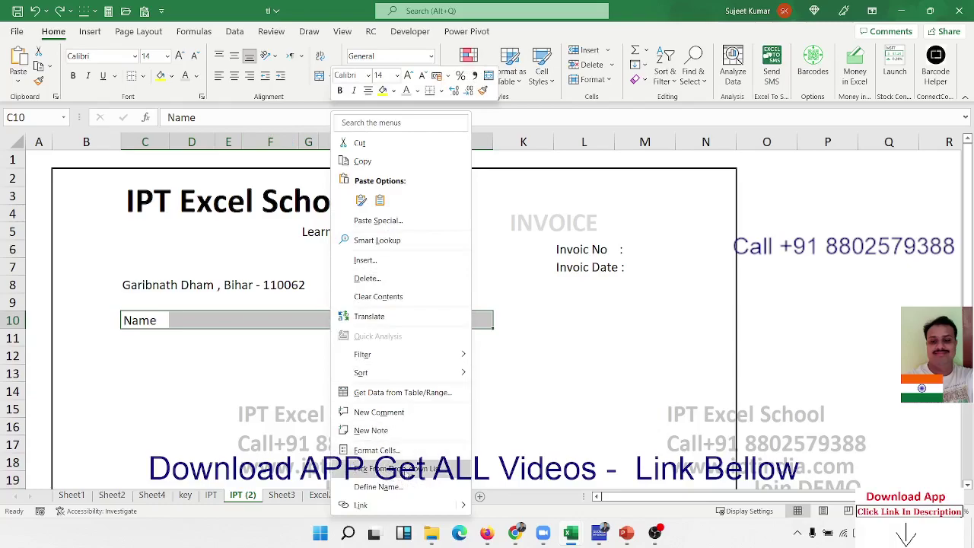
{"action": "left_click", "coordinate": [406, 451]}
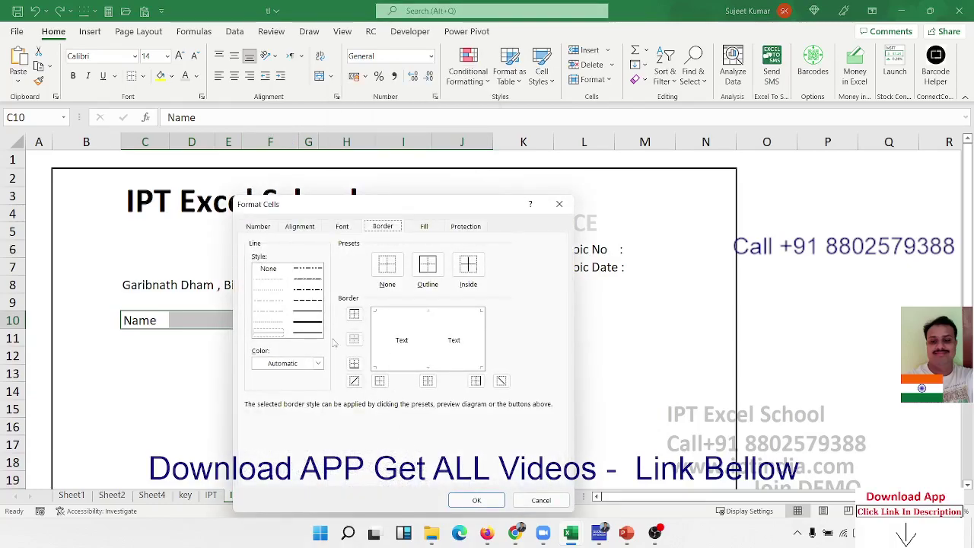
{"action": "left_click", "coordinate": [277, 328]}
{"action": "left_click", "coordinate": [403, 368]}
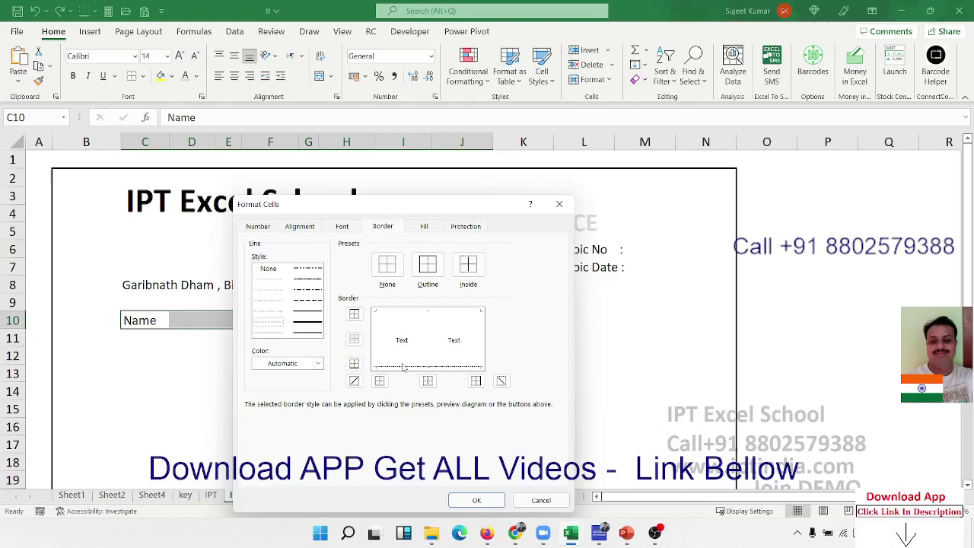
{"action": "left_click", "coordinate": [478, 499]}
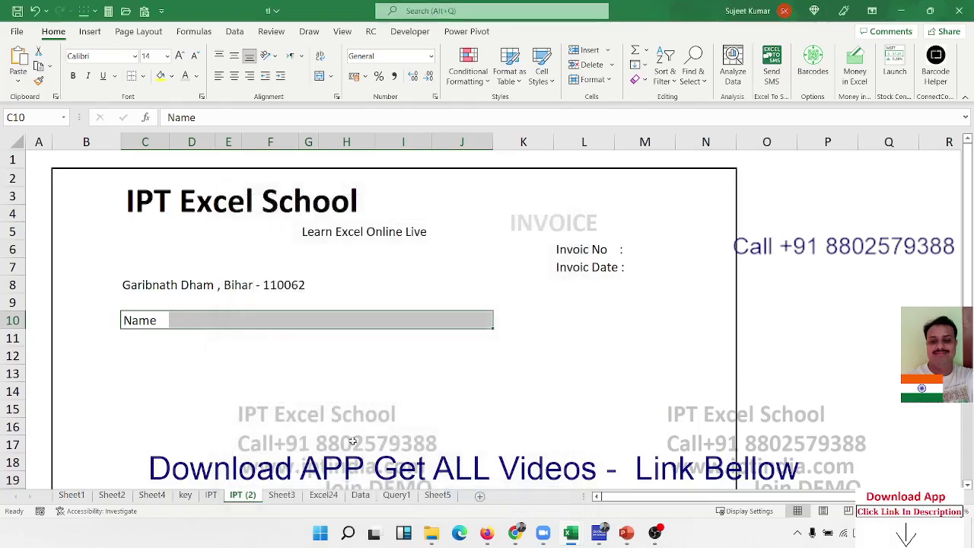
{"action": "left_click", "coordinate": [328, 395]}
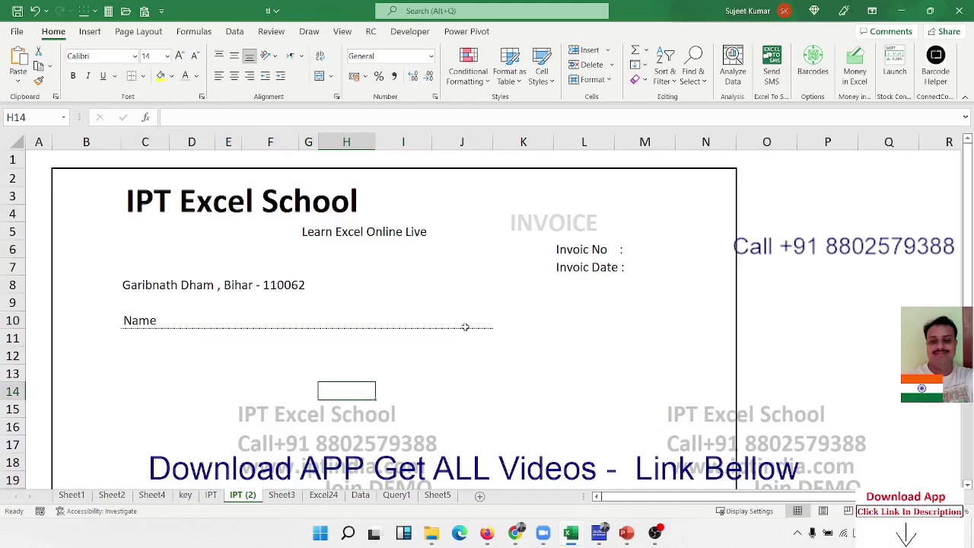
Step: Copy the dotted Name row C10:J10 into rows 12 and 14, clearing the label in C14
{"action": "left_click", "coordinate": [159, 325]}
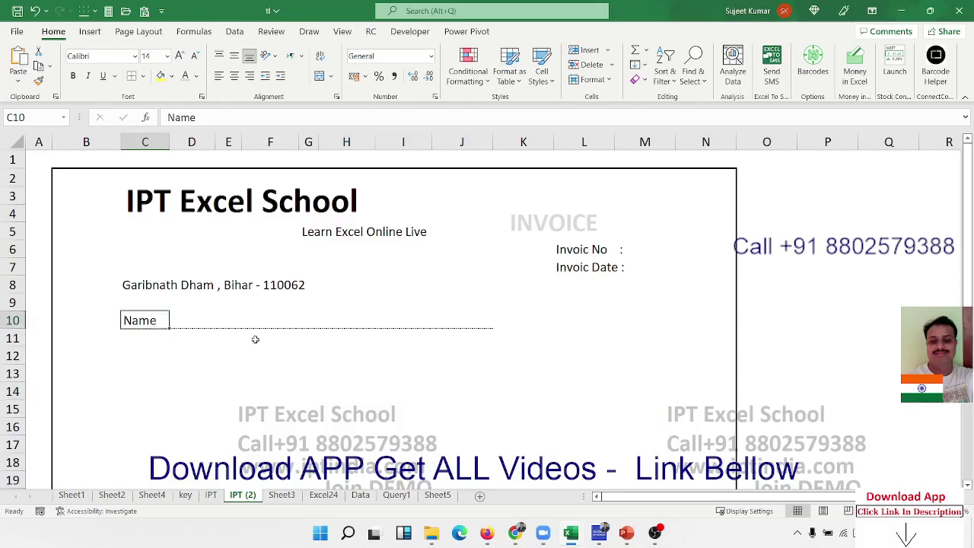
{"action": "key", "text": "shift+Right"}
{"action": "key", "text": "shift+Right"}
{"action": "key", "text": "shift+Right"}
{"action": "key", "text": "shift+Right"}
{"action": "key", "text": "shift+Right"}
{"action": "key", "text": "shift+Right"}
{"action": "key", "text": "shift+Right"}
{"action": "key", "text": "shift+Right"}
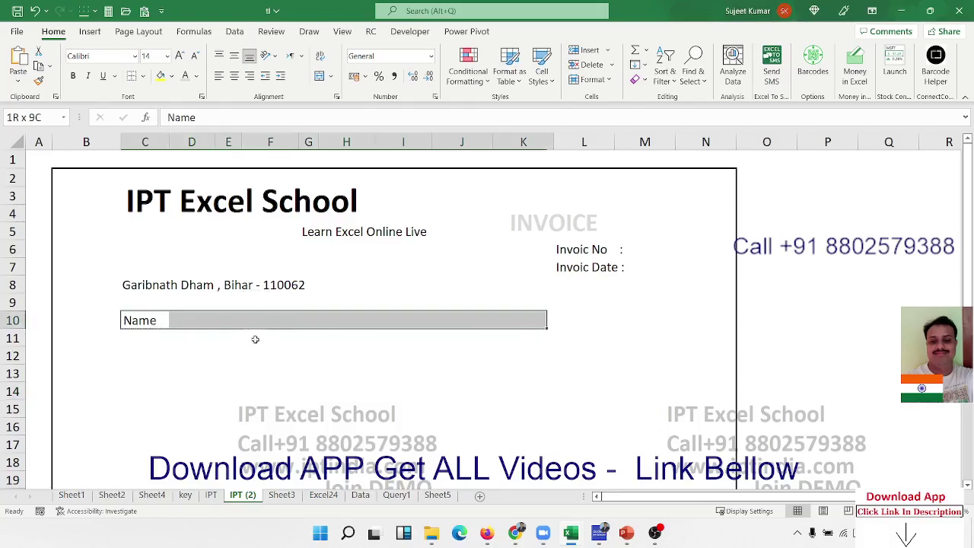
{"action": "key", "text": "shift+Left"}
{"action": "key", "text": "ctrl+c"}
{"action": "key", "text": "Down"}
{"action": "key", "text": "Down"}
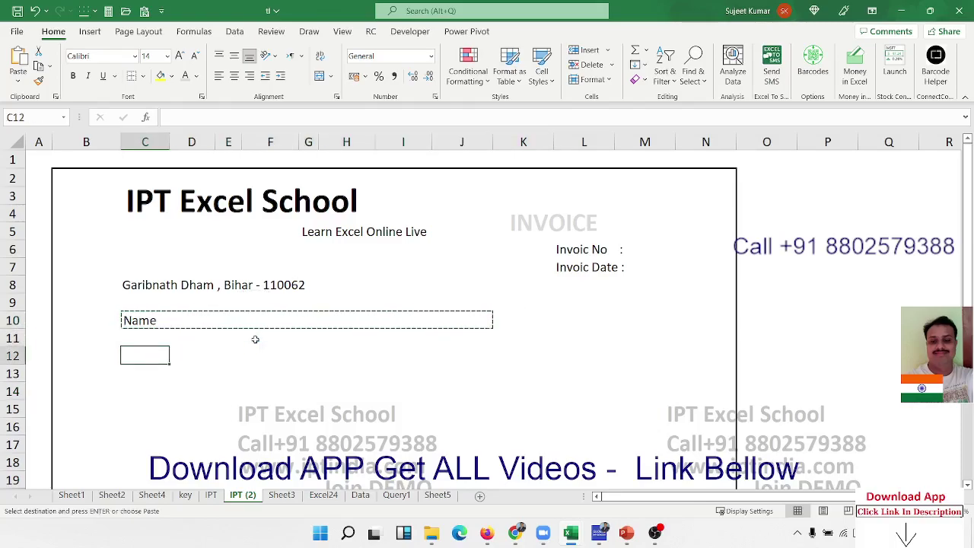
{"action": "key", "text": "Up"}
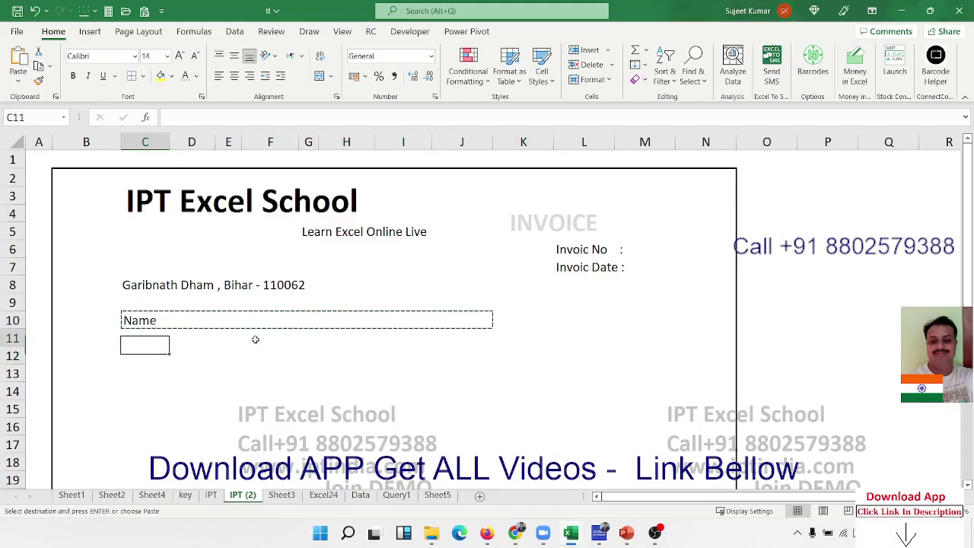
{"action": "key", "text": "Down"}
{"action": "key", "text": "ctrl+v"}
{"action": "key", "text": "Down"}
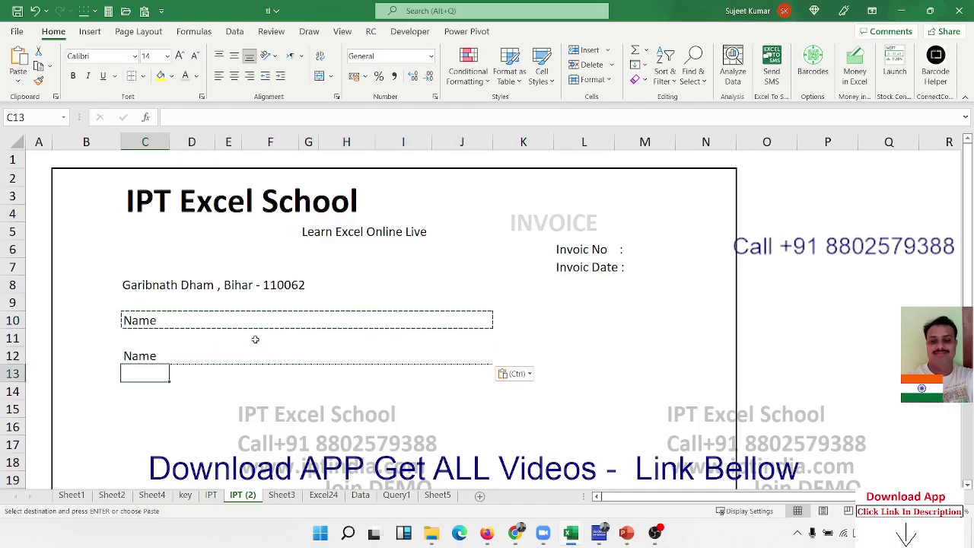
{"action": "key", "text": "Down"}
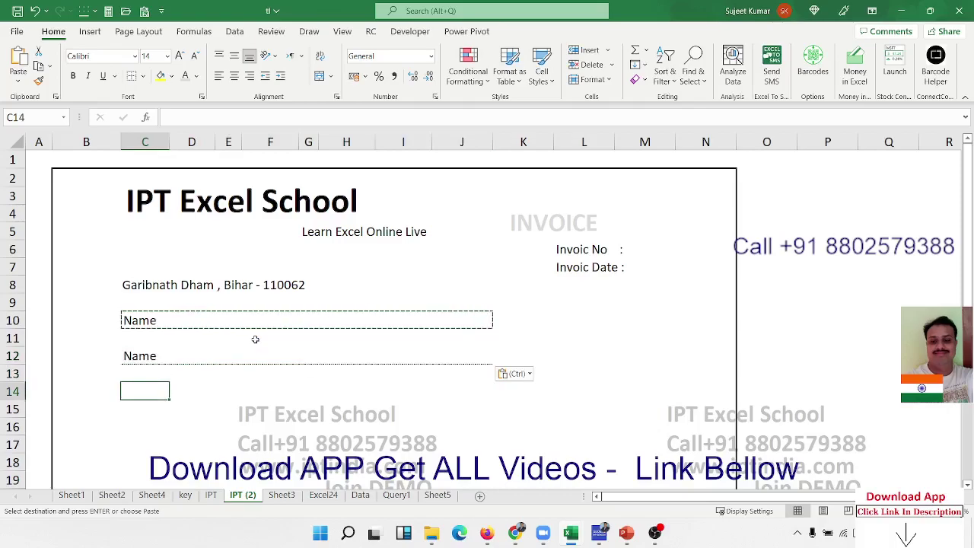
{"action": "key", "text": "ctrl+v"}
{"action": "key", "text": "Down"}
{"action": "key", "text": "Up"}
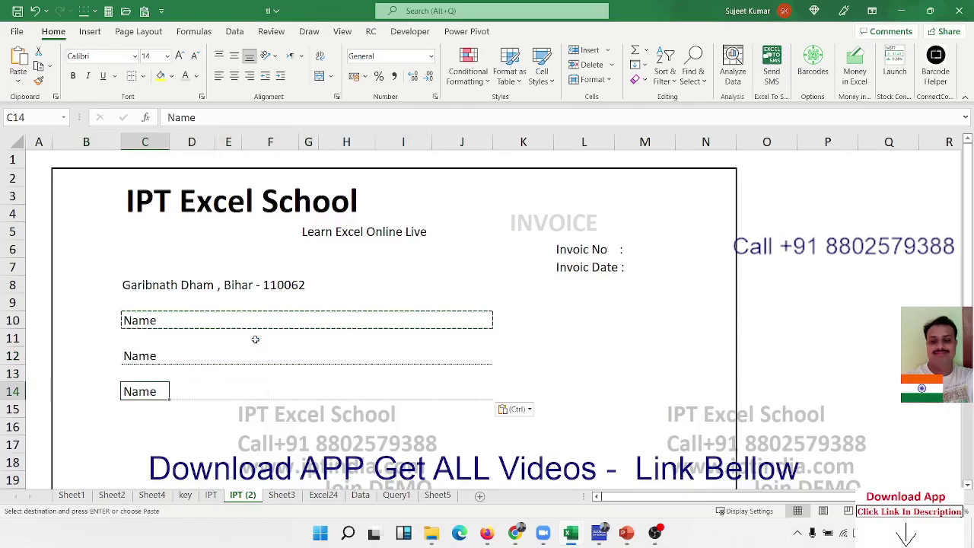
{"action": "key", "text": "Delete"}
Step: Label row 12 'Address' and enter 'Phone Number' in H14
{"action": "key", "text": "Up"}
{"action": "key", "text": "Up"}
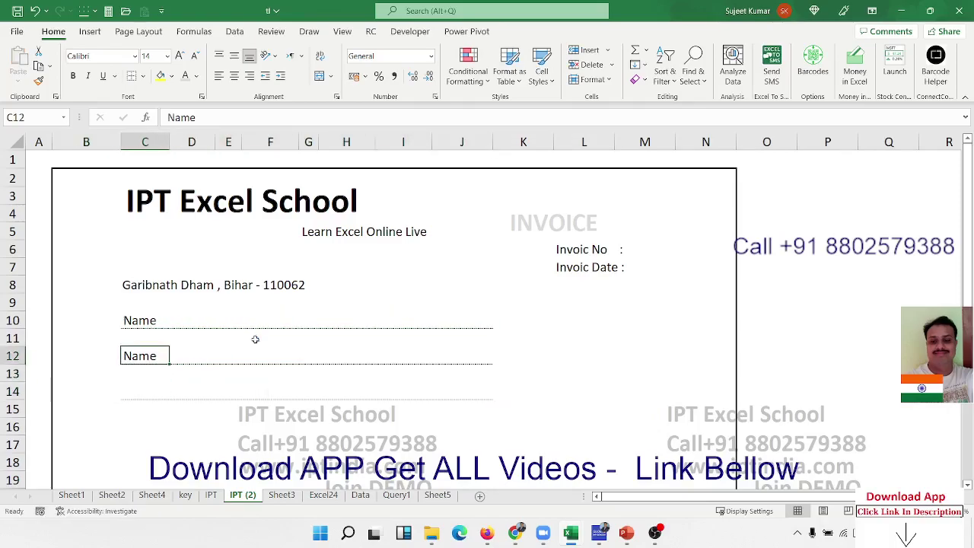
{"action": "type", "text": "Add"}
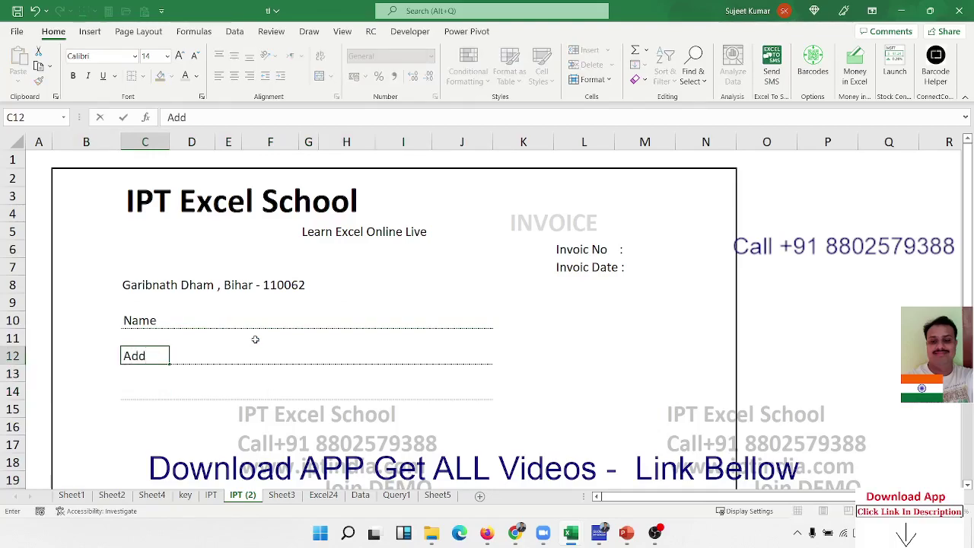
{"action": "type", "text": "ress"}
{"action": "key", "text": "Return"}
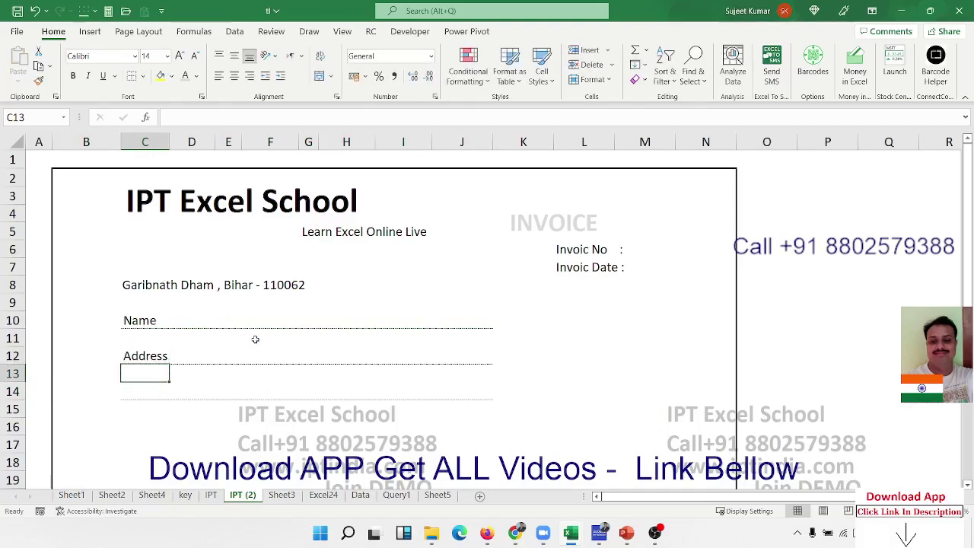
{"action": "left_click", "coordinate": [326, 394]}
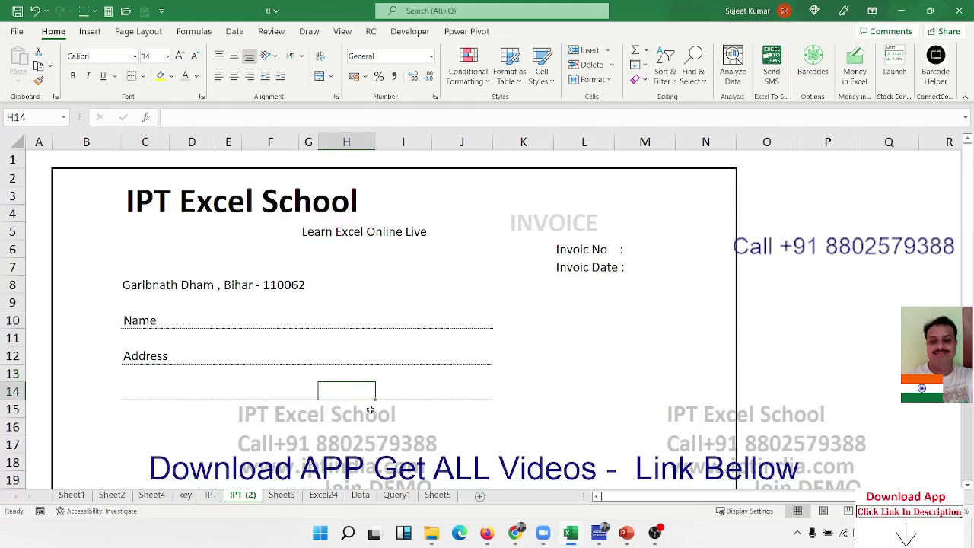
{"action": "type", "text": "Phon"}
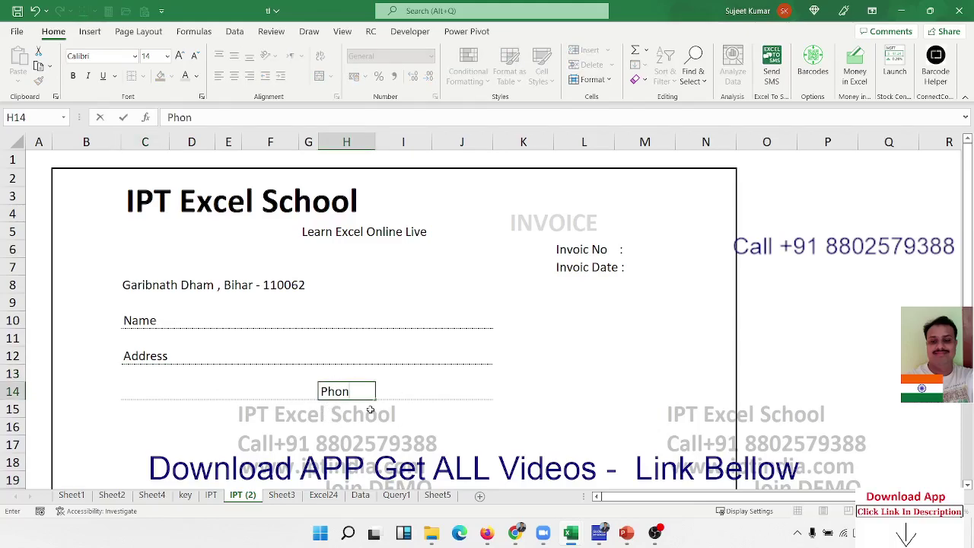
{"action": "type", "text": "e Nu"}
{"action": "type", "text": "mber"}
{"action": "key", "text": "Return"}
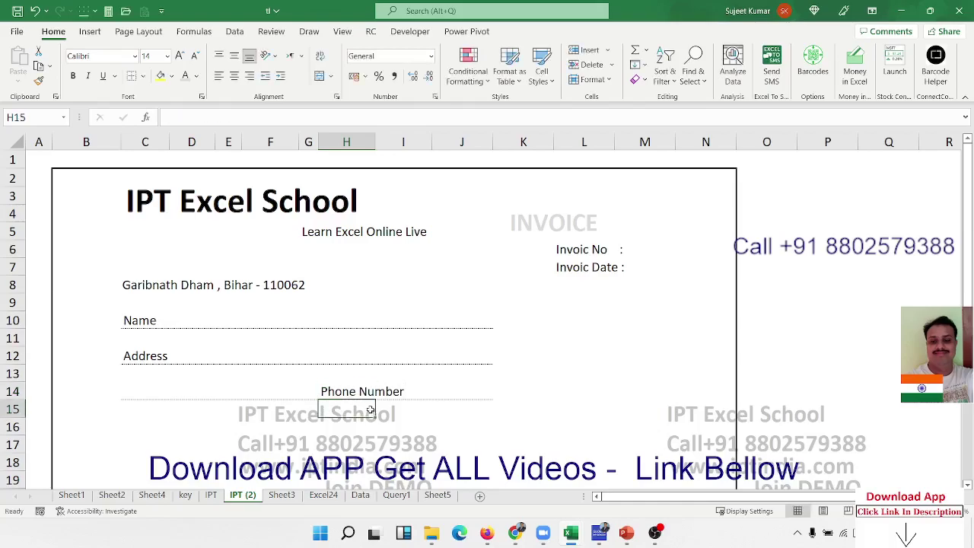
Step: Select row 16 from B16 across to N16
{"action": "left_click", "coordinate": [213, 440]}
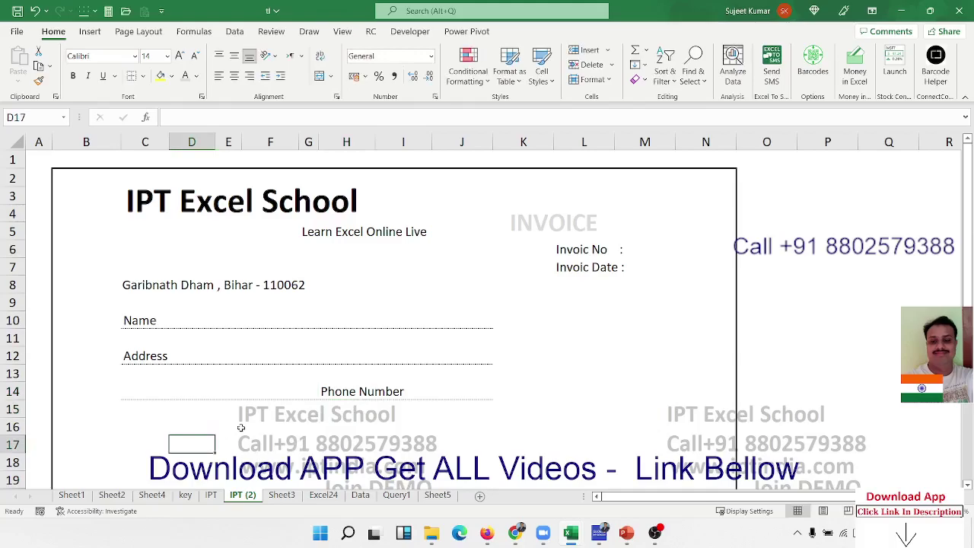
{"action": "key", "text": "Down"}
{"action": "key", "text": "Down"}
{"action": "key", "text": "Down"}
{"action": "key", "text": "Down"}
{"action": "key", "text": "Down"}
{"action": "key", "text": "Down"}
{"action": "key", "text": "Down"}
{"action": "key", "text": "Up"}
{"action": "key", "text": "Up"}
{"action": "key", "text": "Up"}
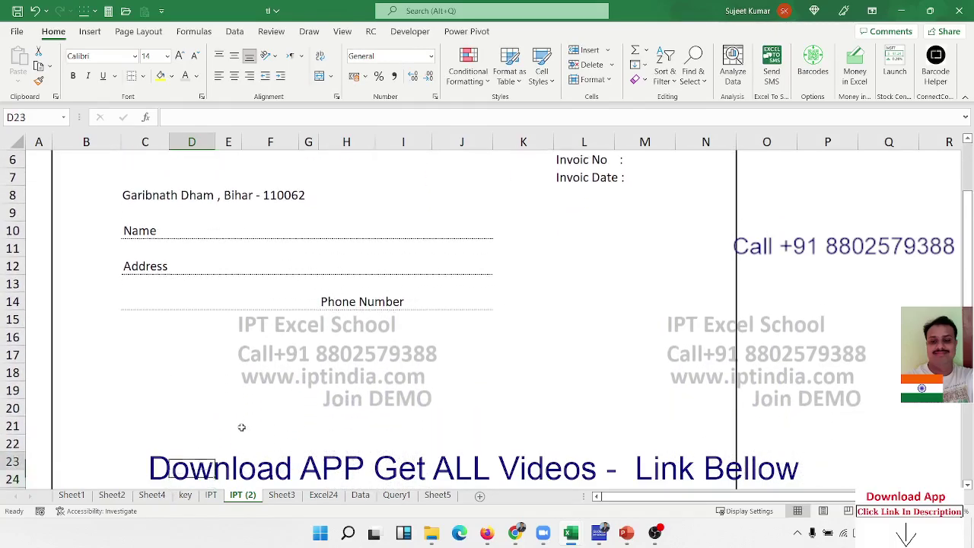
{"action": "key", "text": "Up"}
{"action": "key", "text": "Up"}
{"action": "key", "text": "Up"}
{"action": "key", "text": "Up"}
{"action": "key", "text": "Left"}
{"action": "key", "text": "Up"}
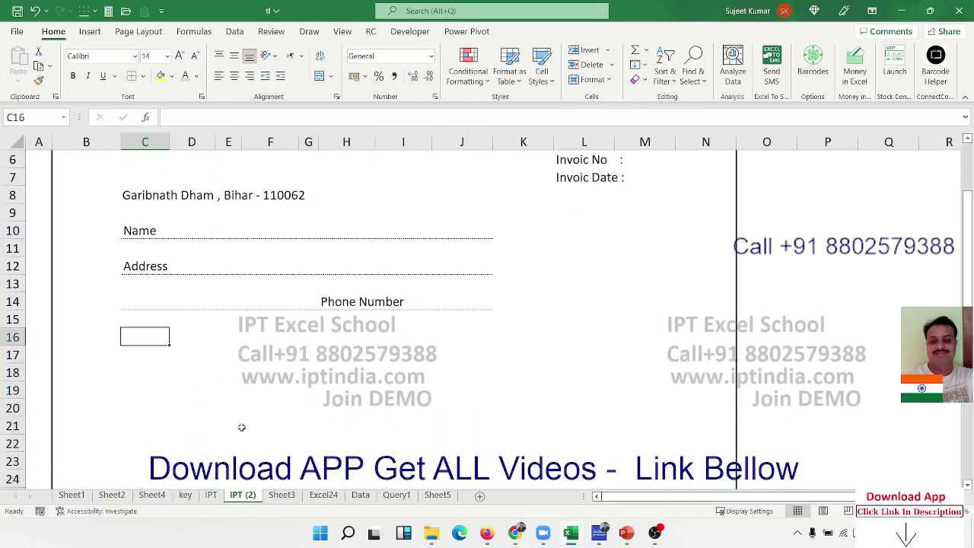
{"action": "key", "text": "Left"}
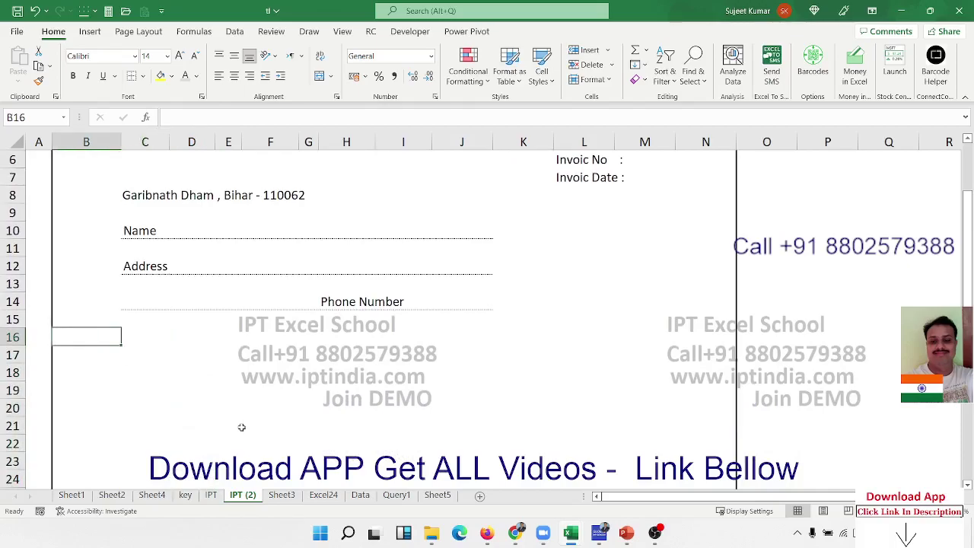
{"action": "key", "text": "shift+Right"}
{"action": "key", "text": "shift+Right"}
{"action": "key", "text": "shift+Right"}
{"action": "key", "text": "shift+Right"}
{"action": "key", "text": "shift+Right"}
{"action": "key", "text": "shift+Right"}
{"action": "key", "text": "shift+Right"}
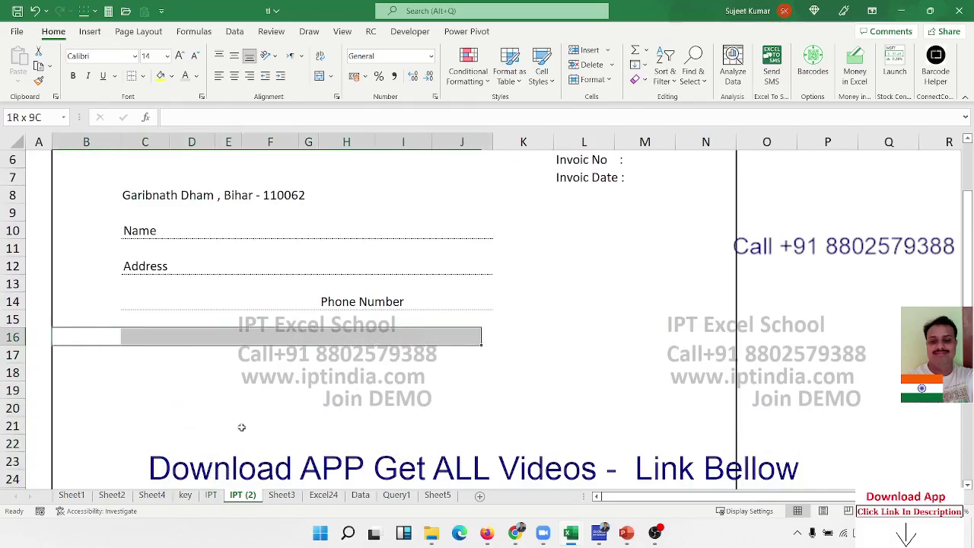
{"action": "key", "text": "shift+Right"}
{"action": "key", "text": "shift+Right"}
{"action": "key", "text": "shift+Right"}
{"action": "key", "text": "shift+Right"}
{"action": "key", "text": "shift+Right"}
{"action": "key", "text": "shift+Left"}
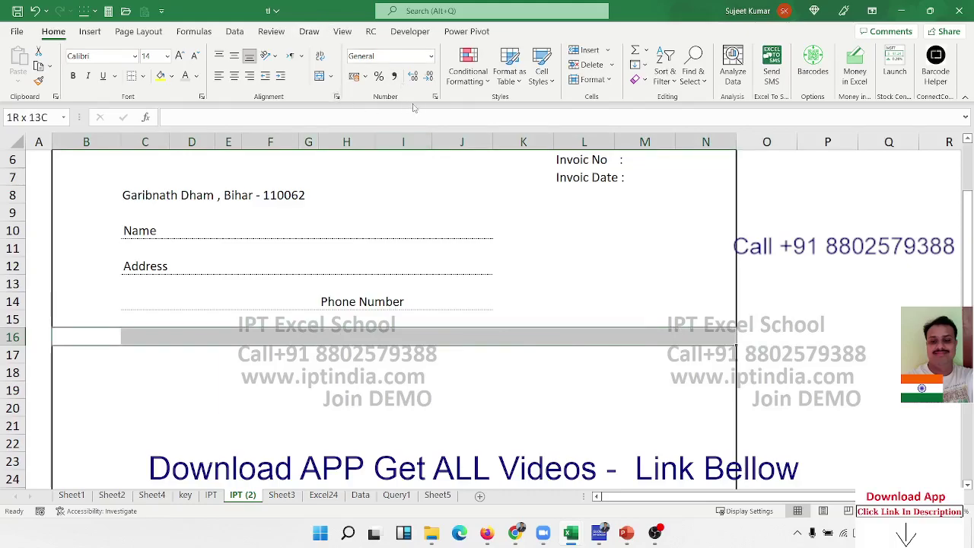
Step: Give B16:N16 thick top and bottom borders
{"action": "left_click", "coordinate": [434, 98]}
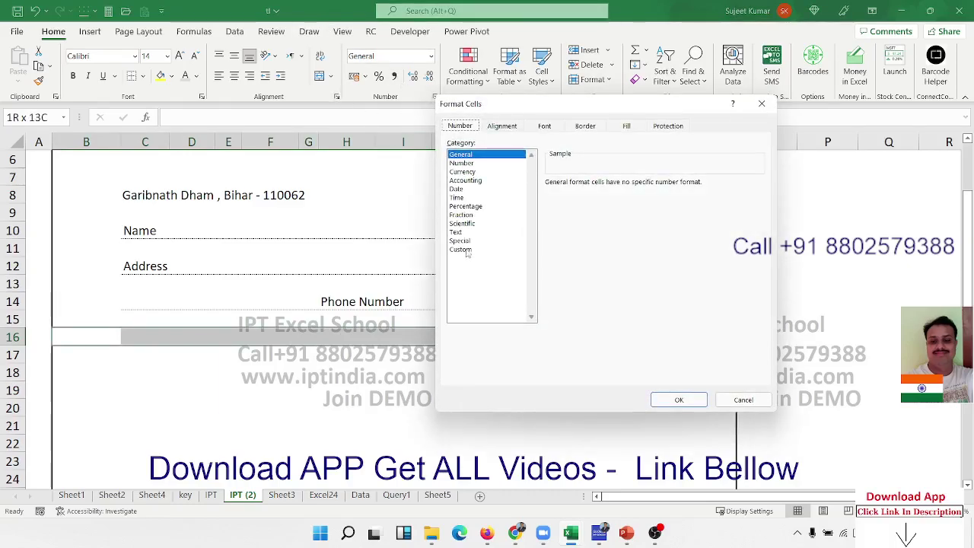
{"action": "left_click", "coordinate": [585, 126]}
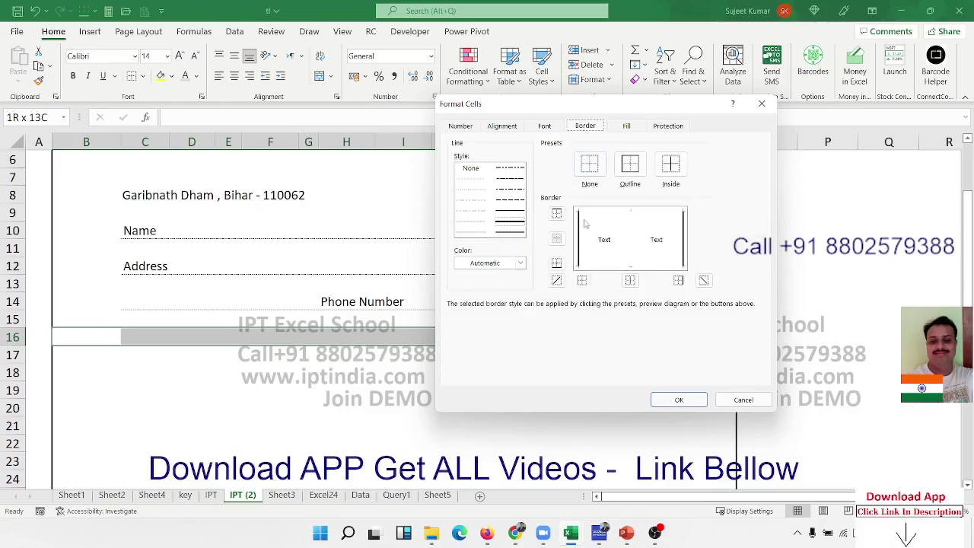
{"action": "key", "text": "Escape"}
{"action": "right_click", "coordinate": [402, 337]}
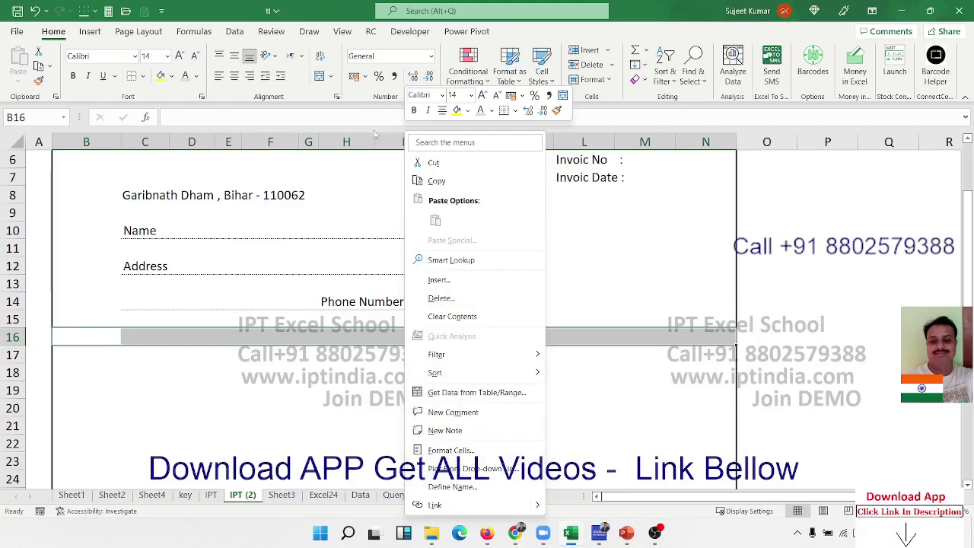
{"action": "left_click", "coordinate": [444, 119]}
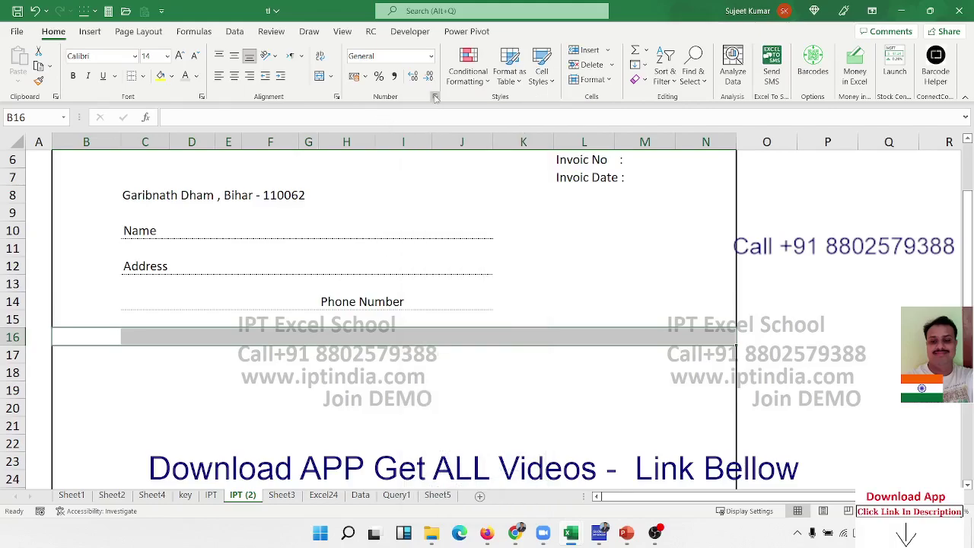
{"action": "left_click", "coordinate": [434, 97]}
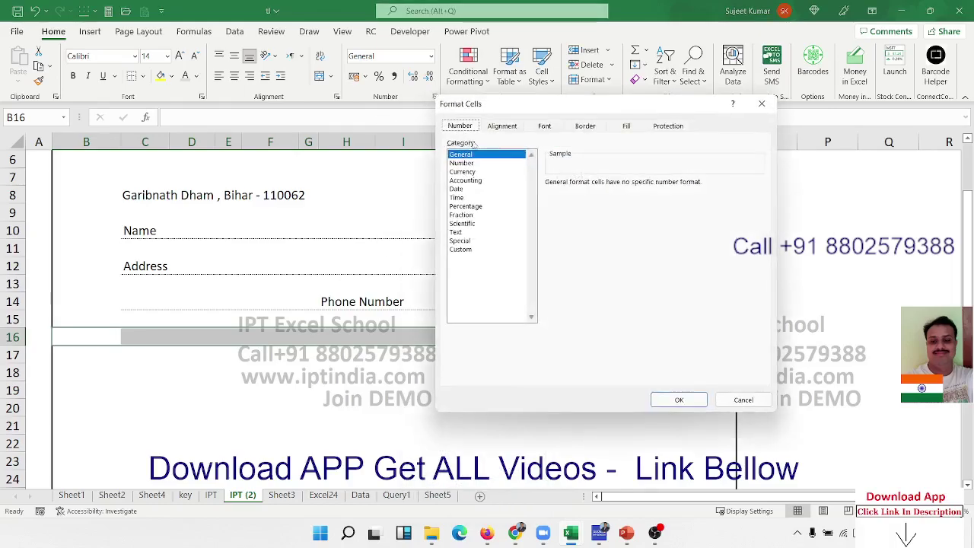
{"action": "left_click", "coordinate": [583, 126]}
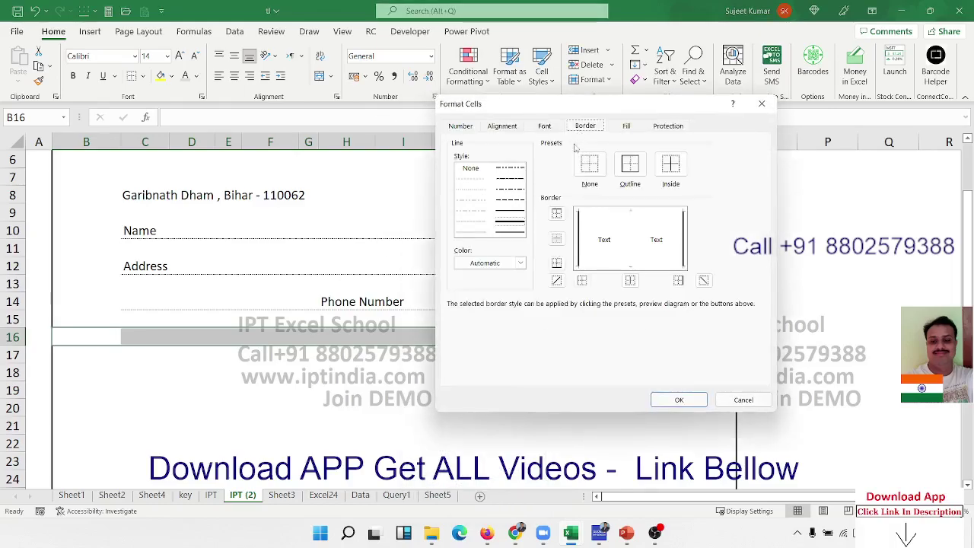
{"action": "left_click", "coordinate": [518, 216]}
{"action": "left_click", "coordinate": [557, 214]}
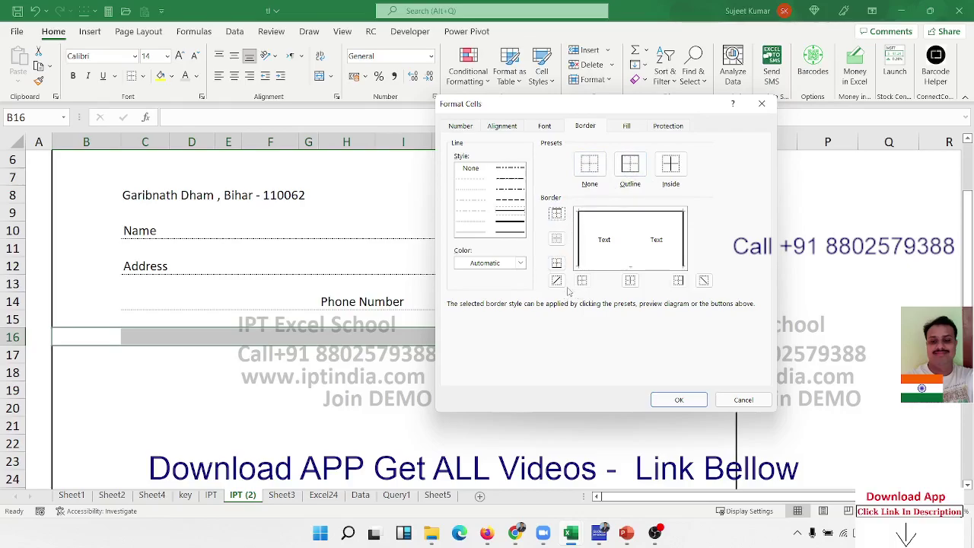
{"action": "left_click", "coordinate": [557, 262]}
{"action": "left_click", "coordinate": [675, 399]}
{"action": "left_click", "coordinate": [518, 392]}
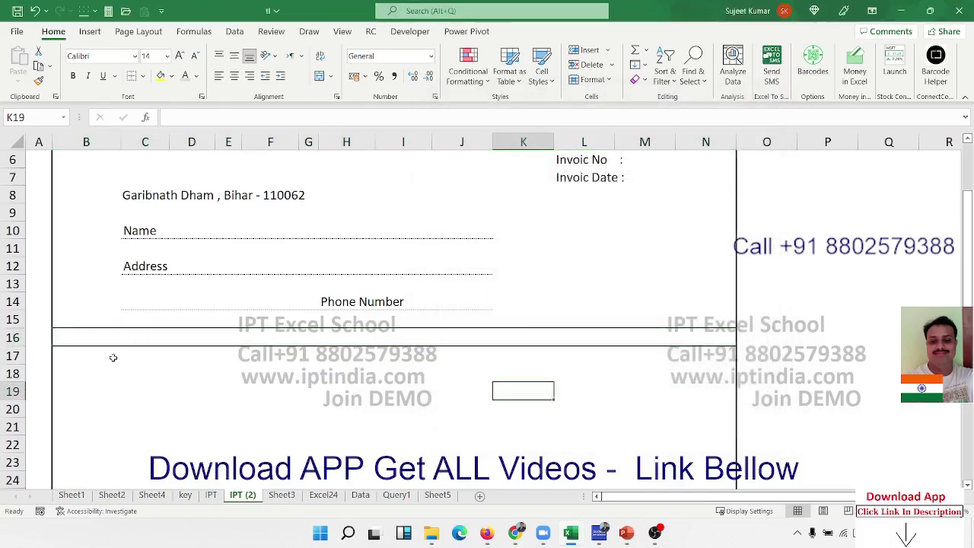
{"action": "left_click", "coordinate": [93, 335]}
Step: Enter 'Sr No' in B16 and add a right border down column B below it
{"action": "type", "text": "S"}
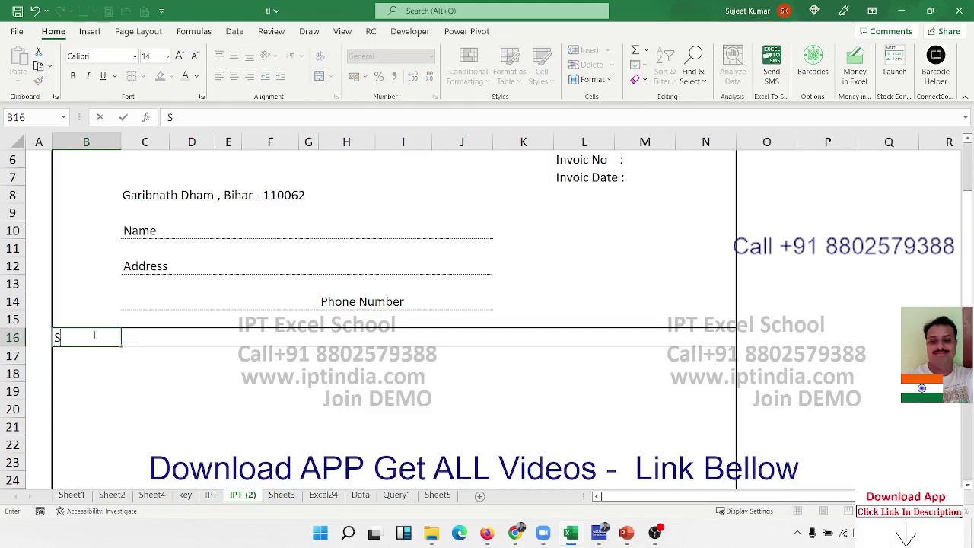
{"action": "type", "text": "r No"}
{"action": "key", "text": "Return"}
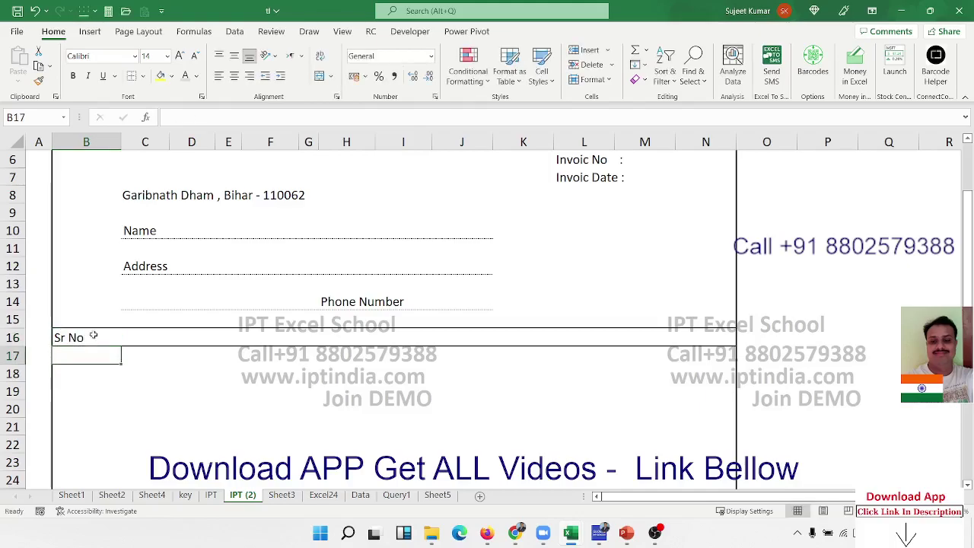
{"action": "key", "text": "shift+Down"}
{"action": "key", "text": "shift+Down"}
{"action": "key", "text": "shift+Down"}
{"action": "key", "text": "shift+Down"}
{"action": "key", "text": "shift+Down"}
{"action": "scroll", "coordinate": [93, 336], "scroll_direction": "down", "scroll_amount": 7}
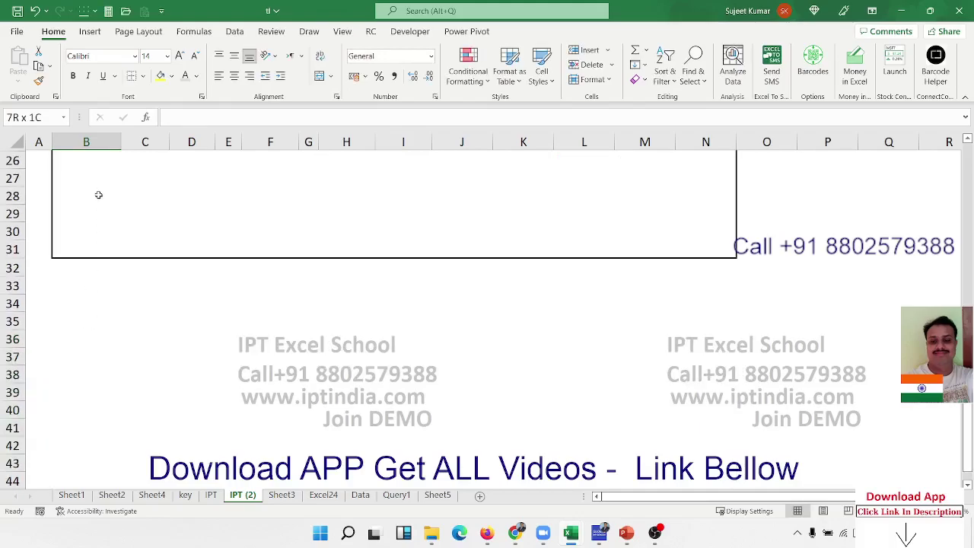
{"action": "left_click", "coordinate": [90, 165], "text": "shift"}
{"action": "scroll", "coordinate": [119, 223], "scroll_direction": "up", "scroll_amount": 3}
{"action": "scroll", "coordinate": [137, 259], "scroll_direction": "up", "scroll_amount": 4}
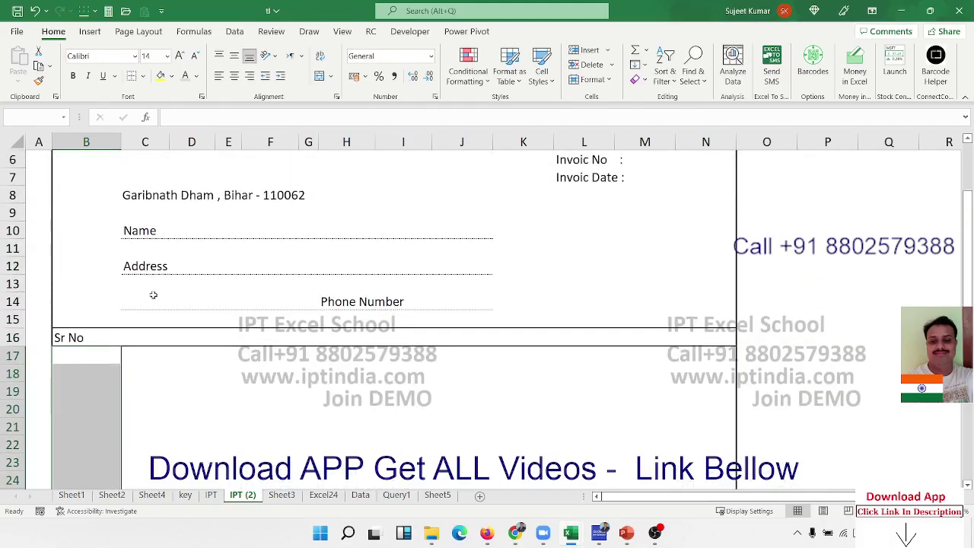
{"action": "right_click", "coordinate": [106, 405]}
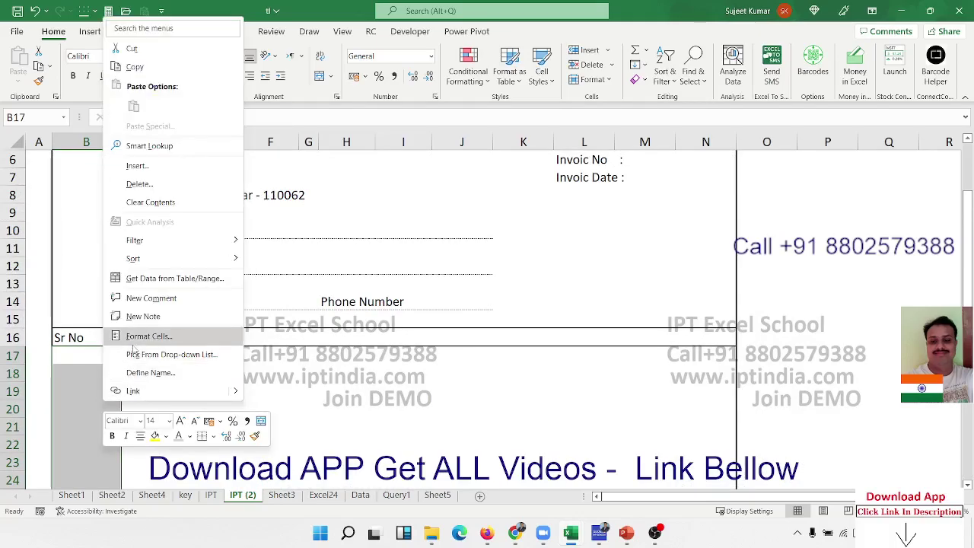
{"action": "left_click", "coordinate": [135, 338]}
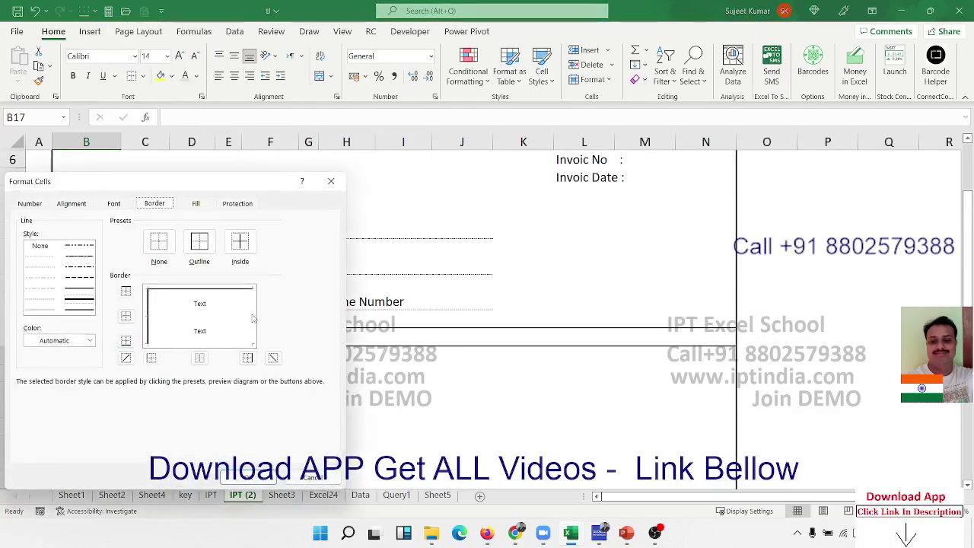
{"action": "left_click", "coordinate": [254, 318]}
{"action": "left_click", "coordinate": [253, 322]}
{"action": "left_click", "coordinate": [253, 327]}
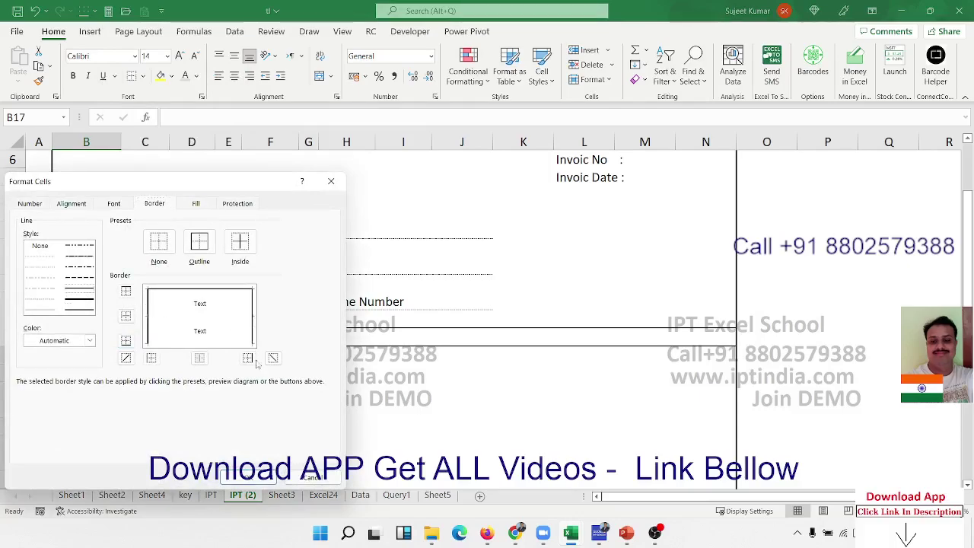
{"action": "left_click", "coordinate": [247, 478]}
{"action": "left_click", "coordinate": [327, 394]}
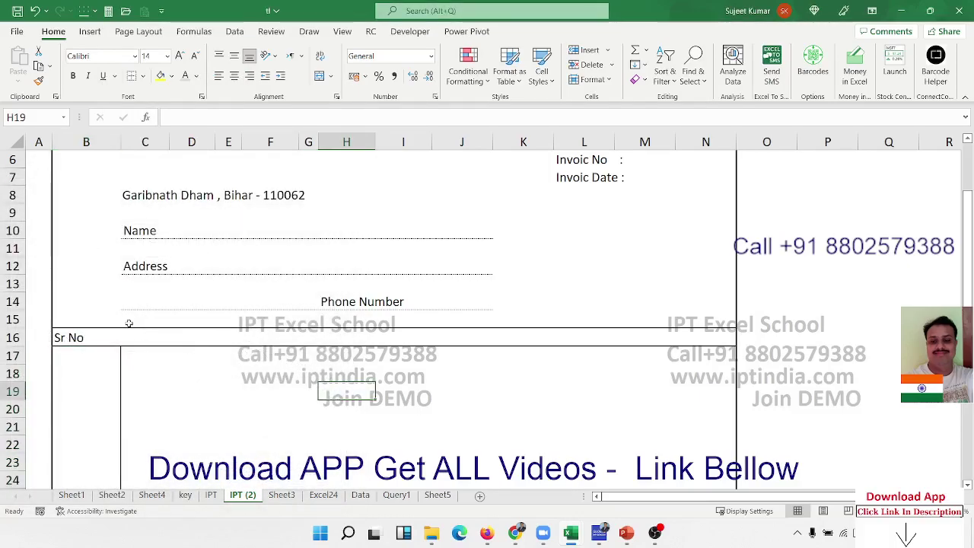
Step: Add a thick right border to the Sr No heading cell B16
{"action": "left_click", "coordinate": [76, 320]}
{"action": "left_click", "coordinate": [89, 333]}
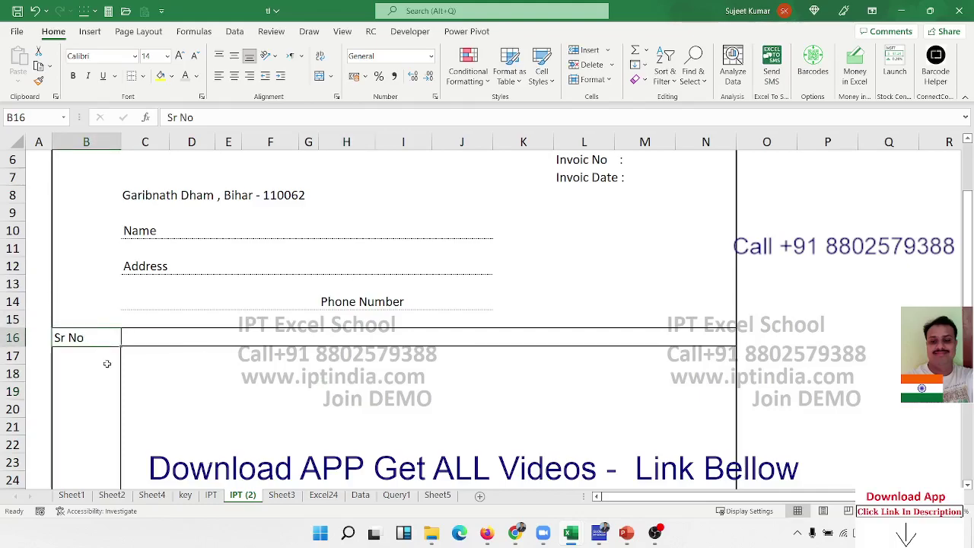
{"action": "left_click", "coordinate": [185, 386]}
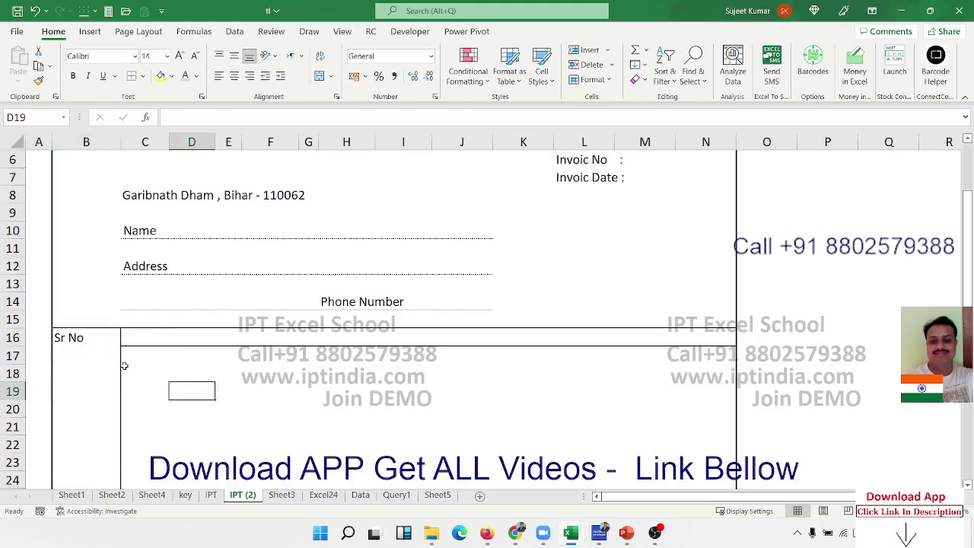
{"action": "left_click", "coordinate": [100, 340]}
{"action": "right_click", "coordinate": [100, 341]}
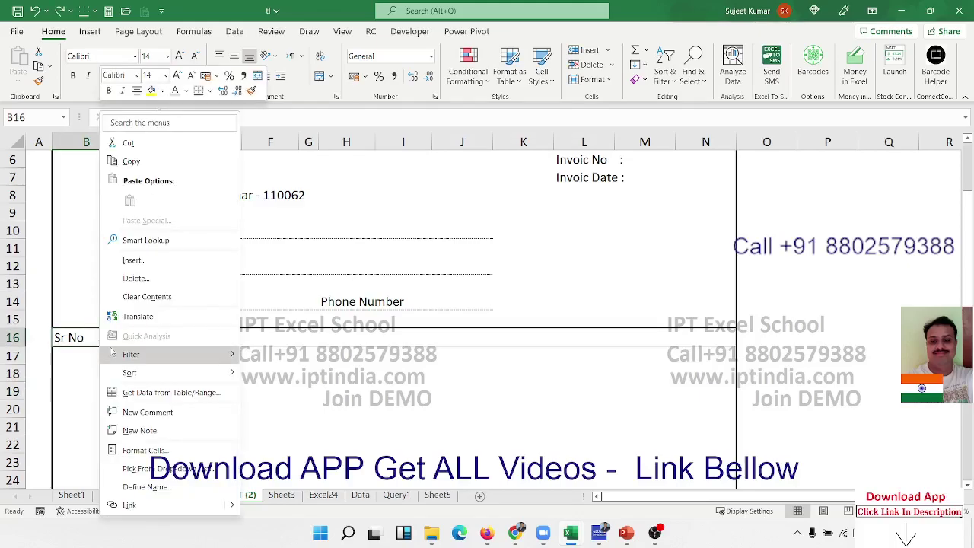
{"action": "left_click", "coordinate": [144, 450]}
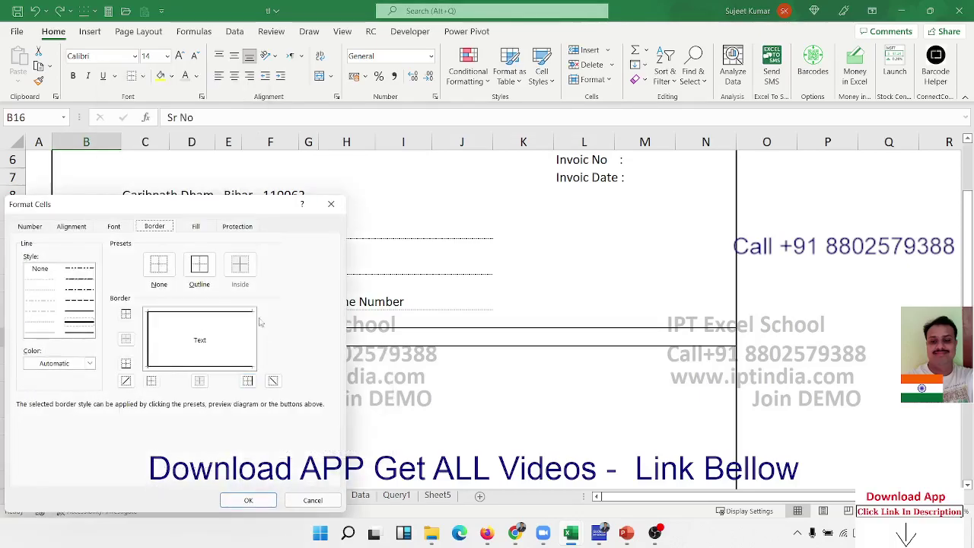
{"action": "left_click", "coordinate": [94, 320]}
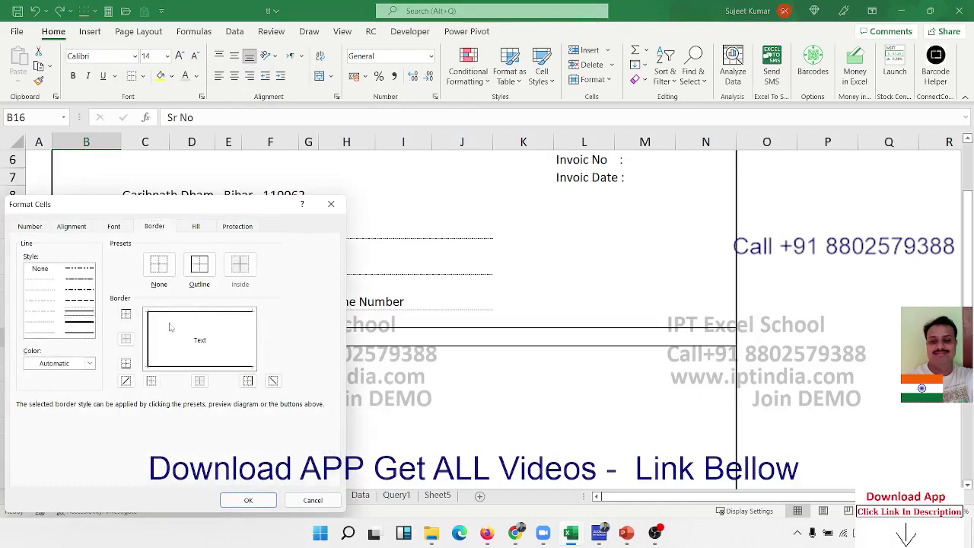
{"action": "left_click", "coordinate": [253, 340]}
{"action": "left_click", "coordinate": [248, 500]}
{"action": "left_click", "coordinate": [363, 411]}
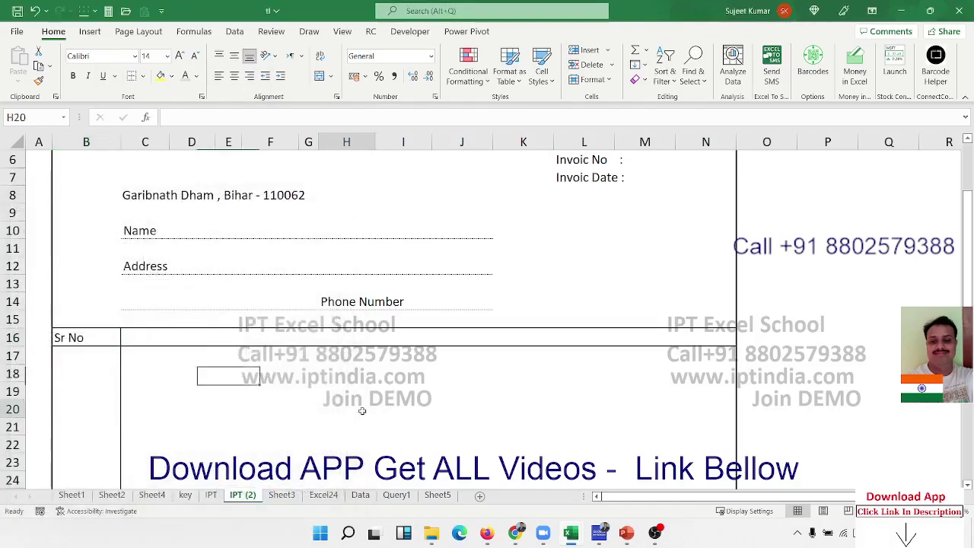
Step: Draw a right-border divider down column I from I16 to I26
{"action": "left_click", "coordinate": [392, 341]}
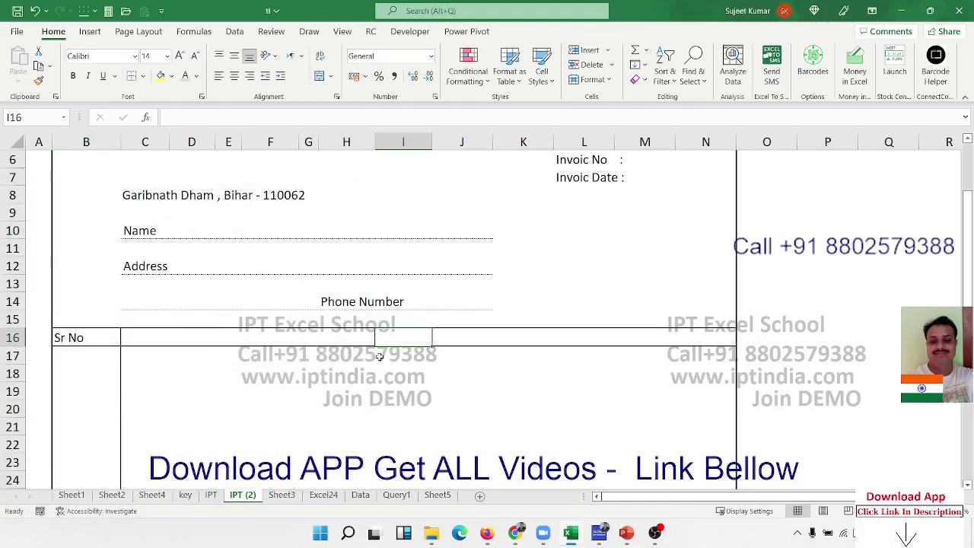
{"action": "scroll", "coordinate": [378, 375], "scroll_direction": "down", "scroll_amount": 3}
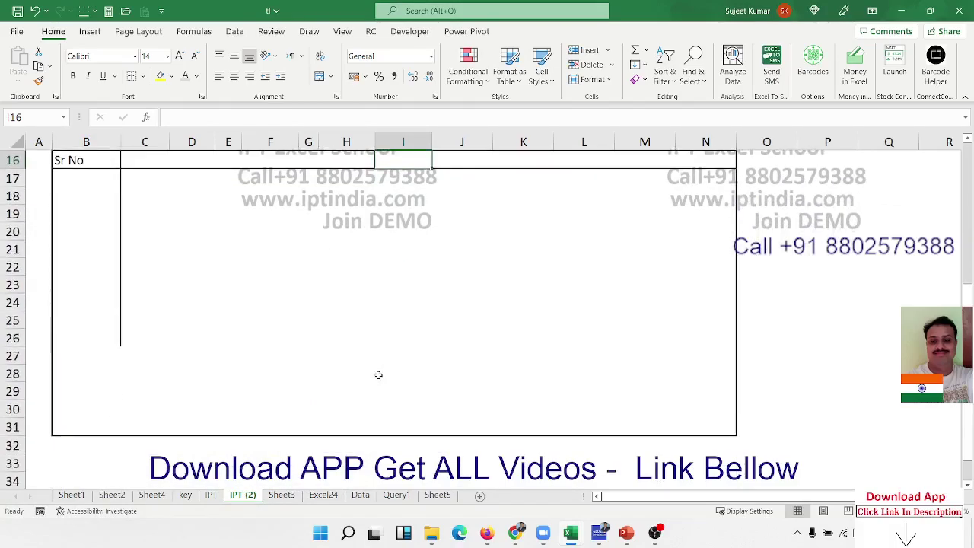
{"action": "left_click", "coordinate": [397, 329], "text": "shift"}
{"action": "left_click", "coordinate": [397, 341], "text": "shift"}
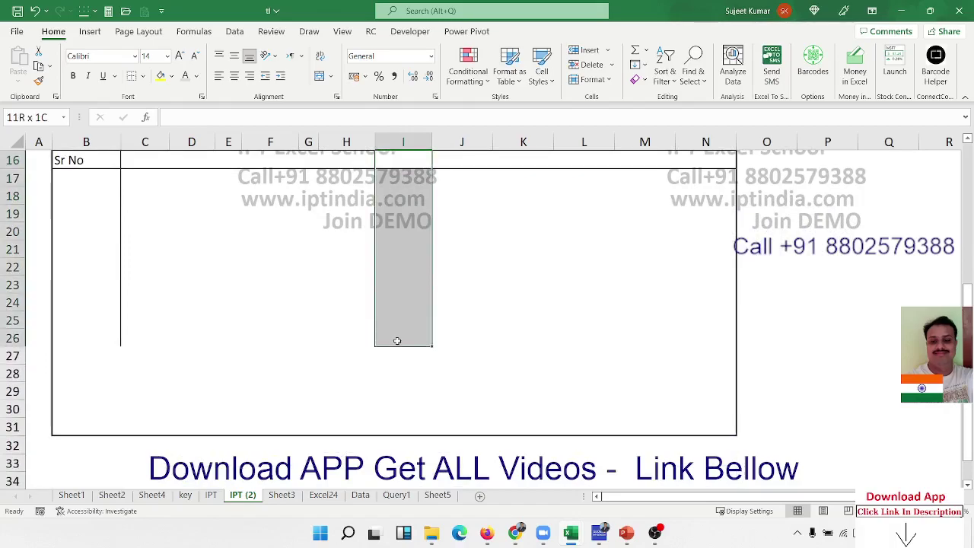
{"action": "right_click", "coordinate": [420, 261]}
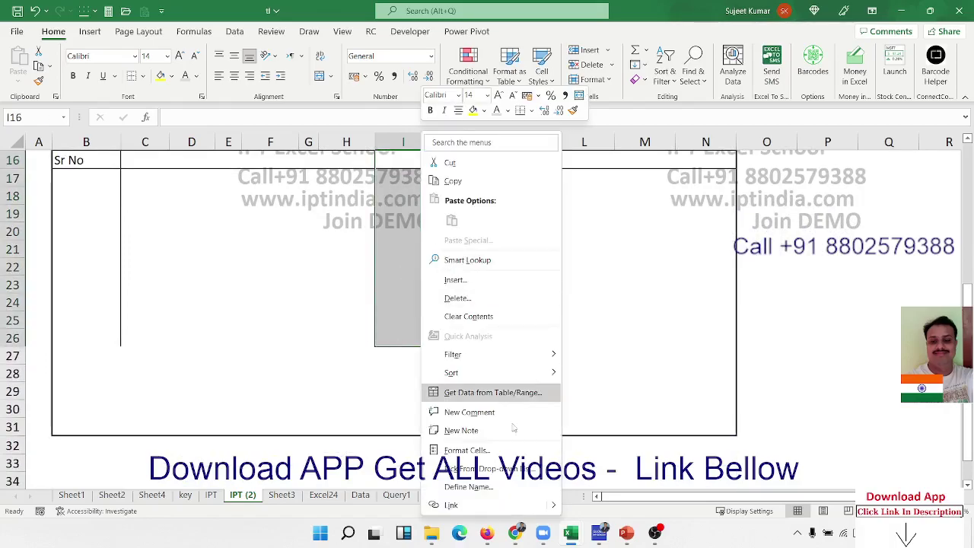
{"action": "left_click", "coordinate": [502, 449]}
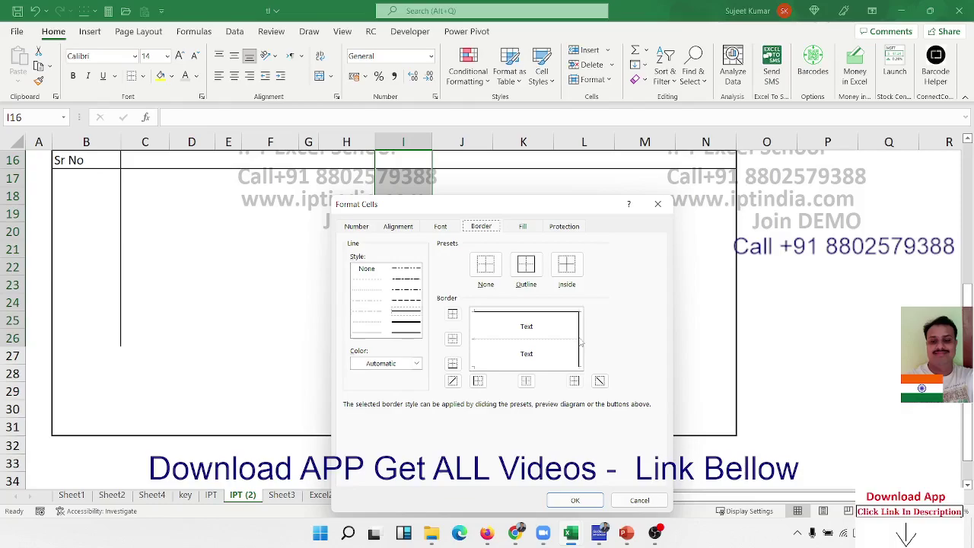
{"action": "left_click", "coordinate": [576, 498]}
{"action": "left_click", "coordinate": [502, 338]}
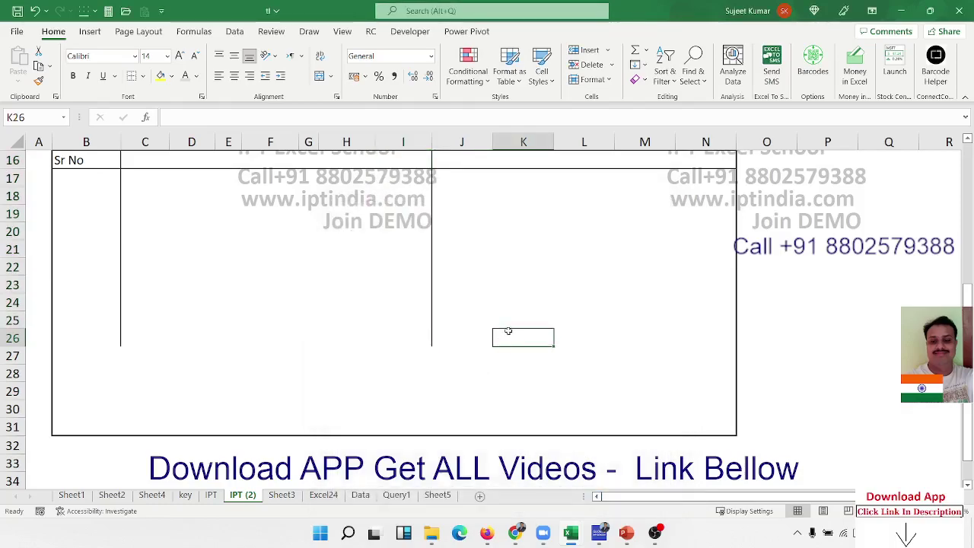
{"action": "scroll", "coordinate": [471, 333], "scroll_direction": "up", "scroll_amount": 3}
Step: Merge and centre C16:I16 and enter the 'Description' heading
{"action": "left_click_drag", "start_coordinate": [137, 335], "coordinate": [380, 335]}
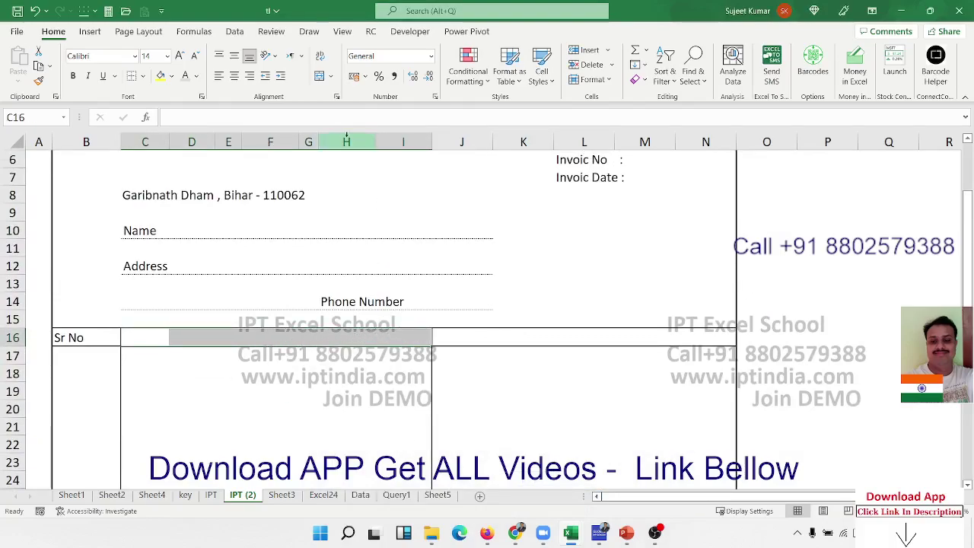
{"action": "left_click", "coordinate": [319, 76]}
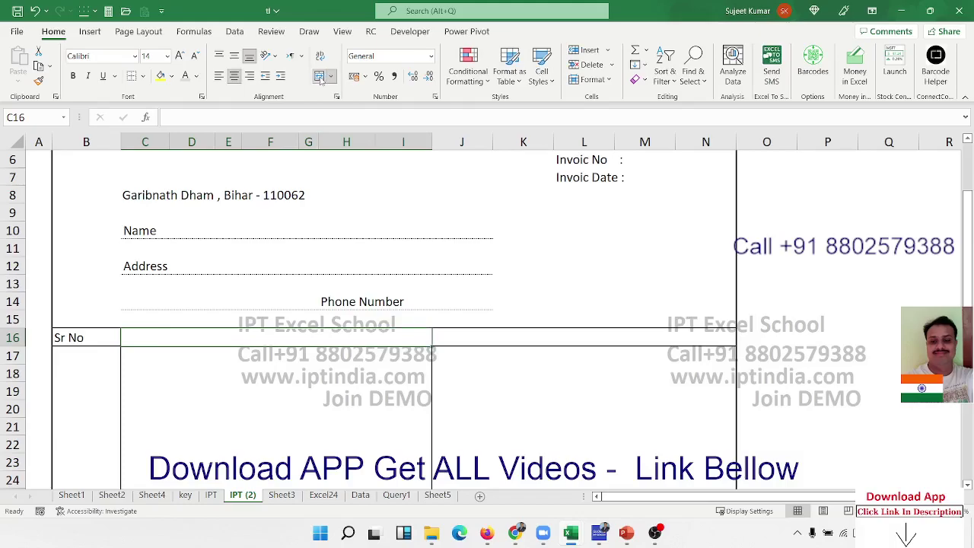
{"action": "type", "text": "D"}
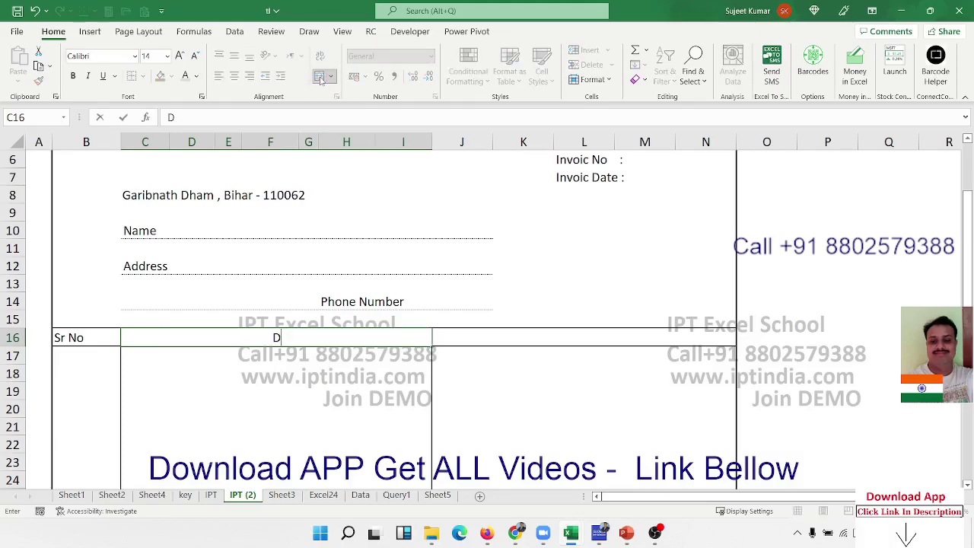
{"action": "type", "text": "es"}
{"action": "type", "text": "cri"}
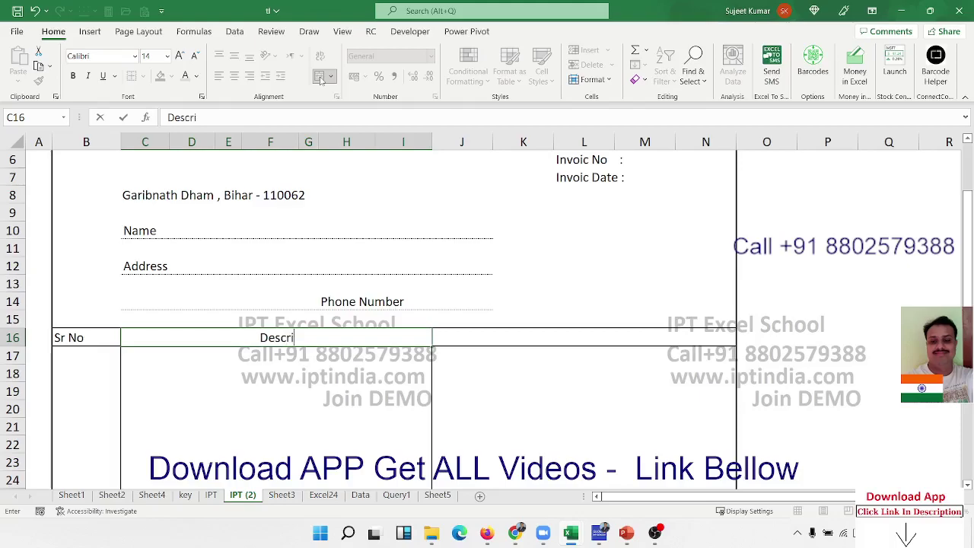
{"action": "type", "text": "ption"}
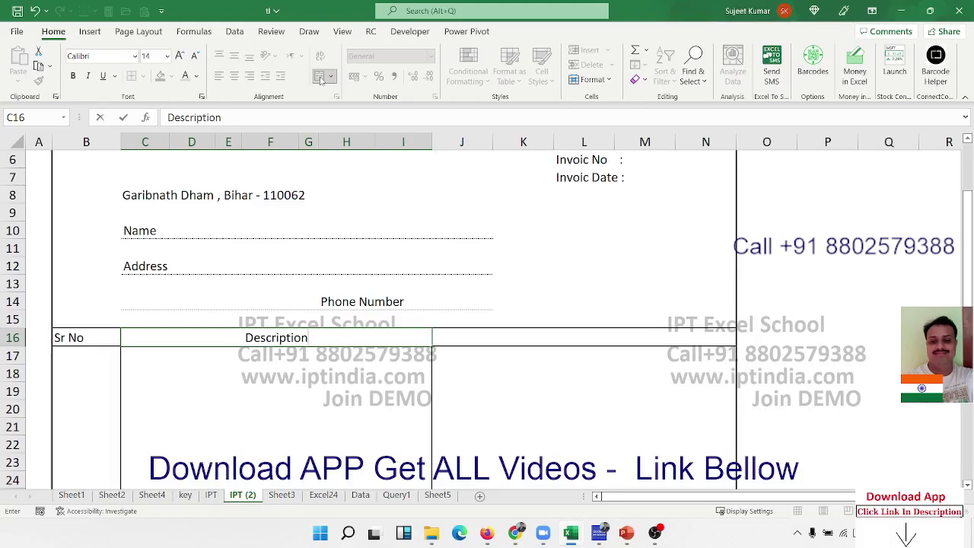
{"action": "key", "text": "Return"}
Step: Enter the headings 'Qty', 'Rate' and 'Amt' in J16, K16 and L16
{"action": "key", "text": "Right"}
{"action": "key", "text": "Right"}
{"action": "key", "text": "Right"}
{"action": "key", "text": "Right"}
{"action": "key", "text": "Right"}
{"action": "key", "text": "Right"}
{"action": "key", "text": "Right"}
{"action": "key", "text": "Up"}
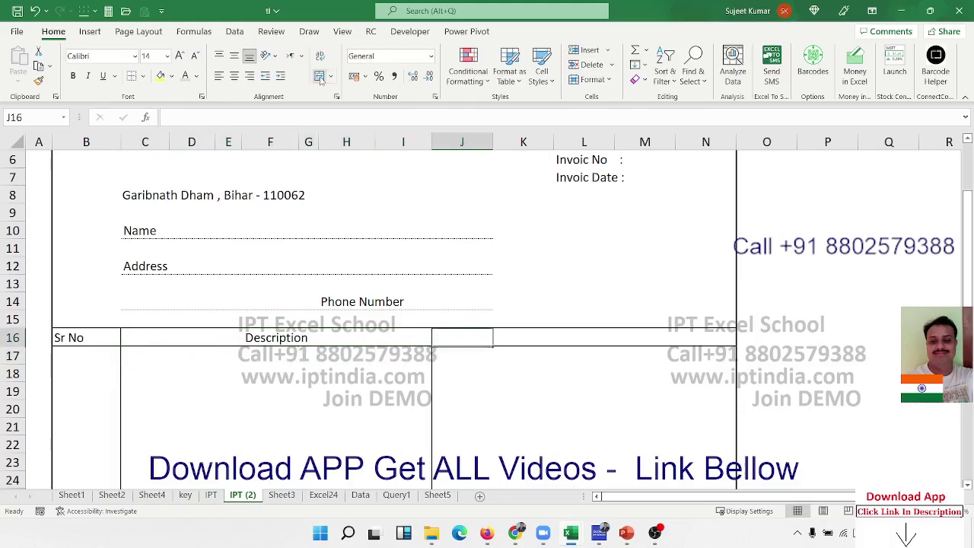
{"action": "type", "text": "Qty"}
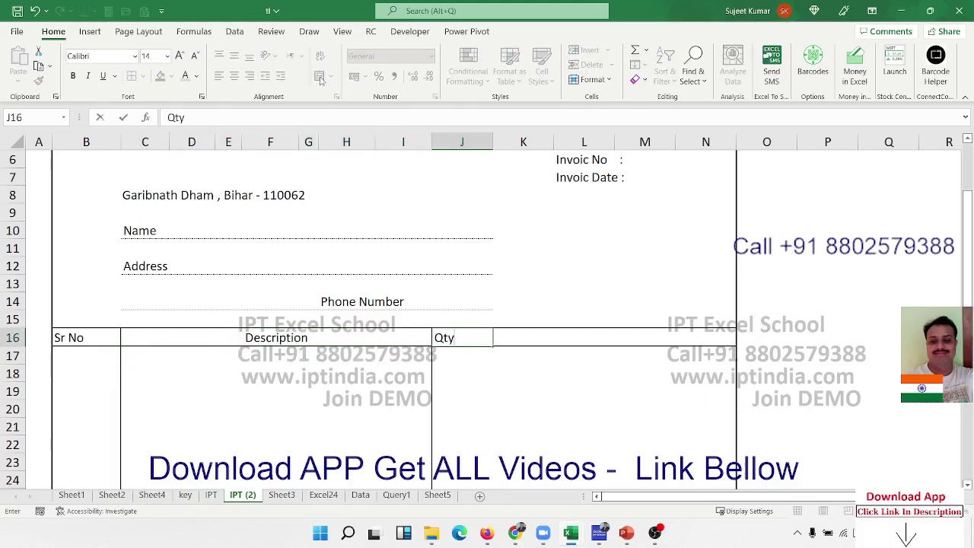
{"action": "key", "text": "Right"}
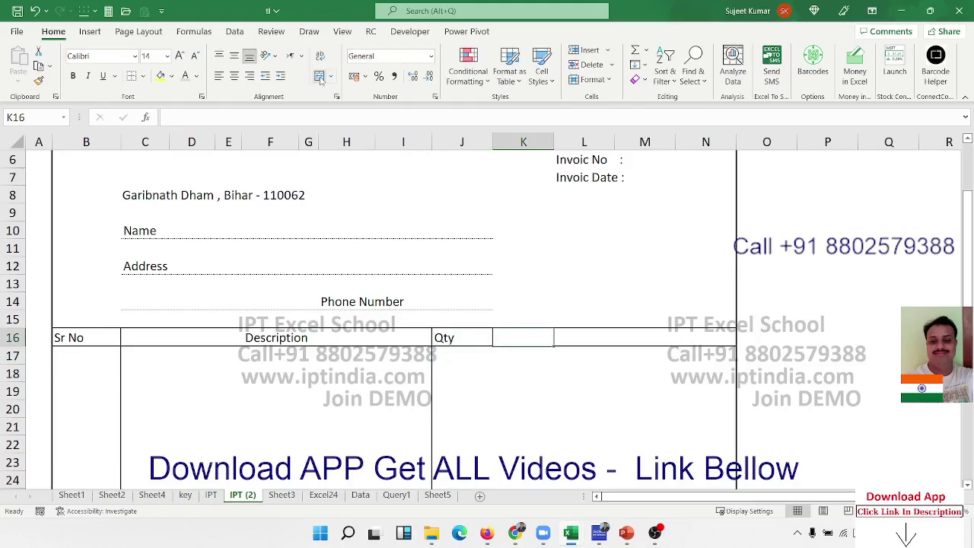
{"action": "type", "text": "Rate"}
{"action": "key", "text": "Right"}
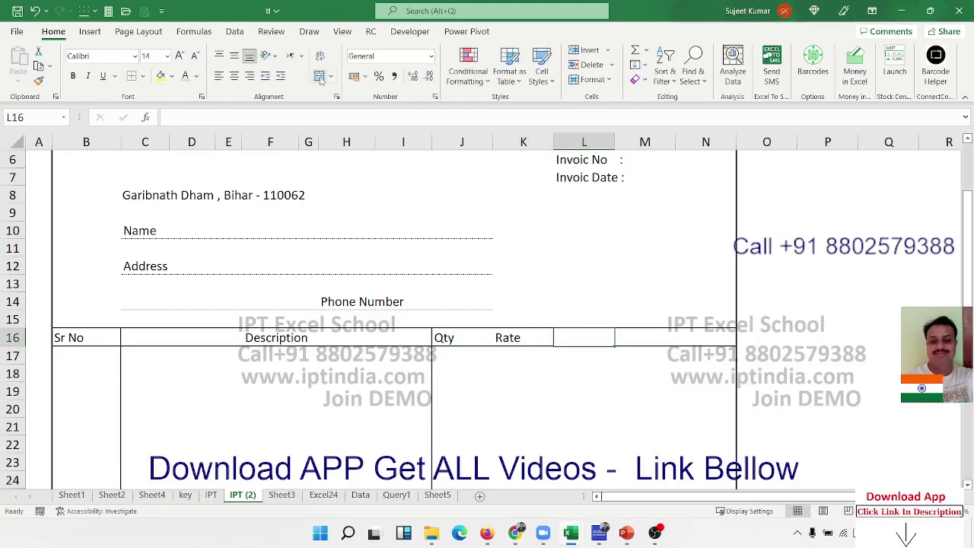
{"action": "type", "text": "Amt"}
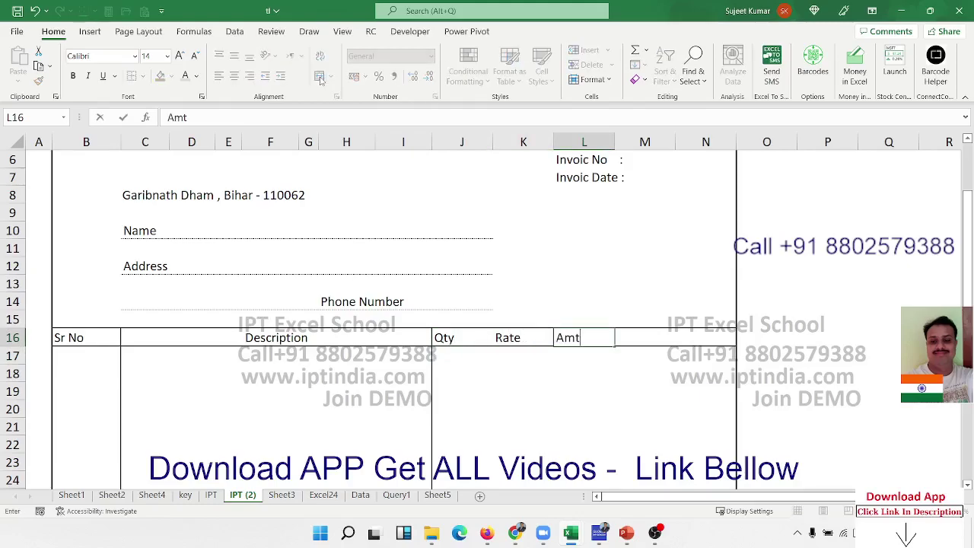
{"action": "key", "text": "Return"}
{"action": "key", "text": "Left"}
{"action": "key", "text": "Up"}
{"action": "key", "text": "Left"}
Step: Add inside vertical, left and right borders to columns J–L down the item table
{"action": "key", "text": "shift+Down"}
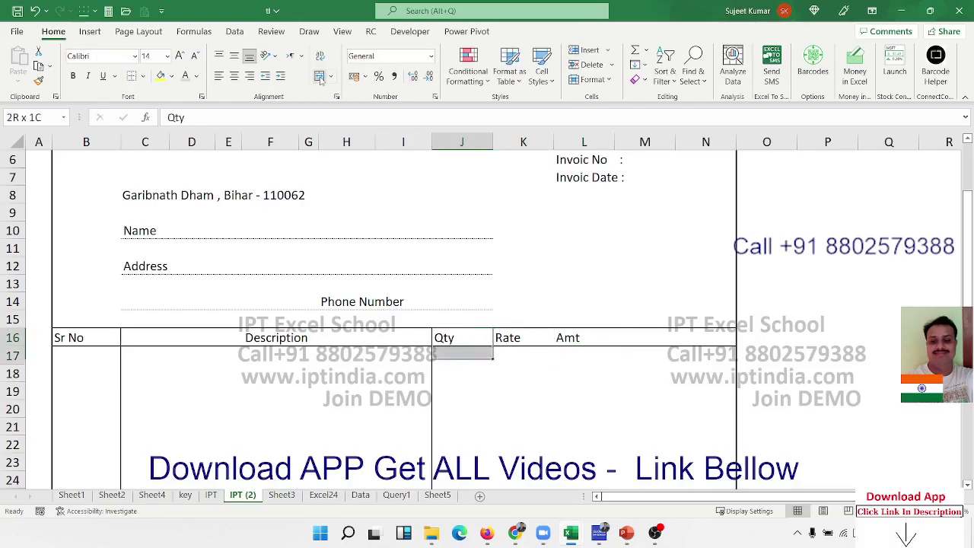
{"action": "key", "text": "shift+Down"}
{"action": "key", "text": "shift+Down"}
{"action": "key", "text": "shift+Down"}
{"action": "key", "text": "shift+Right"}
{"action": "key", "text": "shift+Right"}
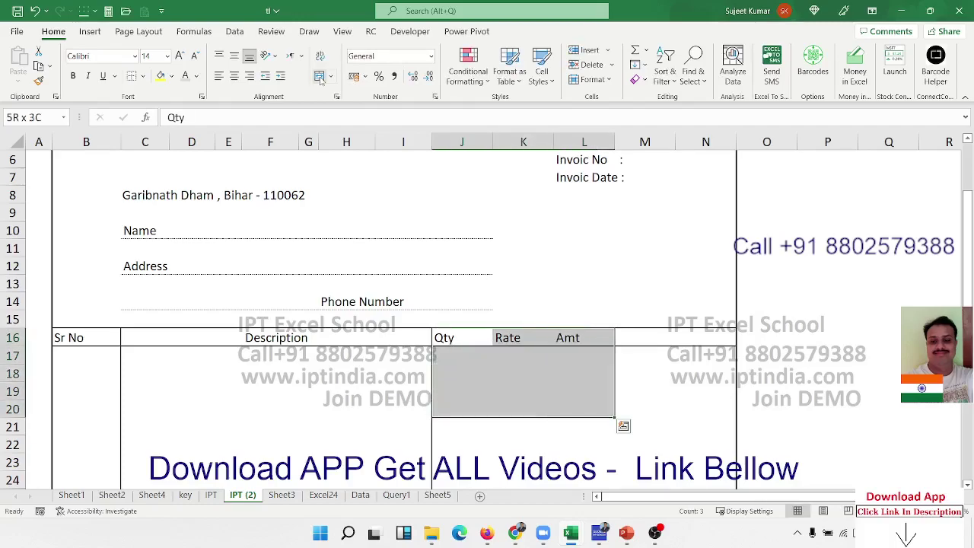
{"action": "key", "text": "shift+Down"}
{"action": "key", "text": "shift+Down"}
{"action": "key", "text": "shift+Down"}
{"action": "key", "text": "shift+Down"}
{"action": "key", "text": "shift+Down"}
{"action": "key", "text": "shift+Down"}
{"action": "key", "text": "shift+Down"}
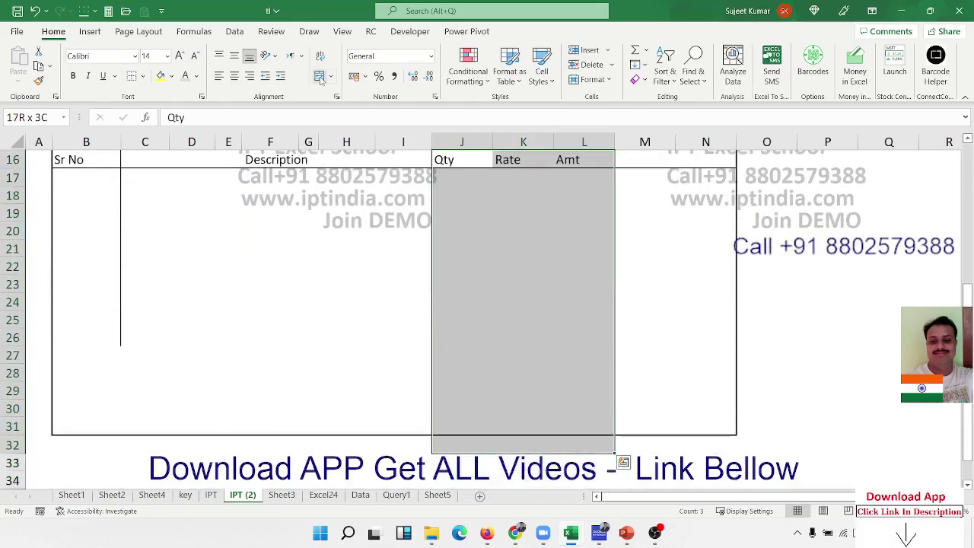
{"action": "key", "text": "shift+Down"}
{"action": "key", "text": "shift+Down"}
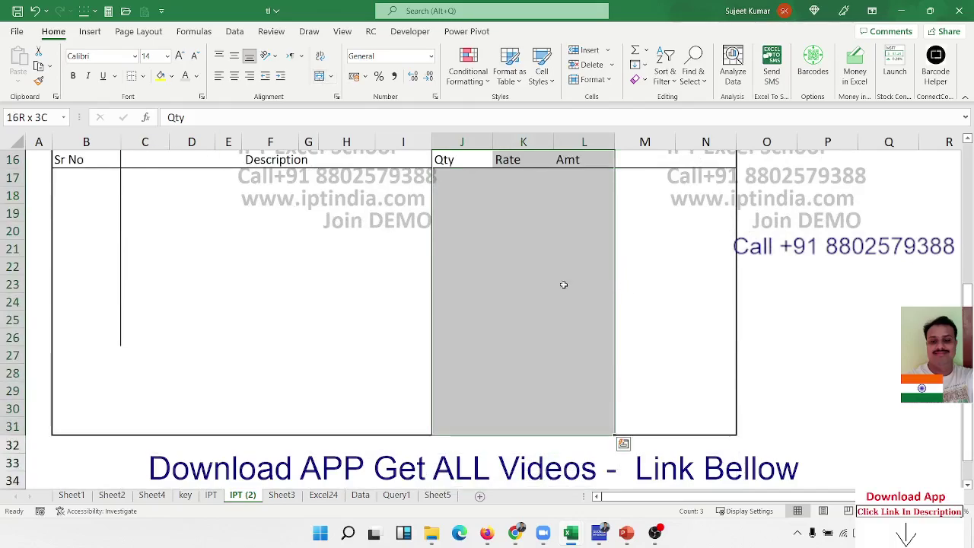
{"action": "right_click", "coordinate": [510, 279]}
{"action": "left_click", "coordinate": [587, 455]}
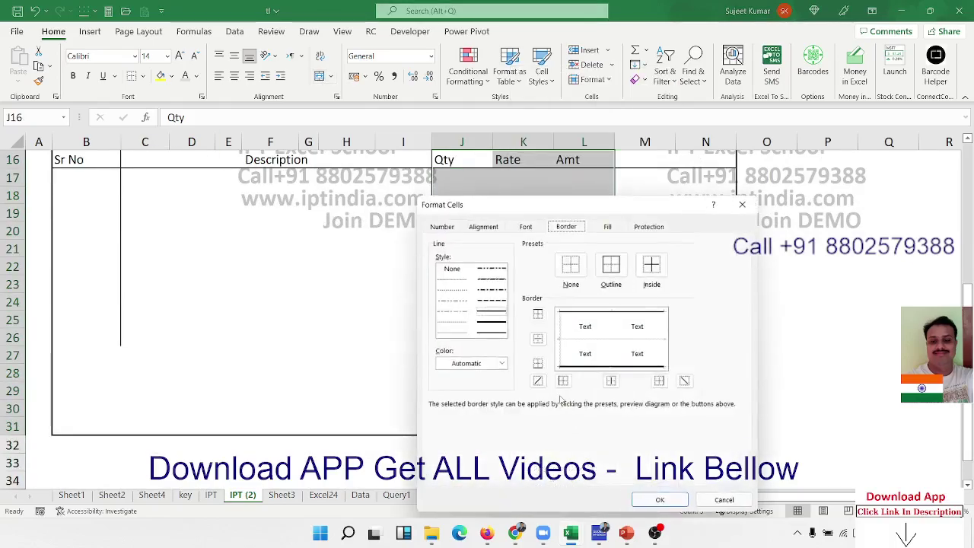
{"action": "left_click", "coordinate": [616, 335]}
{"action": "left_click", "coordinate": [660, 330]}
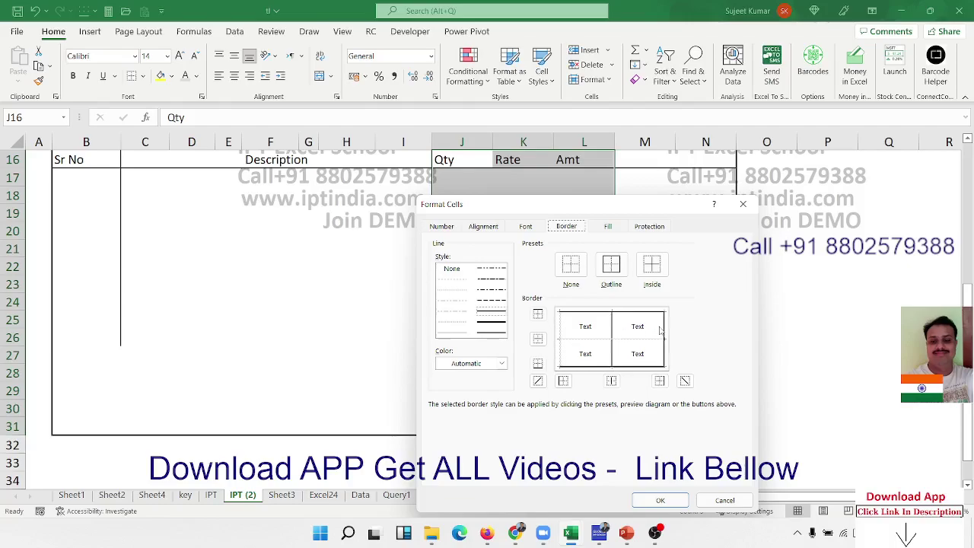
{"action": "left_click", "coordinate": [562, 330]}
{"action": "left_click", "coordinate": [672, 496]}
{"action": "left_click", "coordinate": [664, 318]}
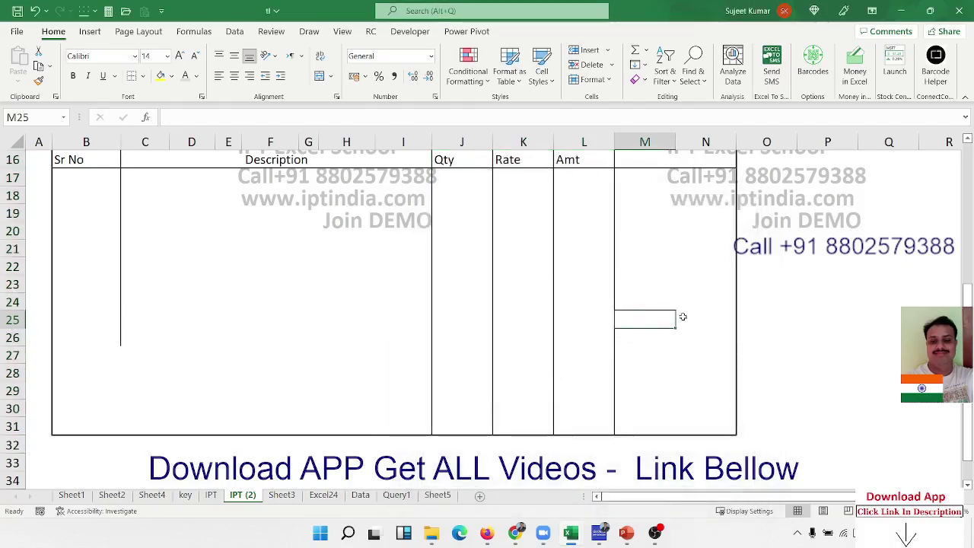
Step: Select the cells around the Amt heading, from L16 out to N17
{"action": "scroll", "coordinate": [683, 317], "scroll_direction": "up", "scroll_amount": 3}
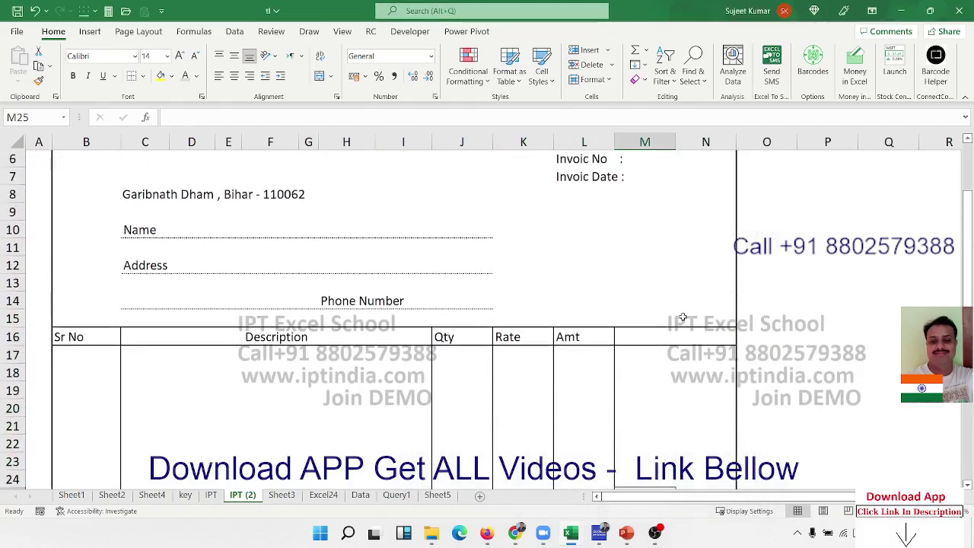
{"action": "left_click", "coordinate": [650, 336]}
{"action": "left_click_drag", "start_coordinate": [654, 315], "coordinate": [692, 353]}
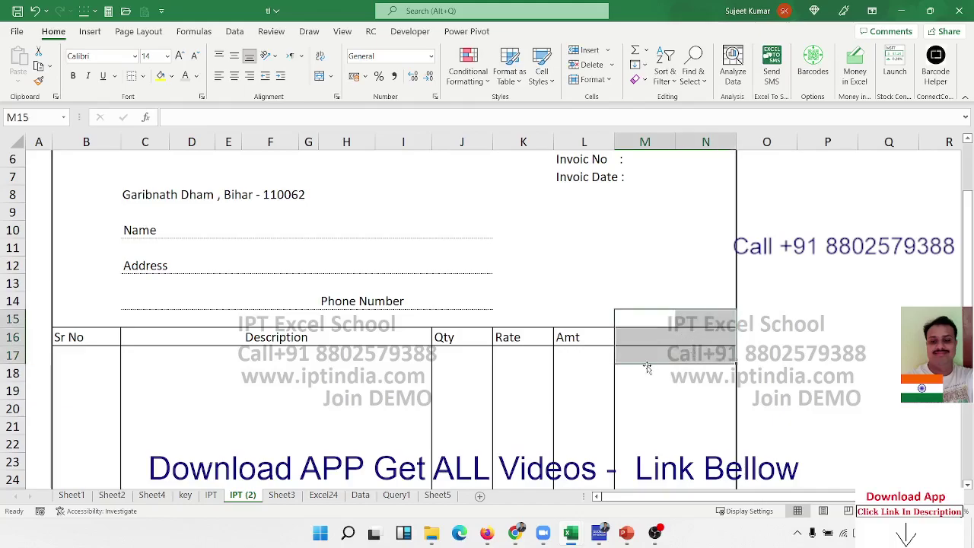
{"action": "left_click", "coordinate": [598, 340]}
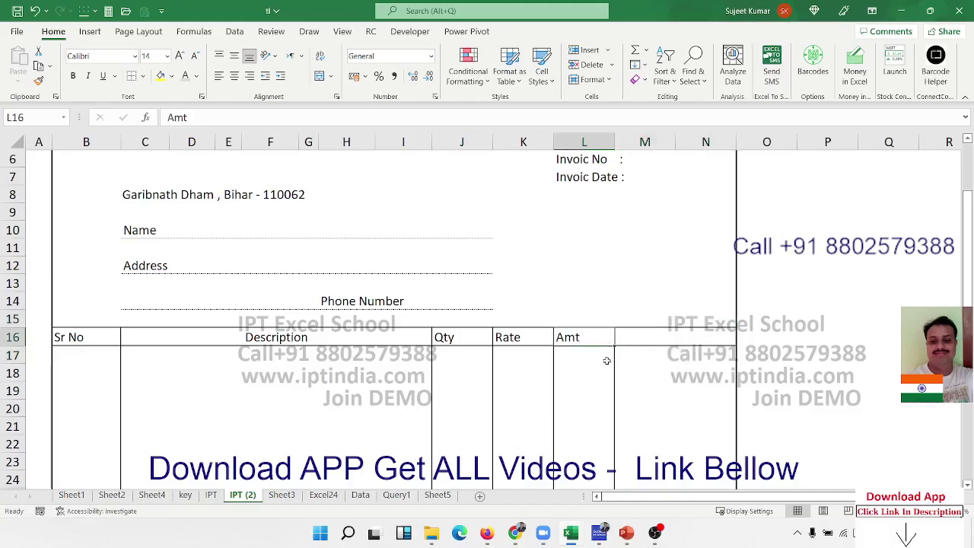
{"action": "scroll", "coordinate": [604, 369], "scroll_direction": "down", "scroll_amount": 3}
Step: Merge and centre the Amt heading across L16 to N16
{"action": "scroll", "coordinate": [611, 265], "scroll_direction": "up", "scroll_amount": 3}
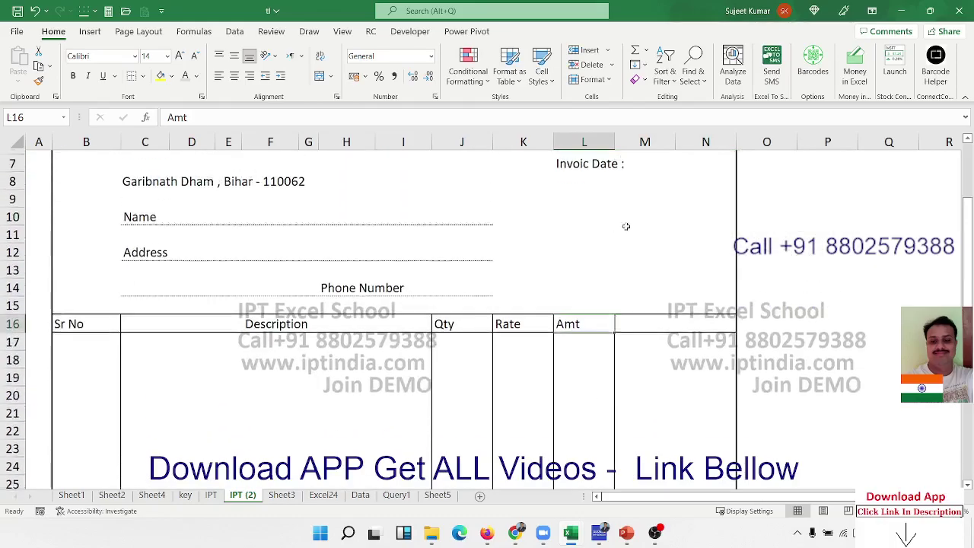
{"action": "left_click_drag", "start_coordinate": [588, 336], "coordinate": [688, 334]}
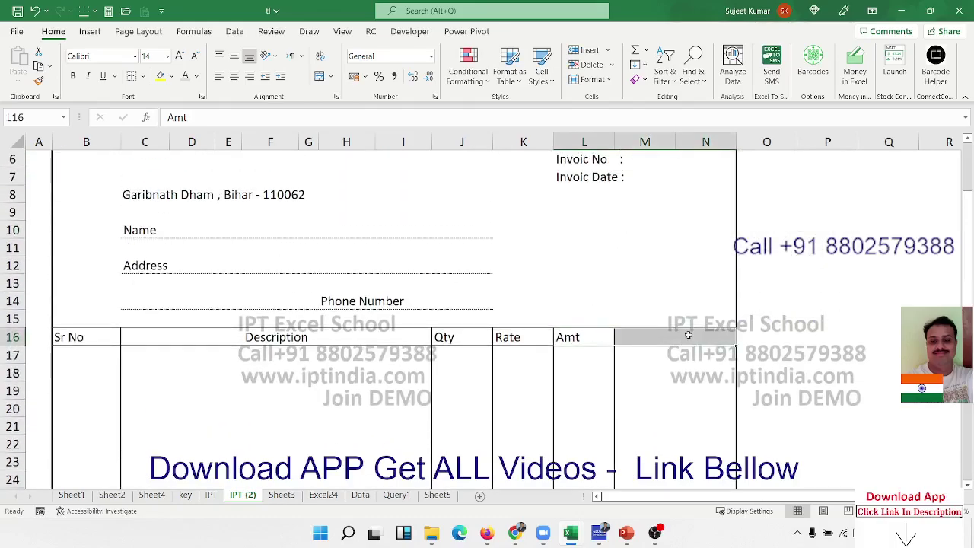
{"action": "left_click", "coordinate": [319, 76]}
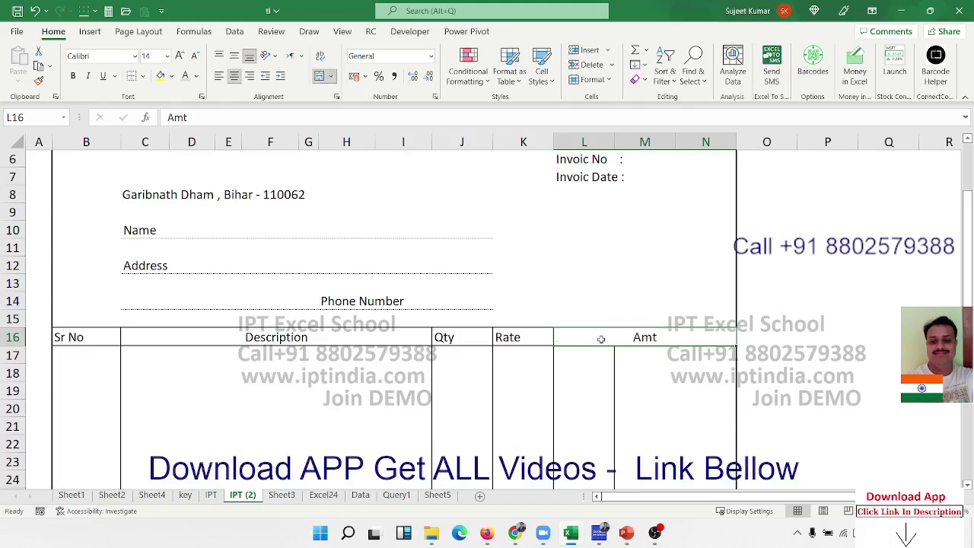
Step: Remove the stray right-border divider from the Amt cells L17:L26
{"action": "left_click", "coordinate": [613, 362]}
{"action": "scroll", "coordinate": [612, 370], "scroll_direction": "down", "scroll_amount": 7}
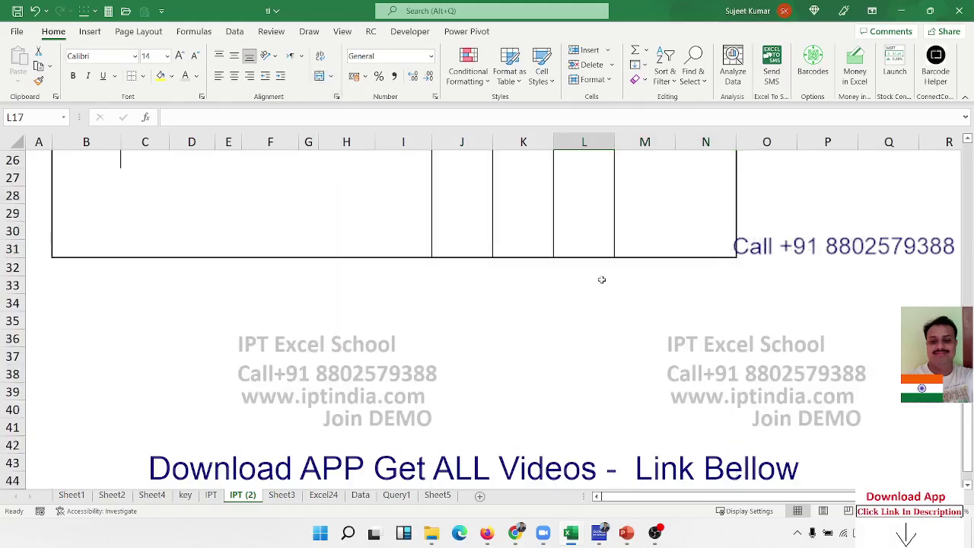
{"action": "left_click", "coordinate": [598, 247]}
{"action": "right_click", "coordinate": [599, 250]}
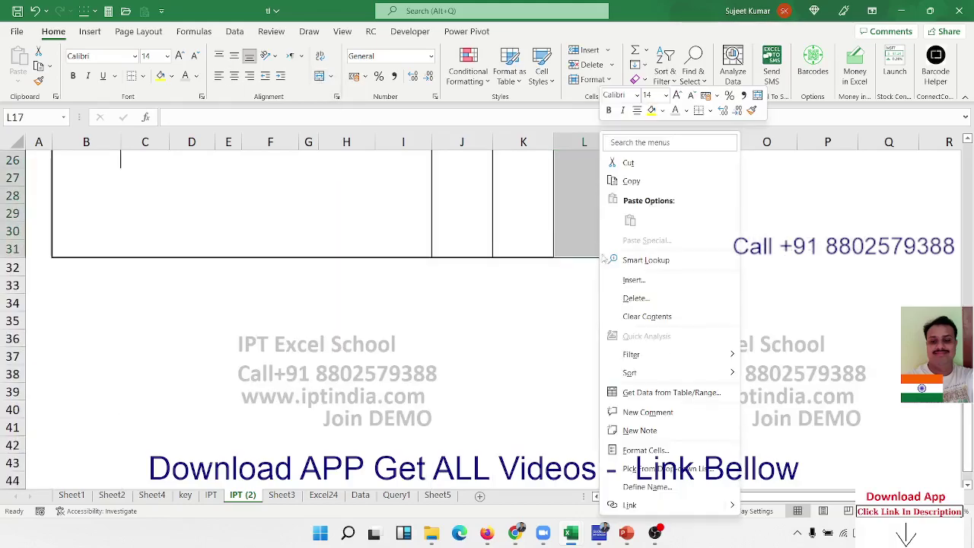
{"action": "left_click", "coordinate": [651, 452]}
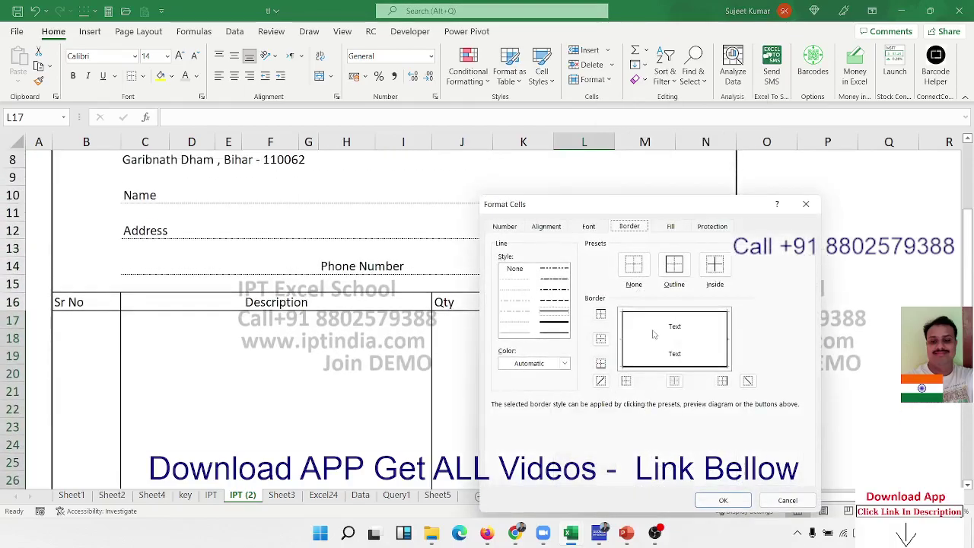
{"action": "left_click", "coordinate": [726, 350]}
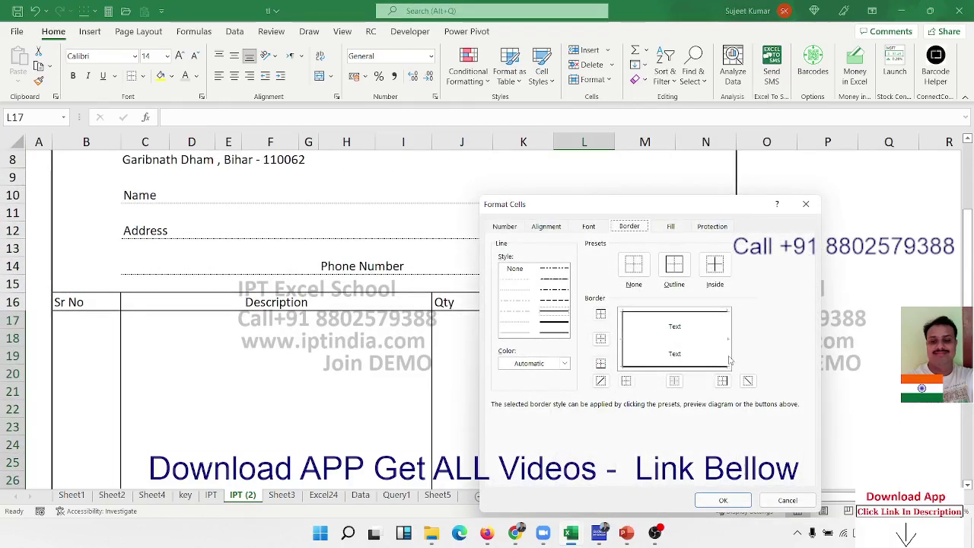
{"action": "left_click_drag", "start_coordinate": [645, 217], "coordinate": [284, 191]}
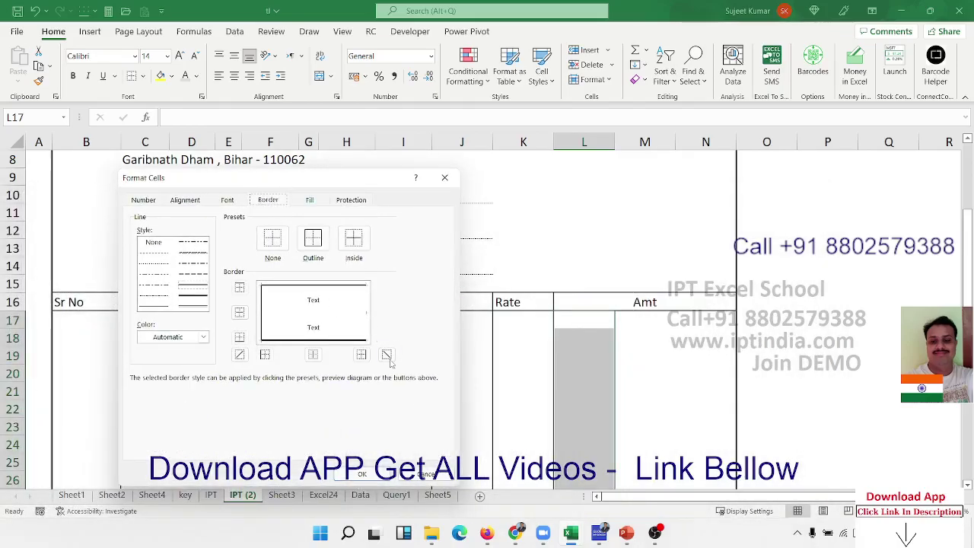
{"action": "left_click", "coordinate": [381, 471]}
{"action": "left_click", "coordinate": [450, 412]}
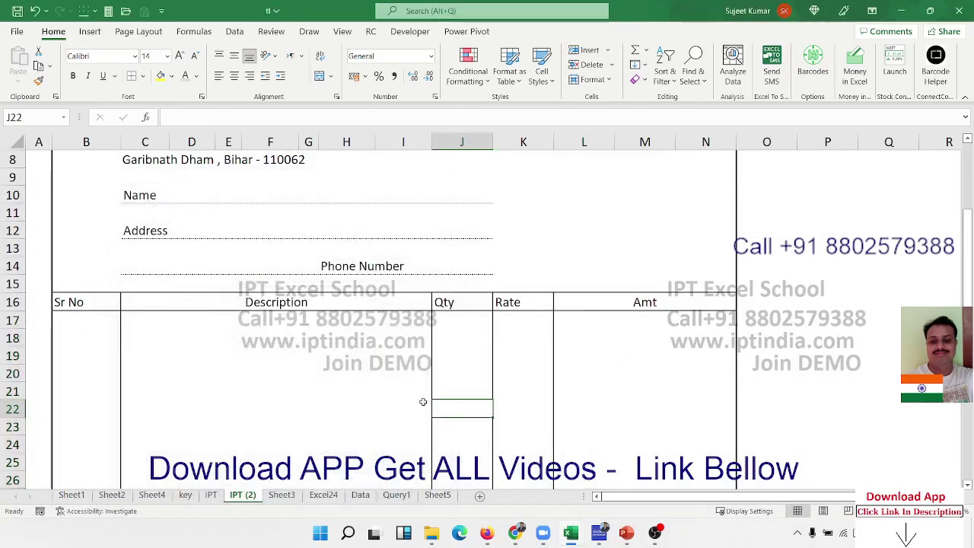
{"action": "scroll", "coordinate": [450, 412], "scroll_direction": "down", "scroll_amount": 3}
{"action": "left_click", "coordinate": [97, 315]}
Step: Add top and bottom borders across B27:N28 for the Total row
{"action": "left_click_drag", "start_coordinate": [97, 315], "coordinate": [730, 331]}
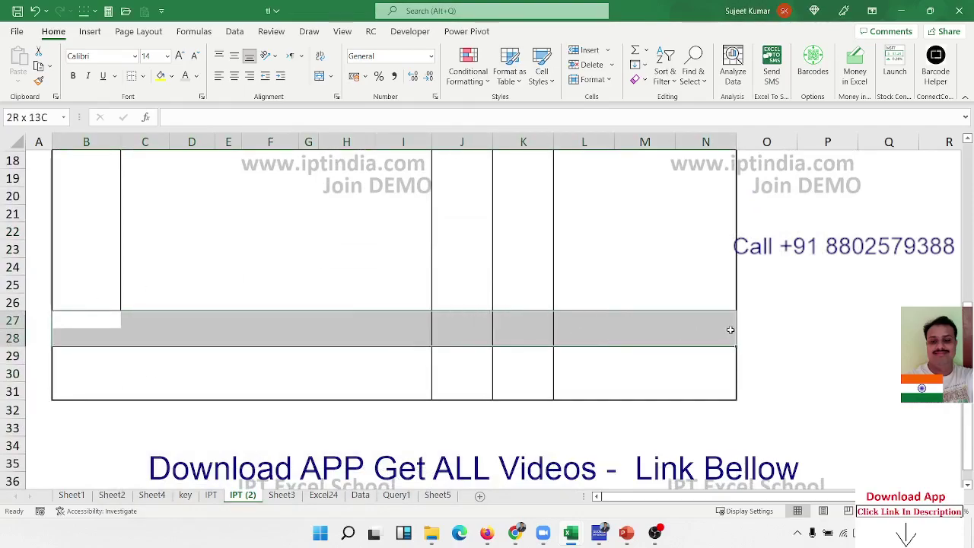
{"action": "right_click", "coordinate": [630, 341]}
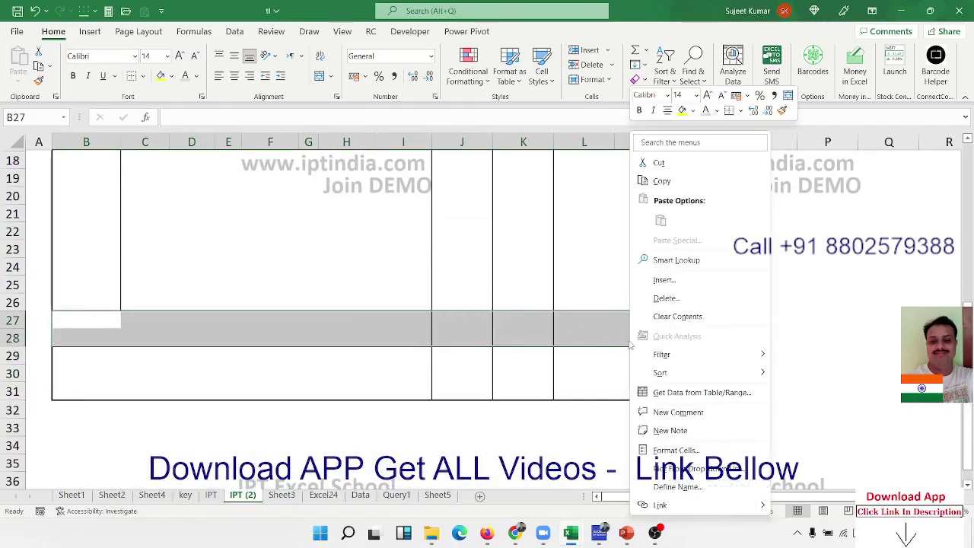
{"action": "left_click", "coordinate": [662, 450]}
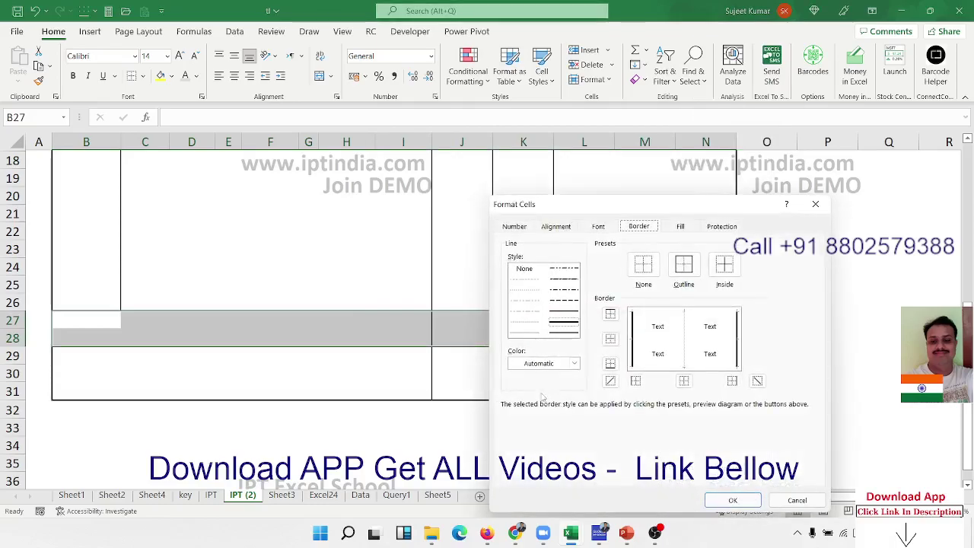
{"action": "left_click", "coordinate": [661, 316]}
{"action": "left_click", "coordinate": [663, 369]}
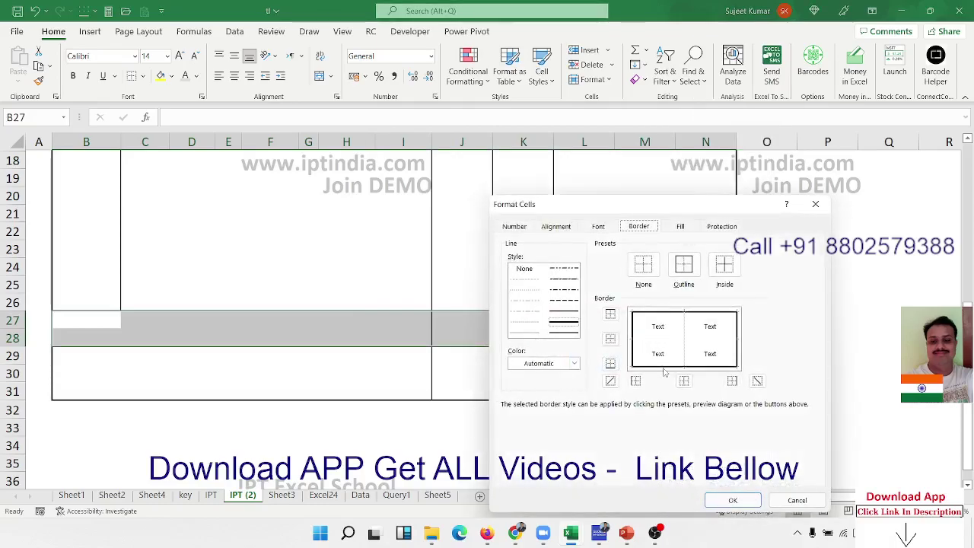
{"action": "left_click", "coordinate": [732, 500]}
{"action": "left_click", "coordinate": [353, 372]}
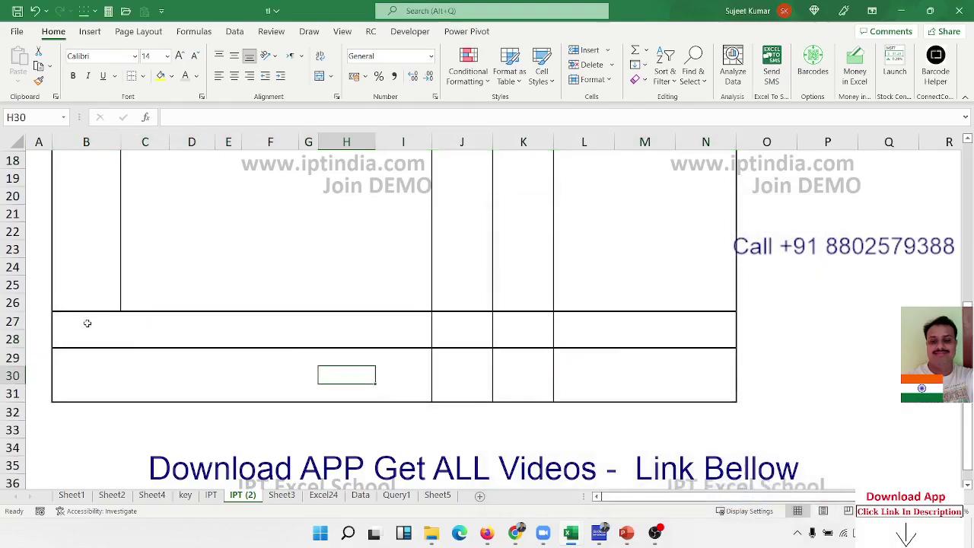
Step: Merge B27:B28 and enter a bold, vertically centred 'Total' label
{"action": "left_click", "coordinate": [89, 323]}
{"action": "left_click_drag", "start_coordinate": [91, 326], "coordinate": [89, 335]}
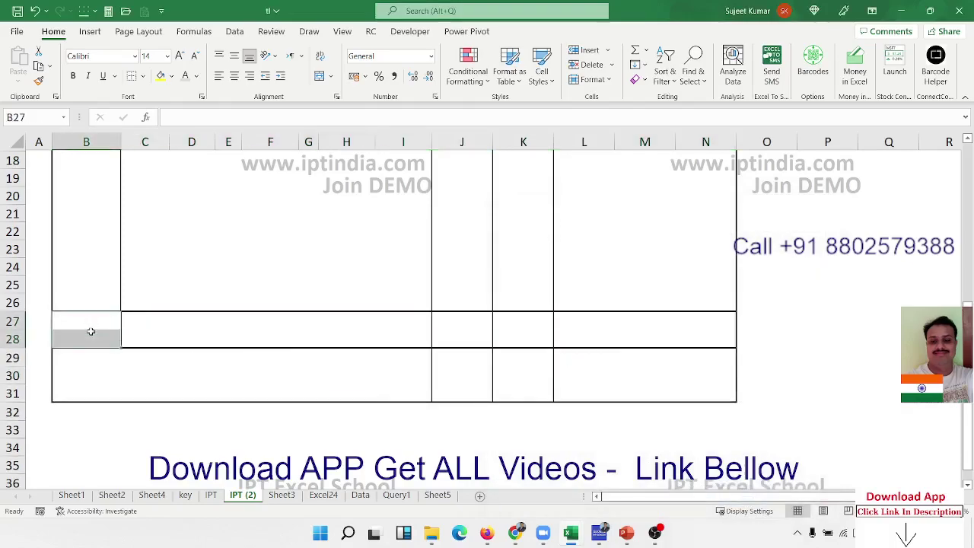
{"action": "left_click", "coordinate": [320, 75]}
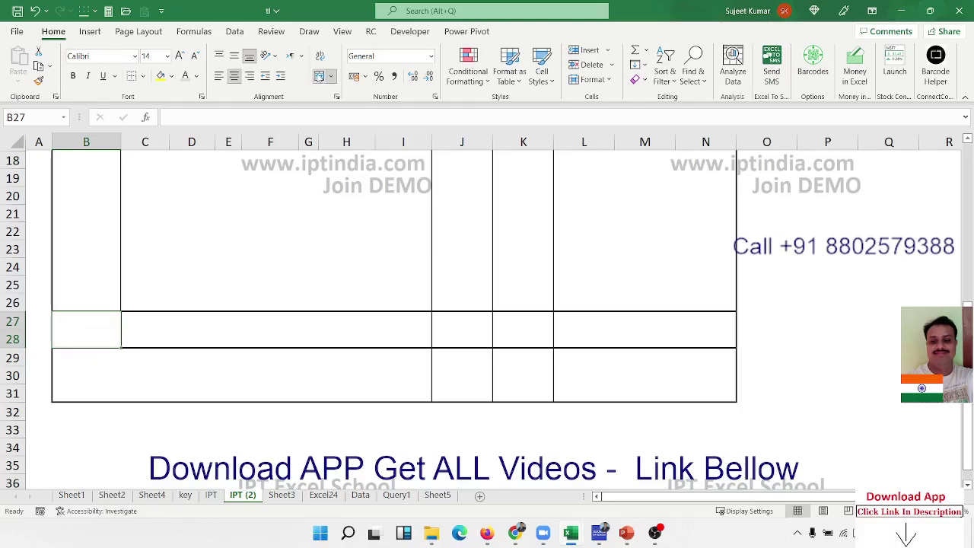
{"action": "type", "text": "Total"}
{"action": "key", "text": "Return"}
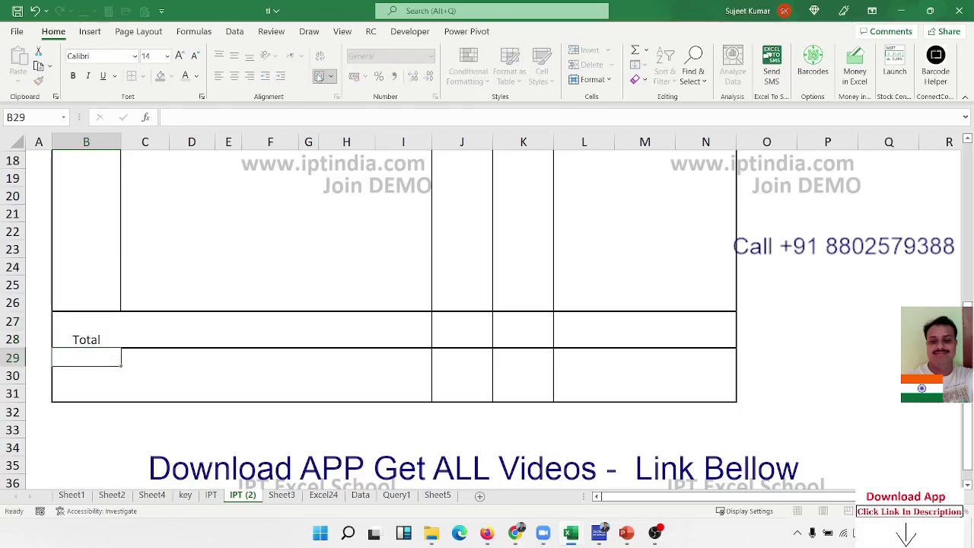
{"action": "key", "text": "Up"}
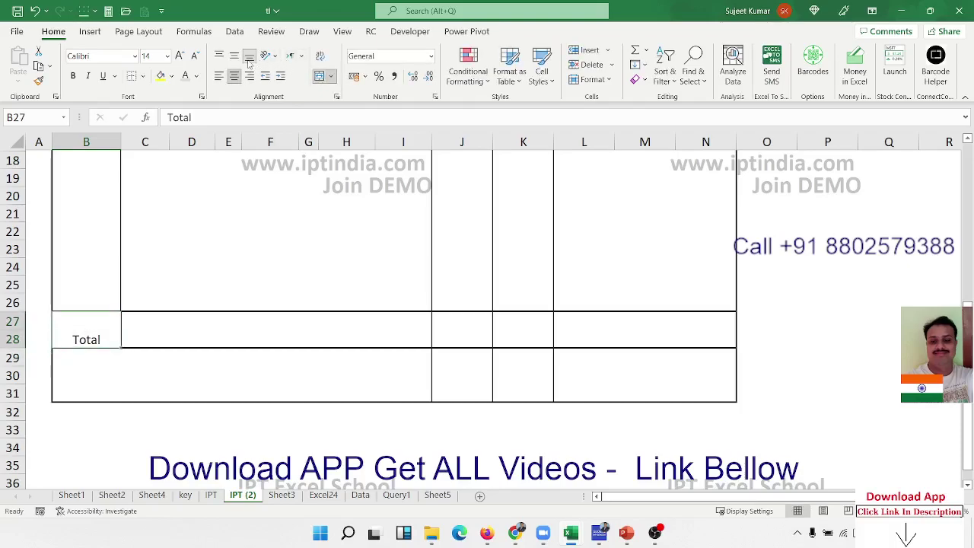
{"action": "left_click", "coordinate": [233, 55]}
{"action": "key", "text": "ctrl+b"}
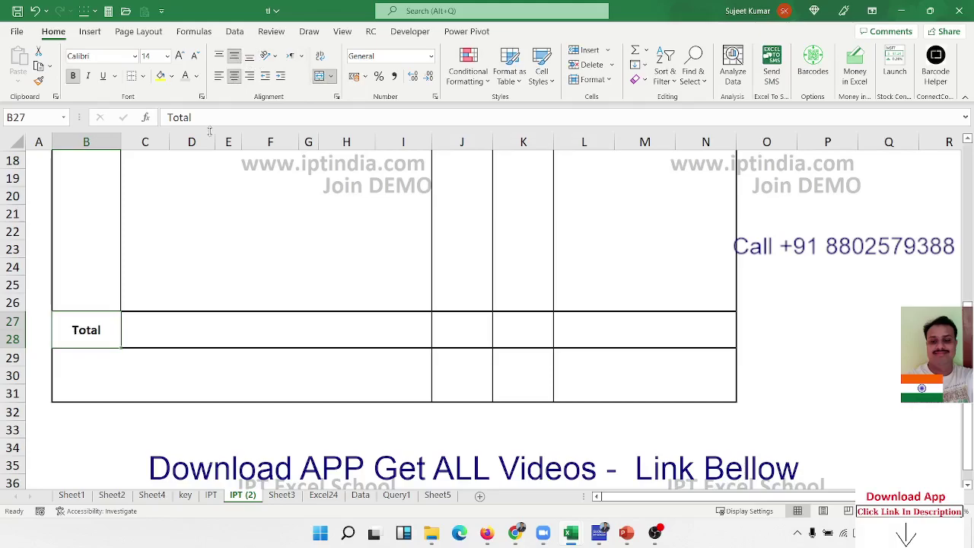
Step: Remove the inner vertical border lines from I29:L31
{"action": "left_click_drag", "start_coordinate": [403, 356], "coordinate": [542, 388]}
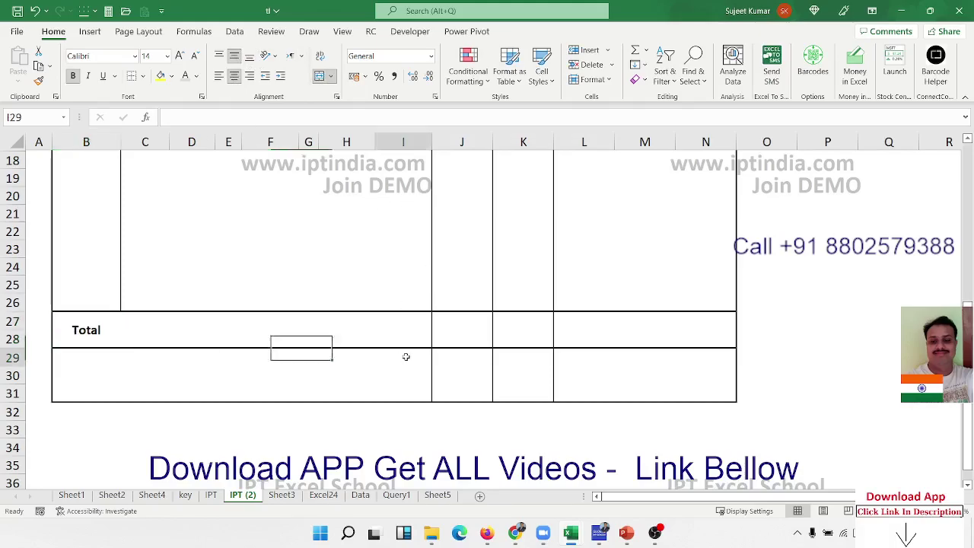
{"action": "right_click", "coordinate": [542, 388]}
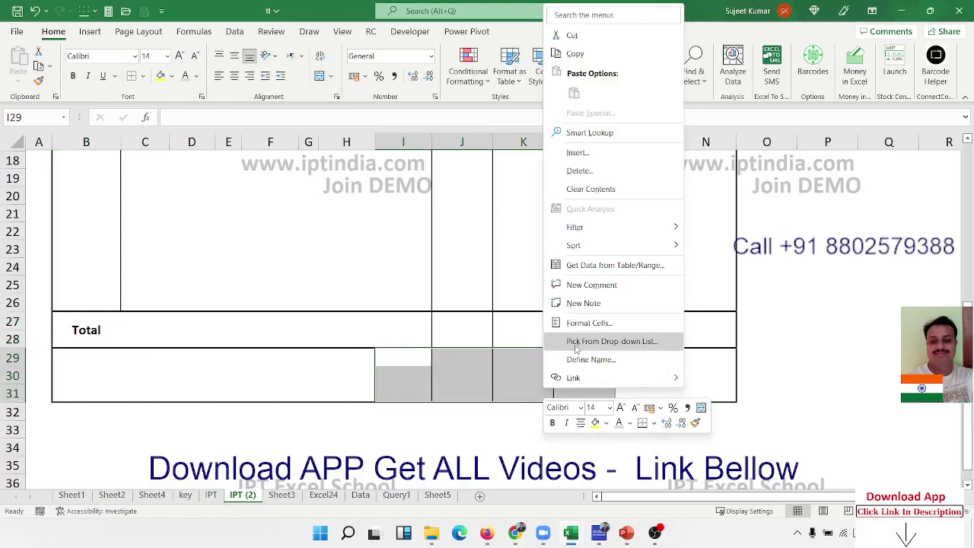
{"action": "left_click", "coordinate": [582, 329]}
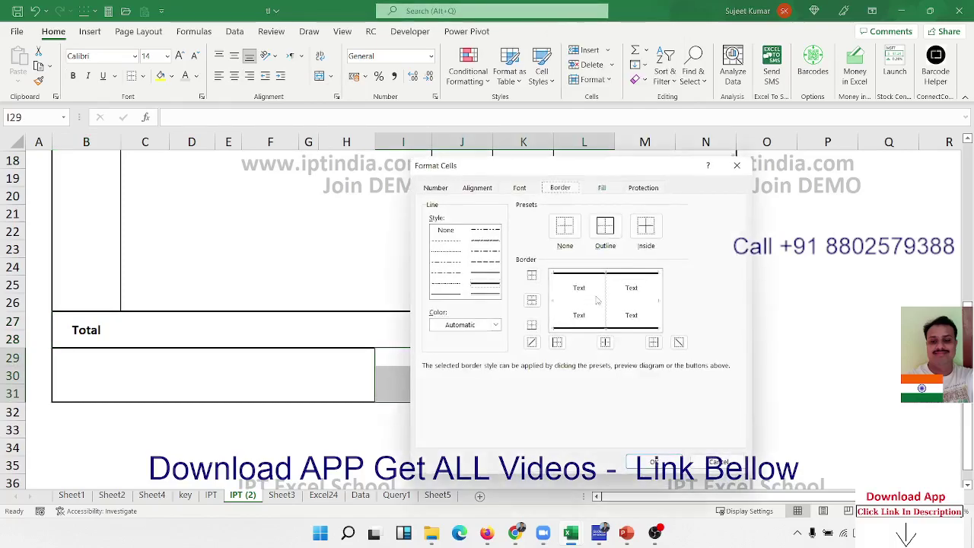
{"action": "left_click", "coordinate": [608, 297]}
{"action": "left_click", "coordinate": [608, 298]}
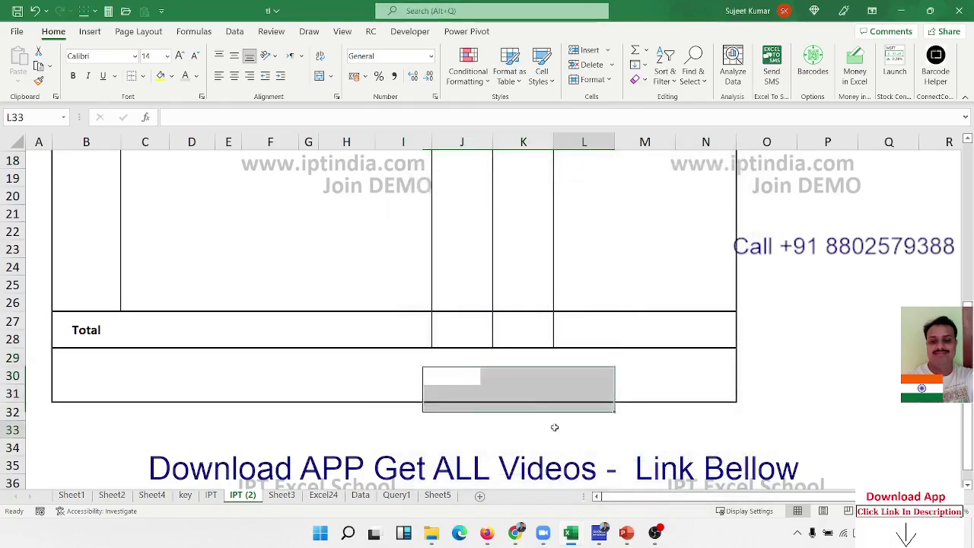
{"action": "left_click", "coordinate": [557, 428]}
Step: Delete row 30 and insert rows to extend the open box down to row 33
{"action": "left_click", "coordinate": [14, 376]}
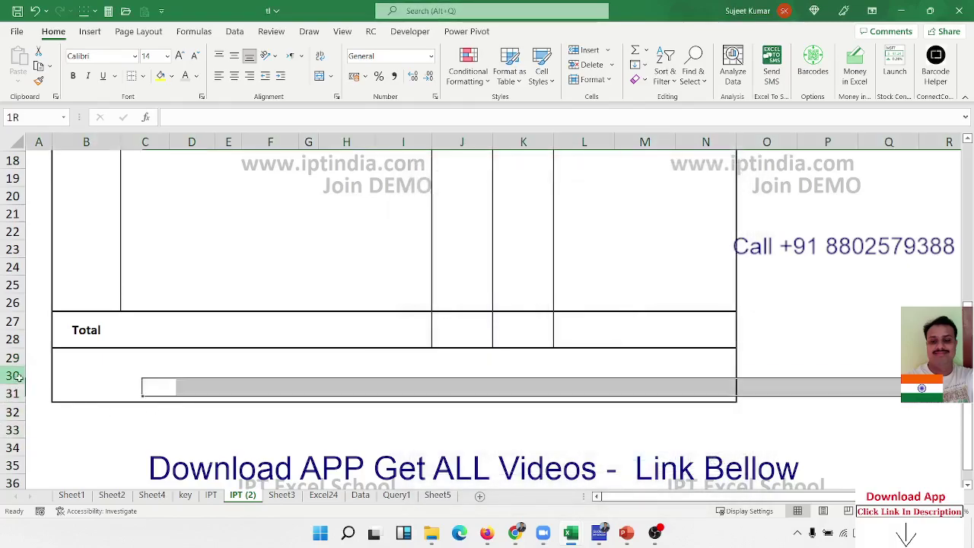
{"action": "key", "text": "ctrl+minus"}
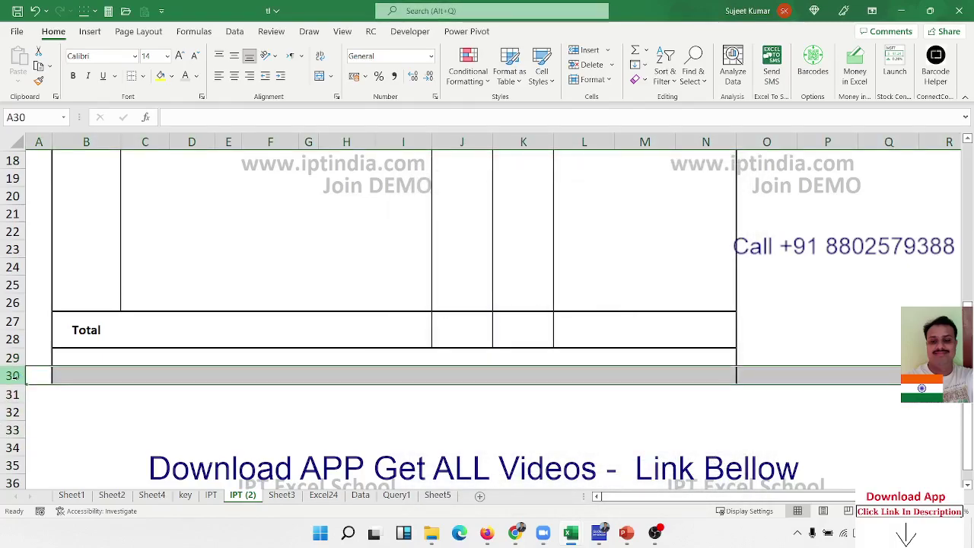
{"action": "key", "text": "ctrl+plus"}
{"action": "key", "text": "ctrl+plus"}
{"action": "key", "text": "ctrl+plus"}
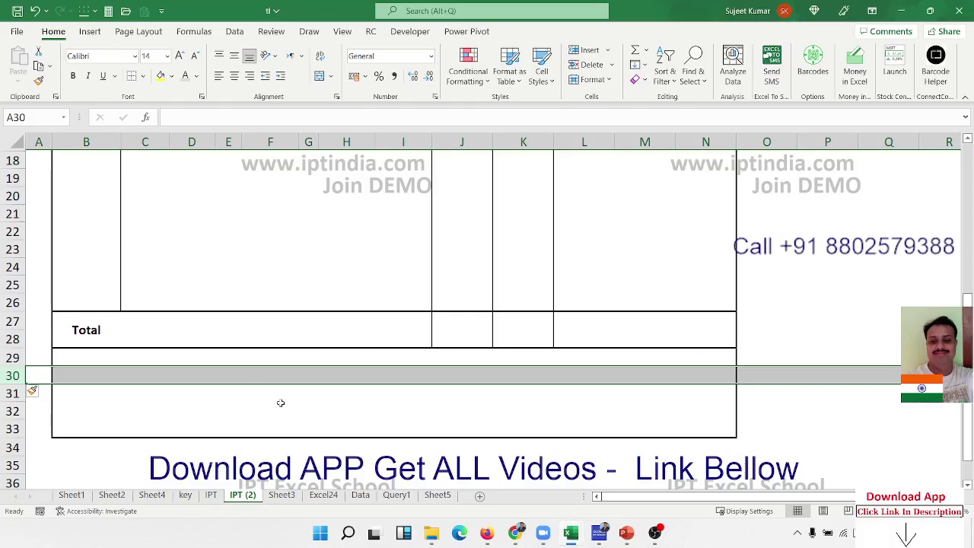
{"action": "left_click", "coordinate": [324, 355]}
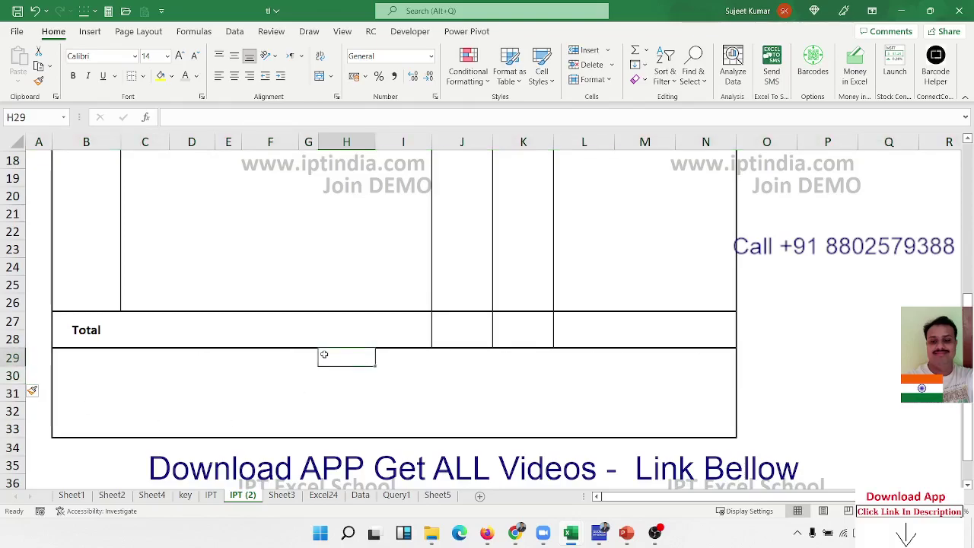
{"action": "left_click", "coordinate": [326, 347]}
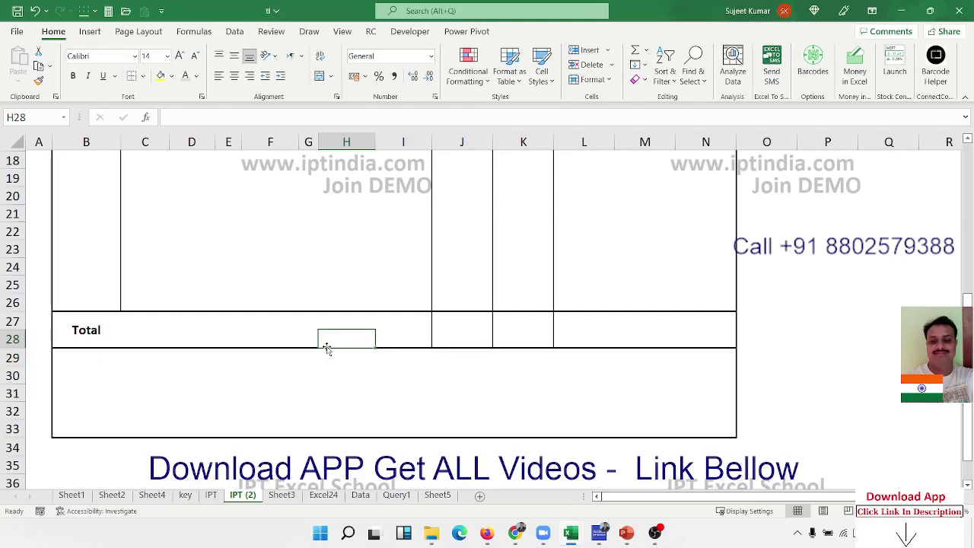
{"action": "left_click", "coordinate": [339, 372]}
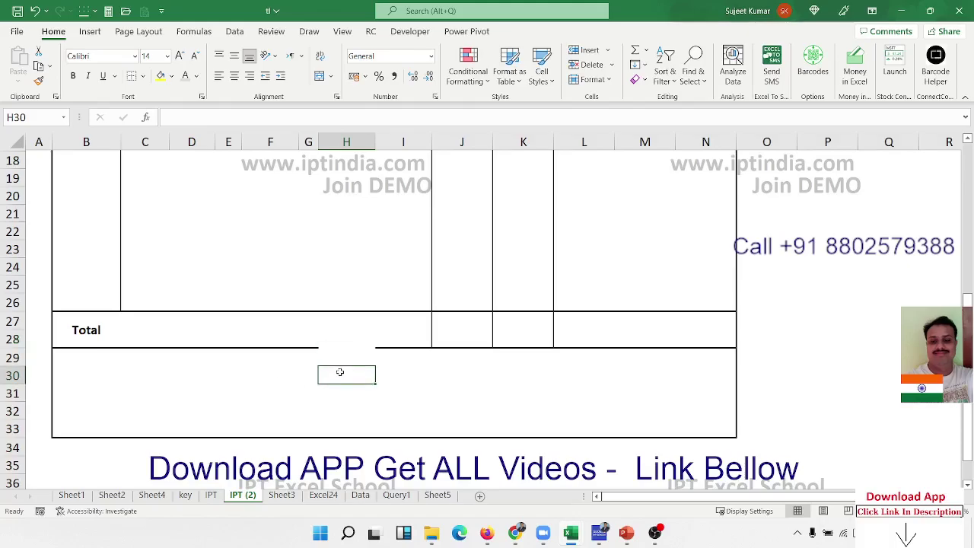
{"action": "scroll", "coordinate": [357, 363], "scroll_direction": "up", "scroll_amount": 6}
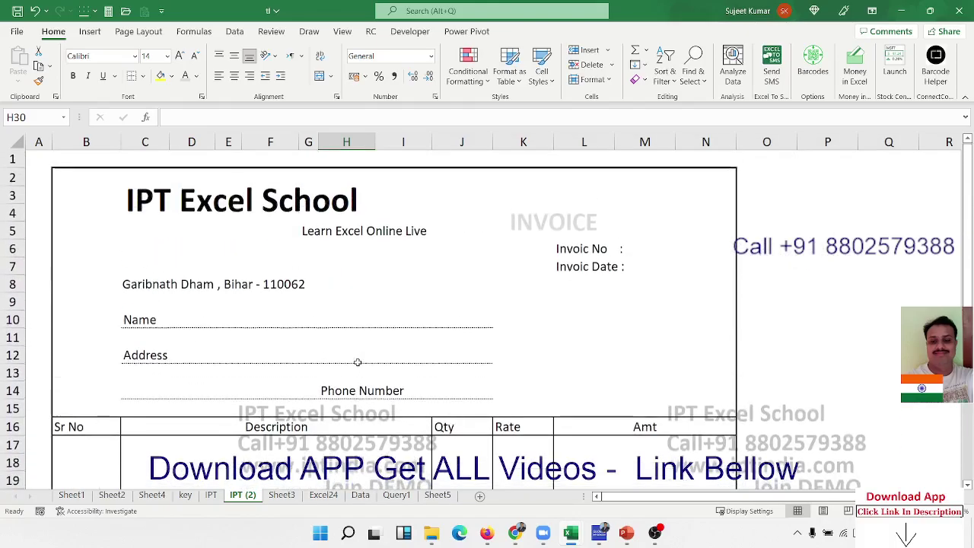
{"action": "scroll", "coordinate": [357, 362], "scroll_direction": "down", "scroll_amount": 2}
{"action": "scroll", "coordinate": [357, 362], "scroll_direction": "down", "scroll_amount": 4}
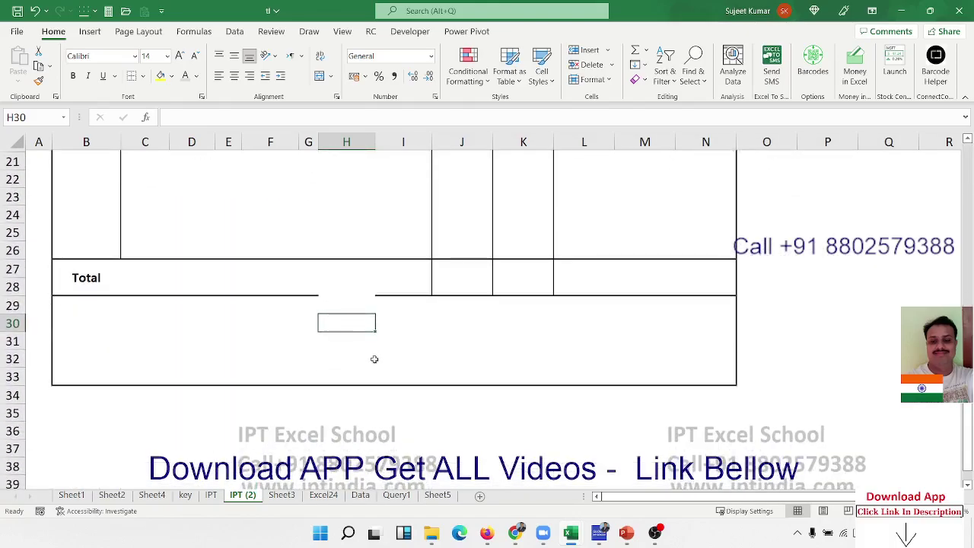
{"action": "left_click", "coordinate": [370, 359]}
{"action": "left_click", "coordinate": [247, 344]}
{"action": "scroll", "coordinate": [248, 344], "scroll_direction": "up", "scroll_amount": 3}
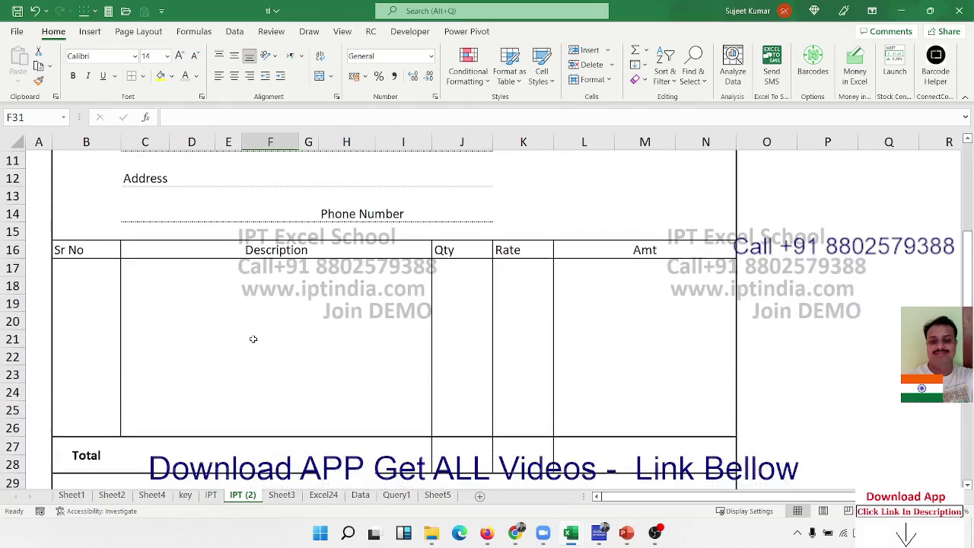
{"action": "scroll", "coordinate": [238, 331], "scroll_direction": "down", "scroll_amount": 1, "text": "ctrl"}
{"action": "scroll", "coordinate": [238, 331], "scroll_direction": "down", "scroll_amount": 1, "text": "ctrl"}
{"action": "scroll", "coordinate": [238, 331], "scroll_direction": "down", "scroll_amount": 2, "text": "ctrl"}
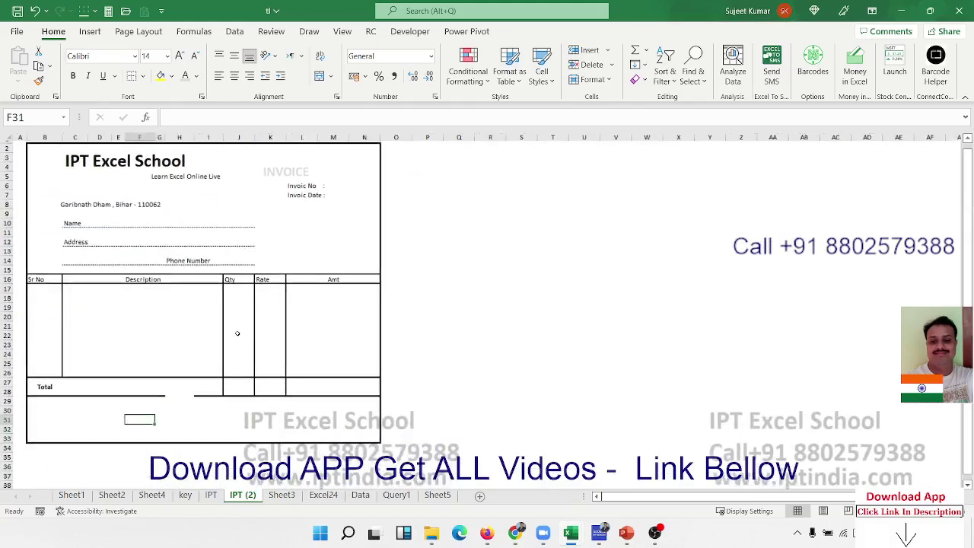
{"action": "scroll", "coordinate": [237, 333], "scroll_direction": "down", "scroll_amount": 2, "text": "ctrl"}
{"action": "scroll", "coordinate": [236, 334], "scroll_direction": "up", "scroll_amount": 2, "text": "ctrl"}
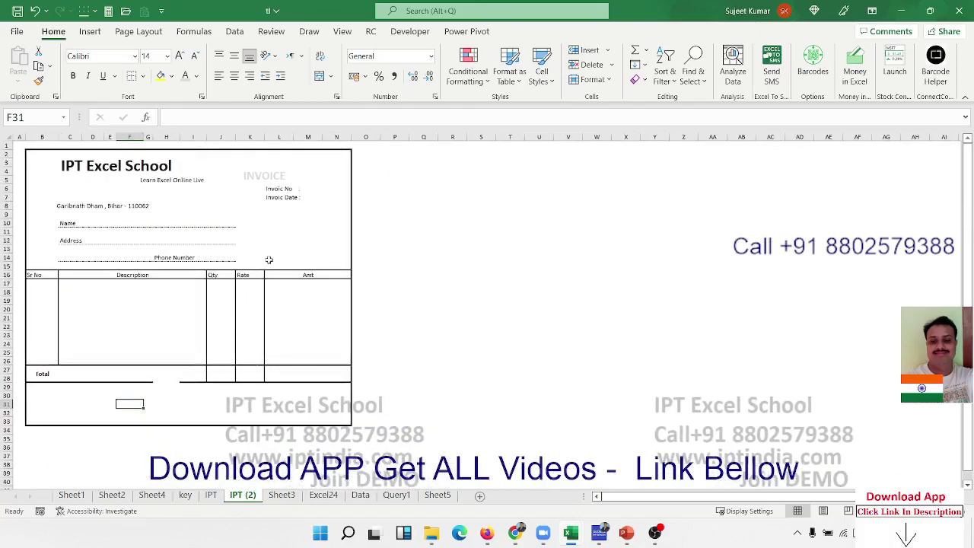
{"action": "left_click", "coordinate": [333, 136]}
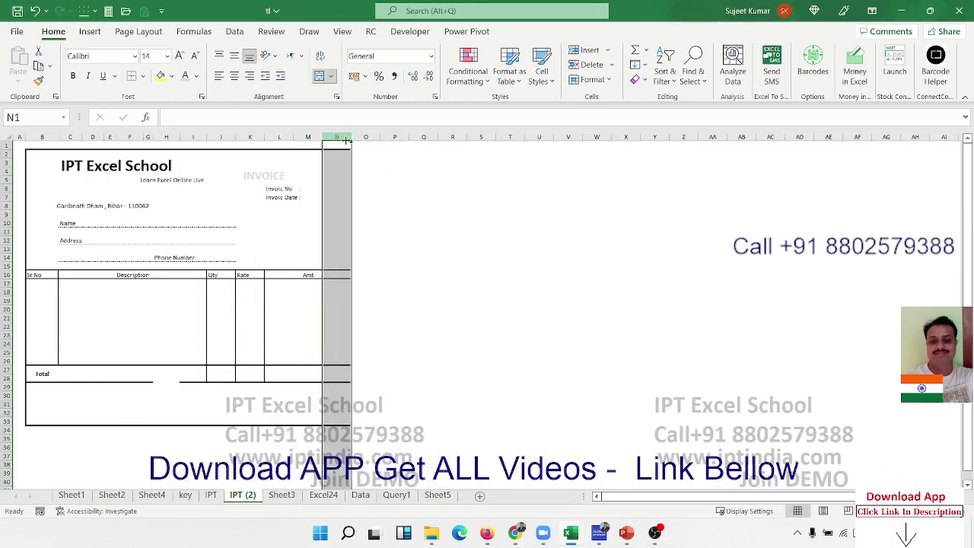
{"action": "left_click_drag", "start_coordinate": [349, 142], "coordinate": [332, 144]}
{"action": "left_click", "coordinate": [480, 303]}
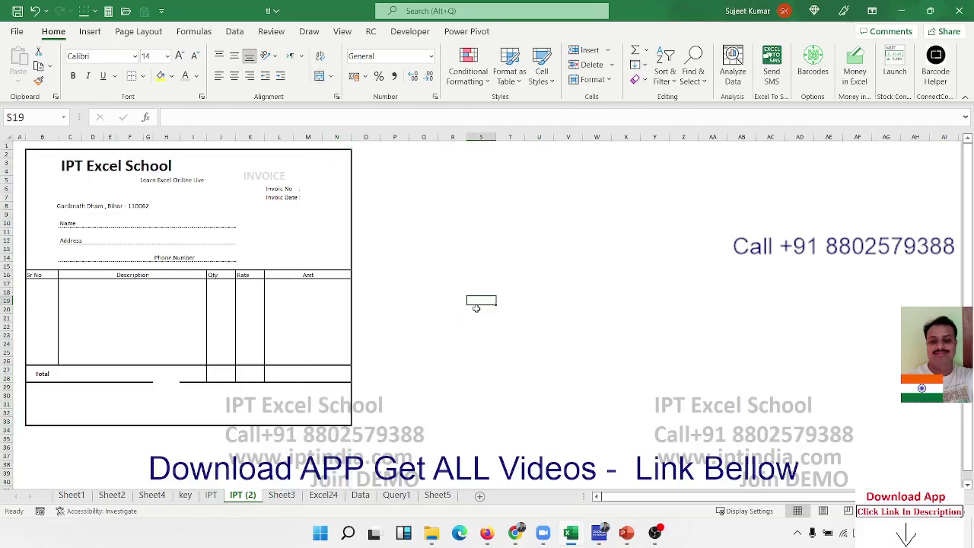